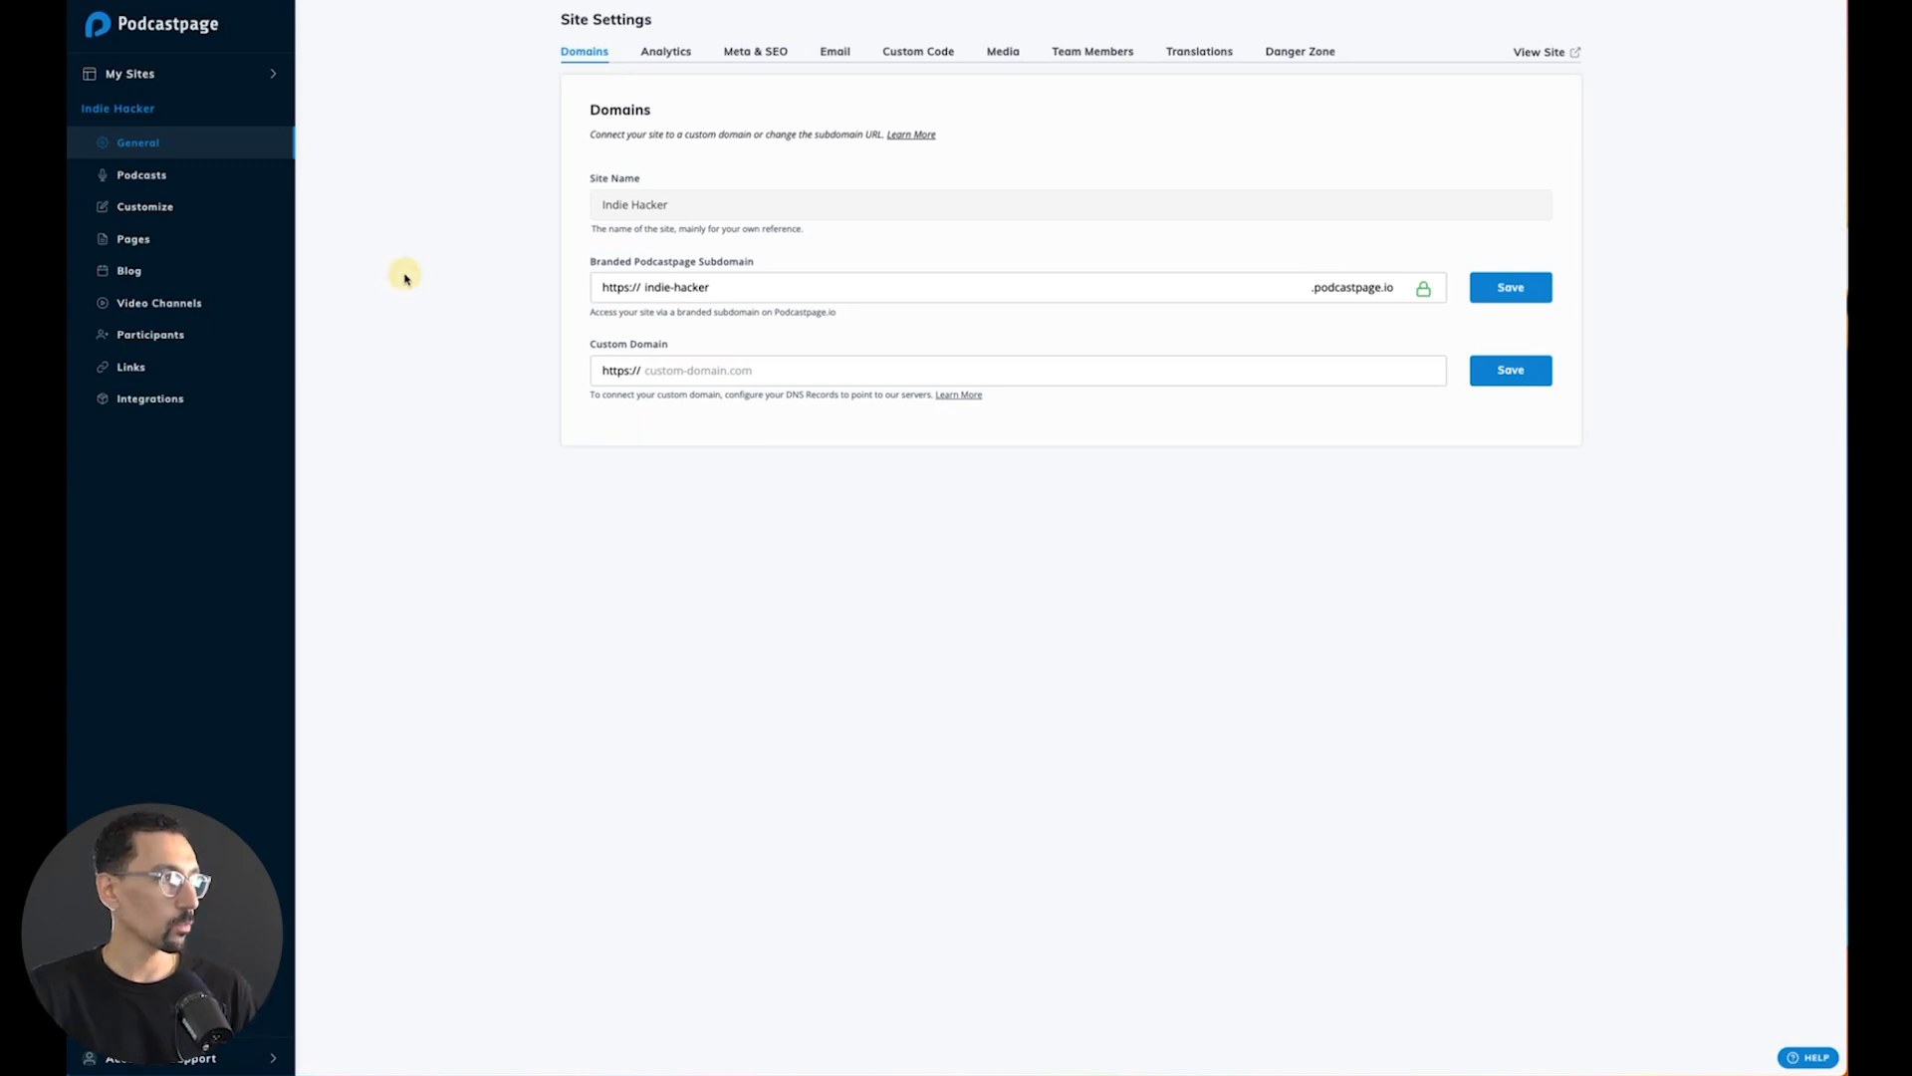
- Open the reviews of the Indie Hackers podcast and hide the Podchaser review dated May 16, 2023
{"action": "left_click", "coordinate": [144, 176]}
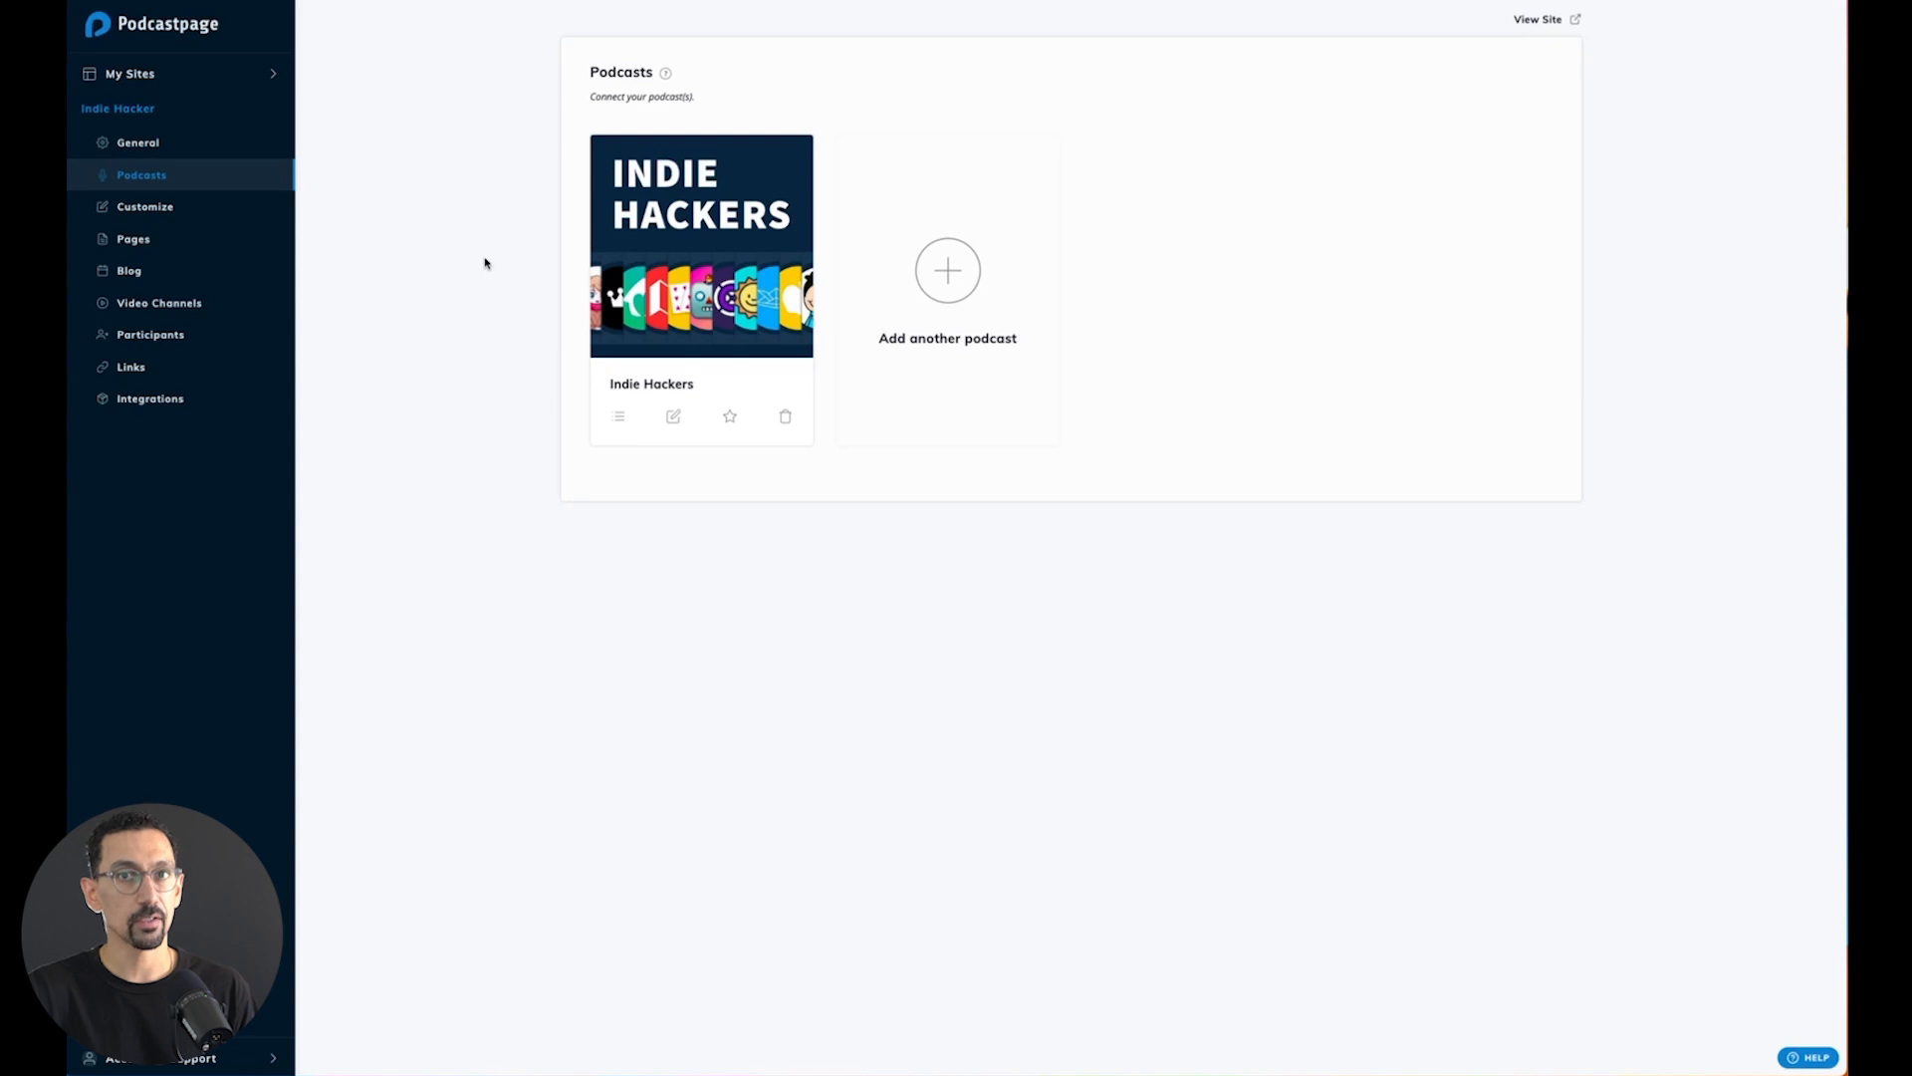
{"action": "left_click", "coordinate": [698, 267]}
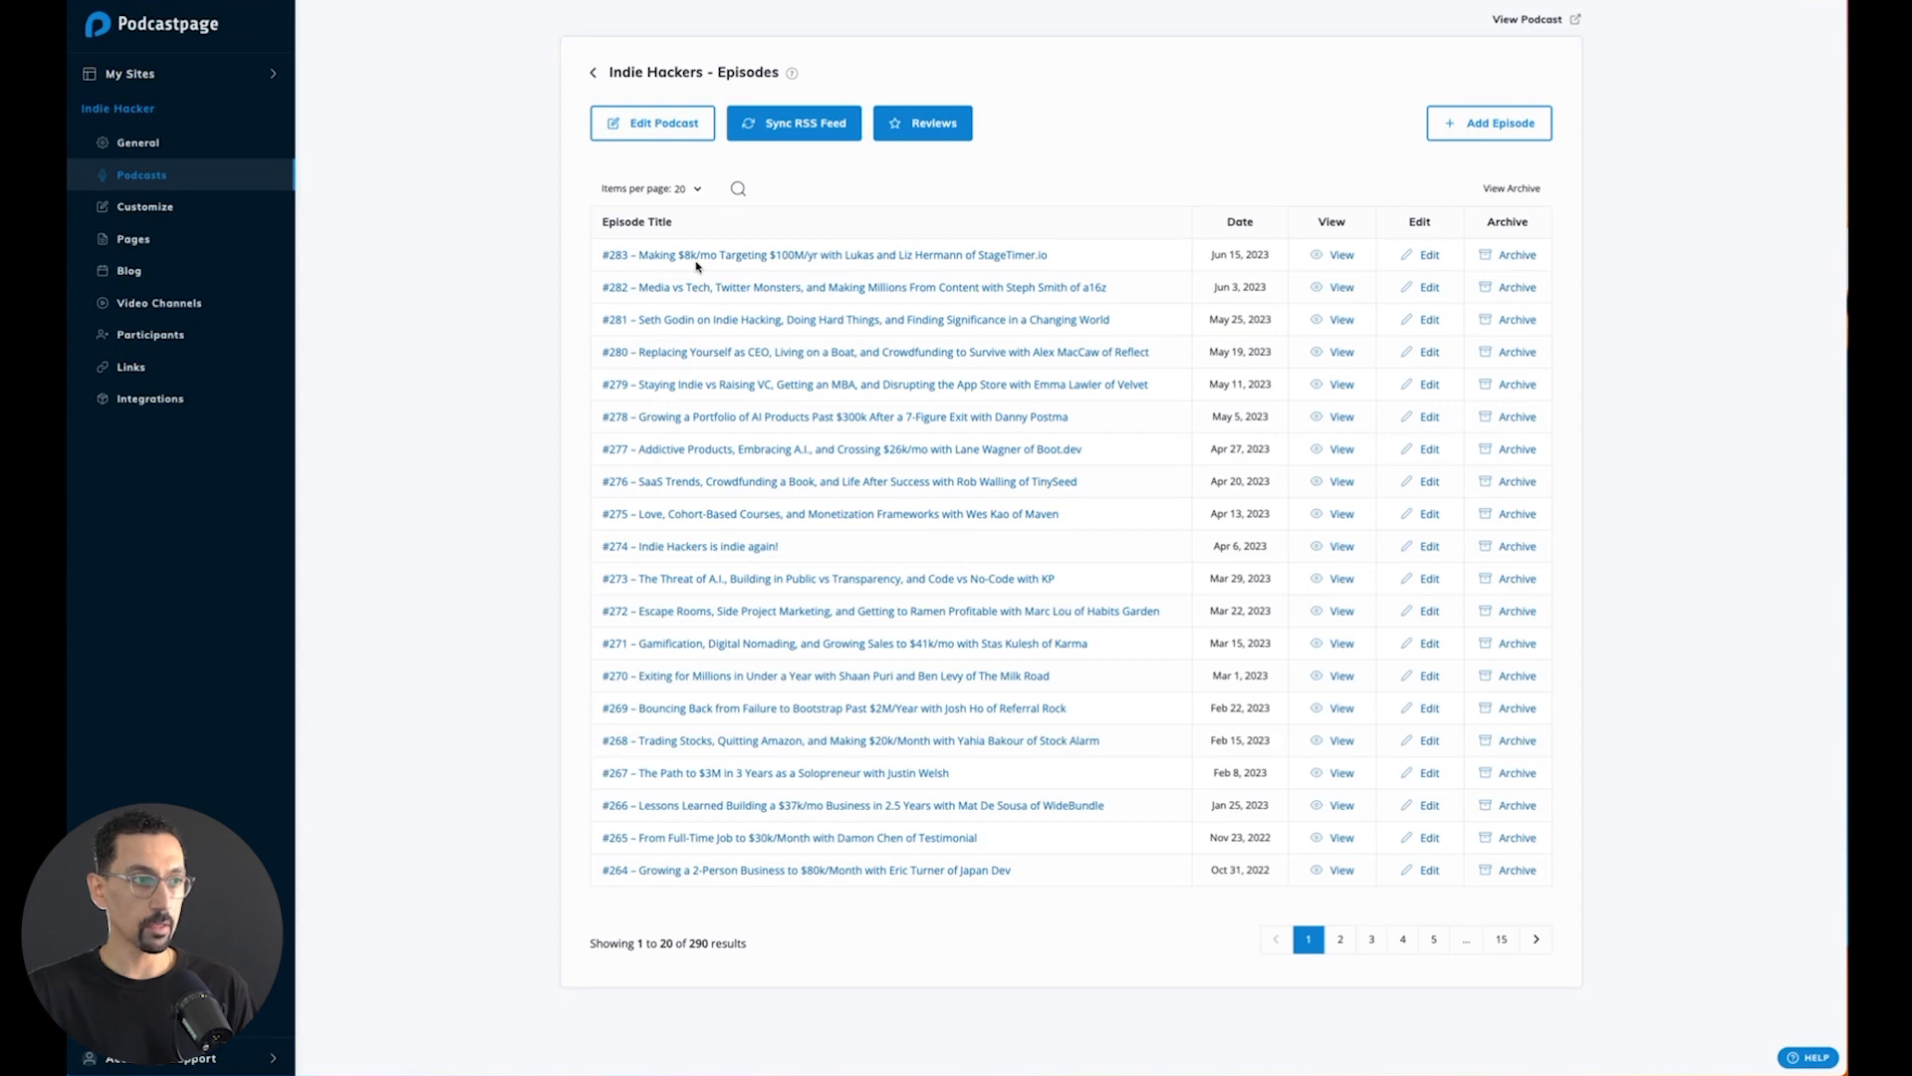
{"action": "left_click", "coordinate": [936, 130]}
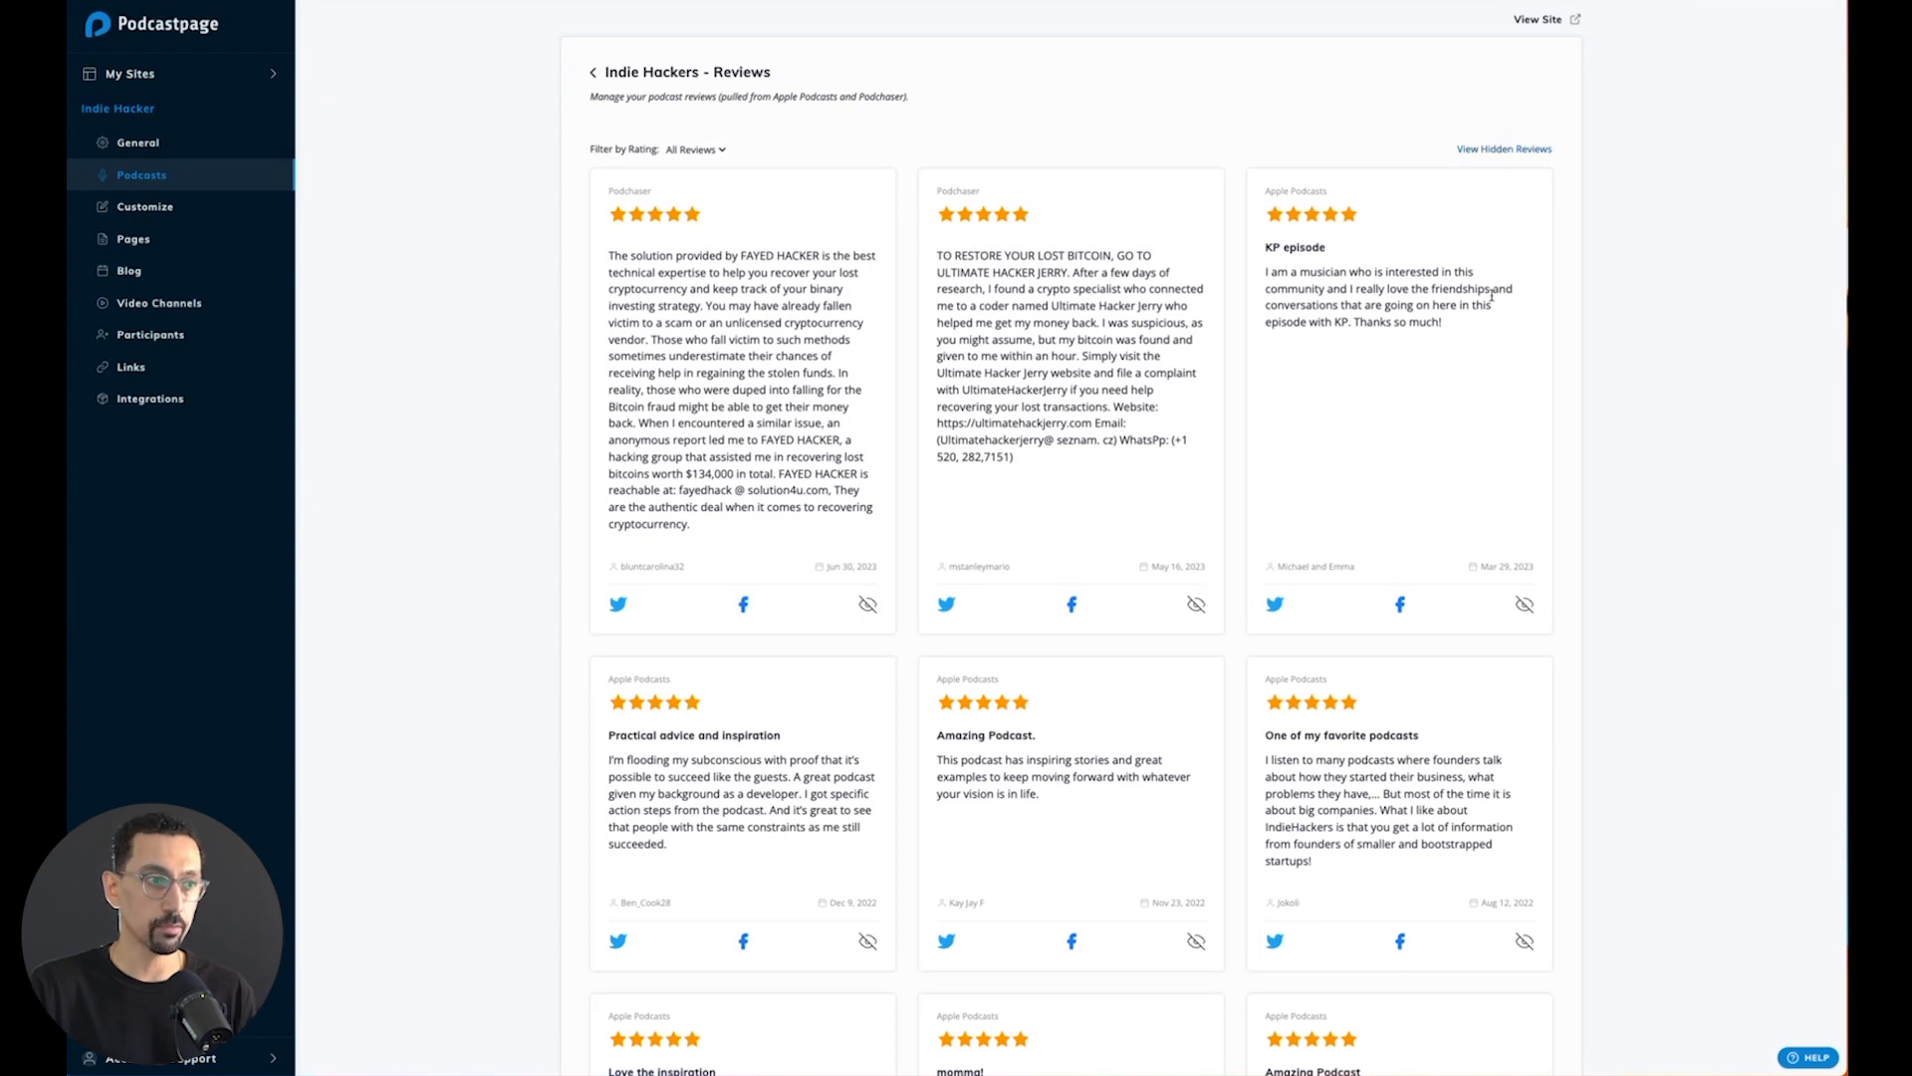
{"action": "left_click", "coordinate": [1196, 607]}
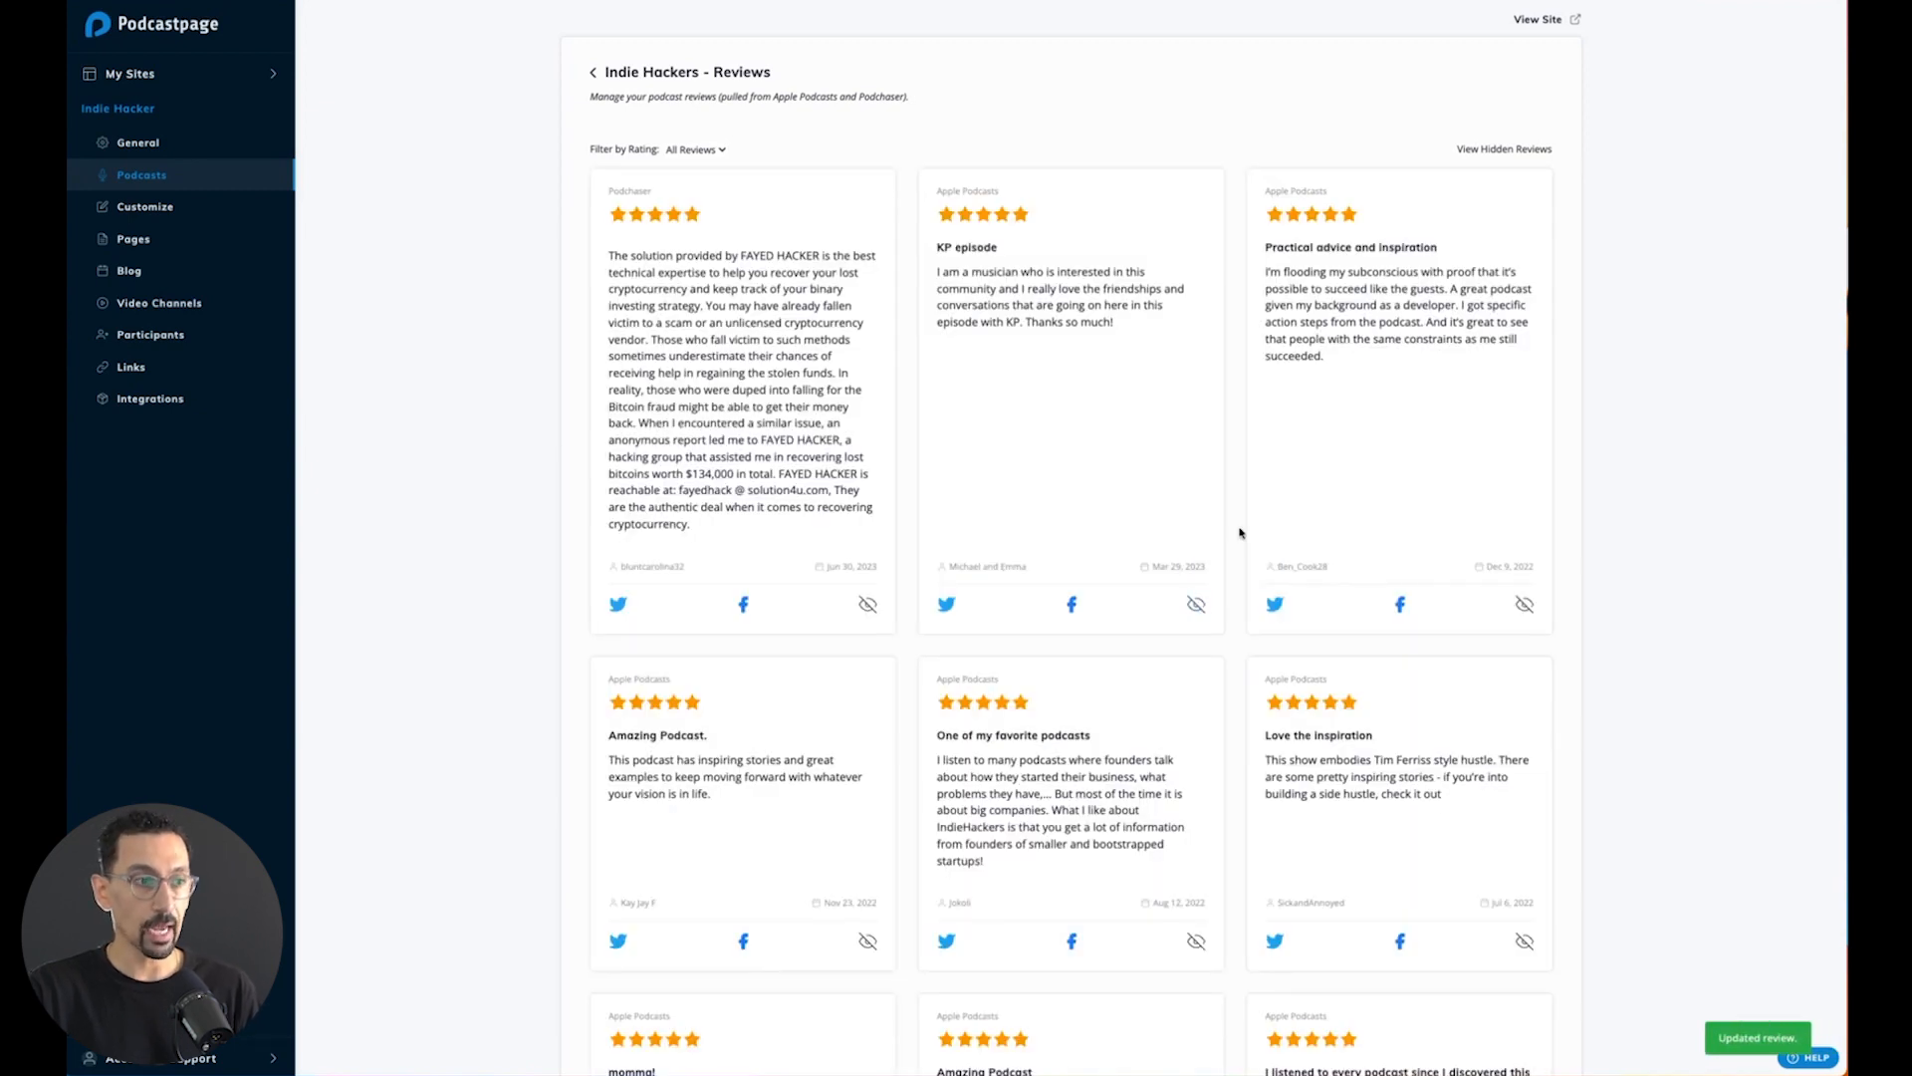
- Look at the hidden reviews, return to the approved reviews and check the rating filter options
{"action": "left_click", "coordinate": [1526, 150]}
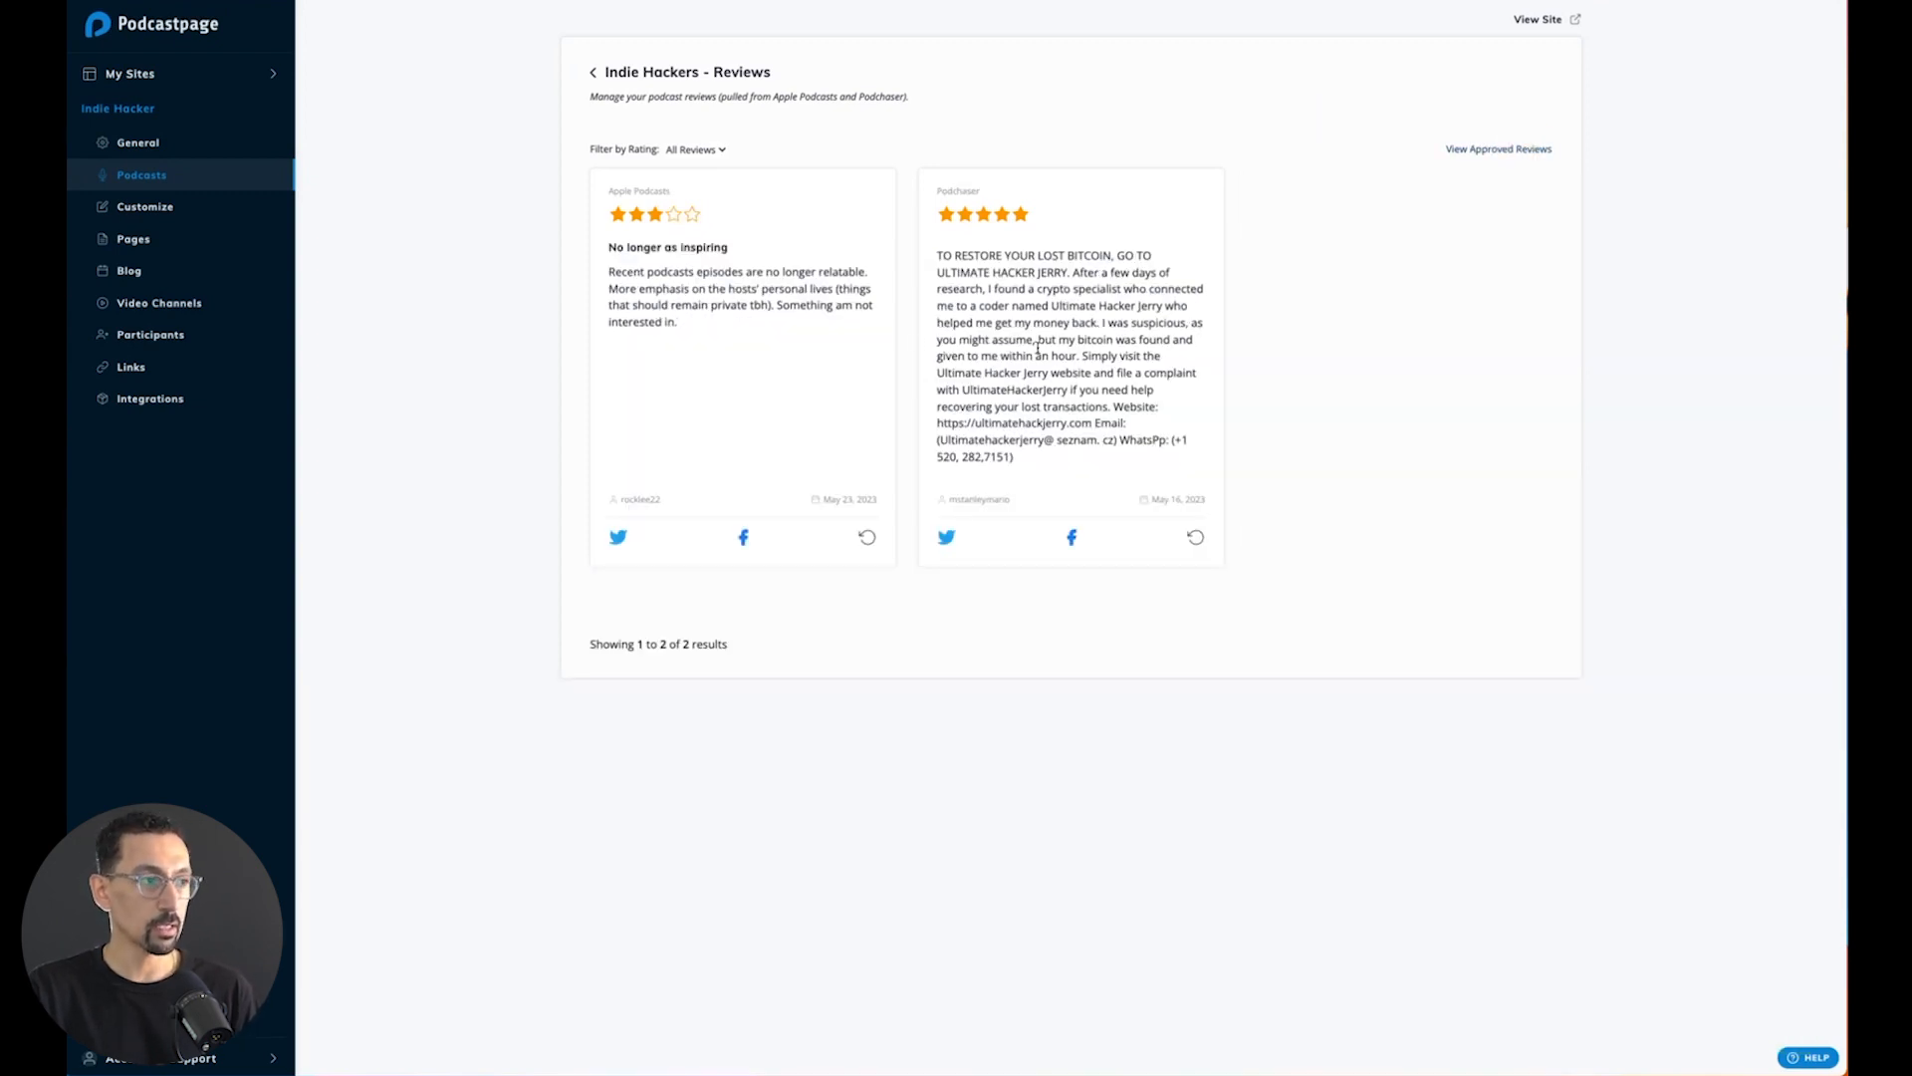
{"action": "left_click", "coordinate": [868, 540]}
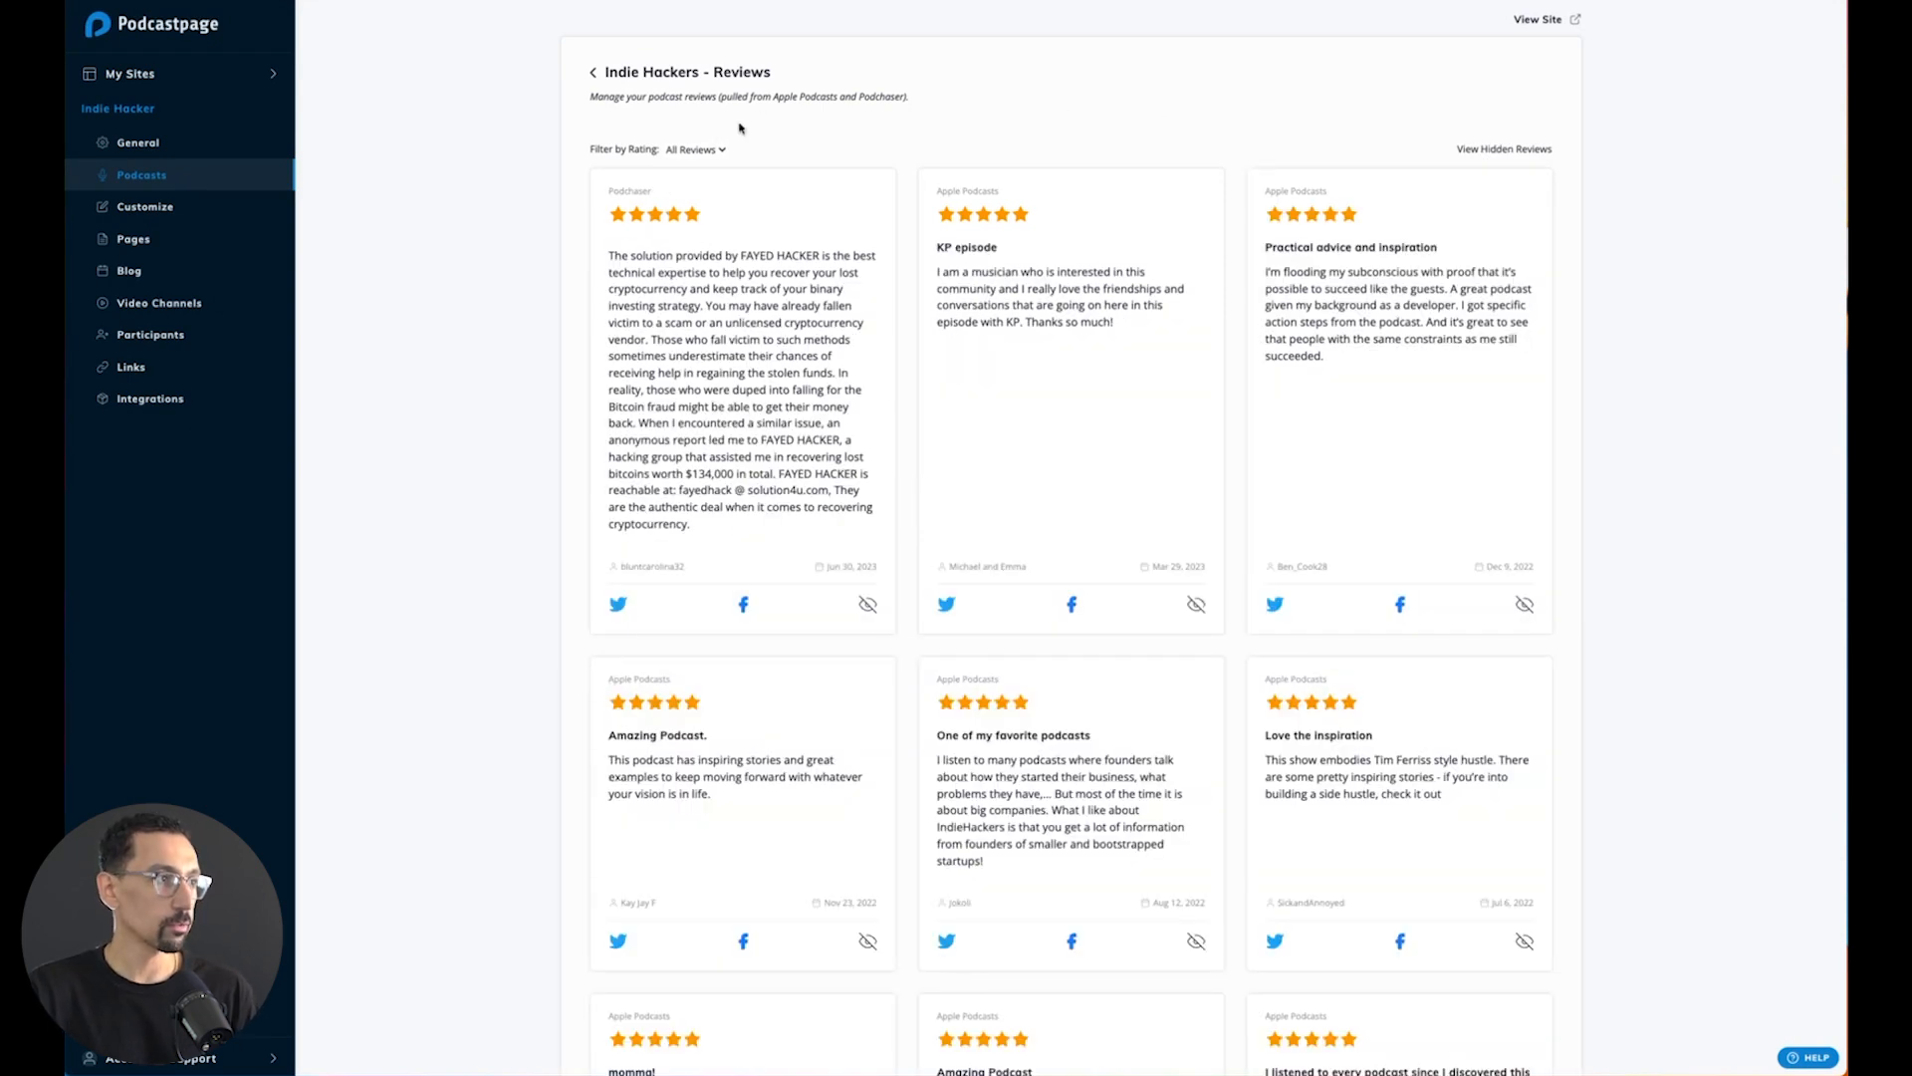
{"action": "left_click", "coordinate": [696, 149]}
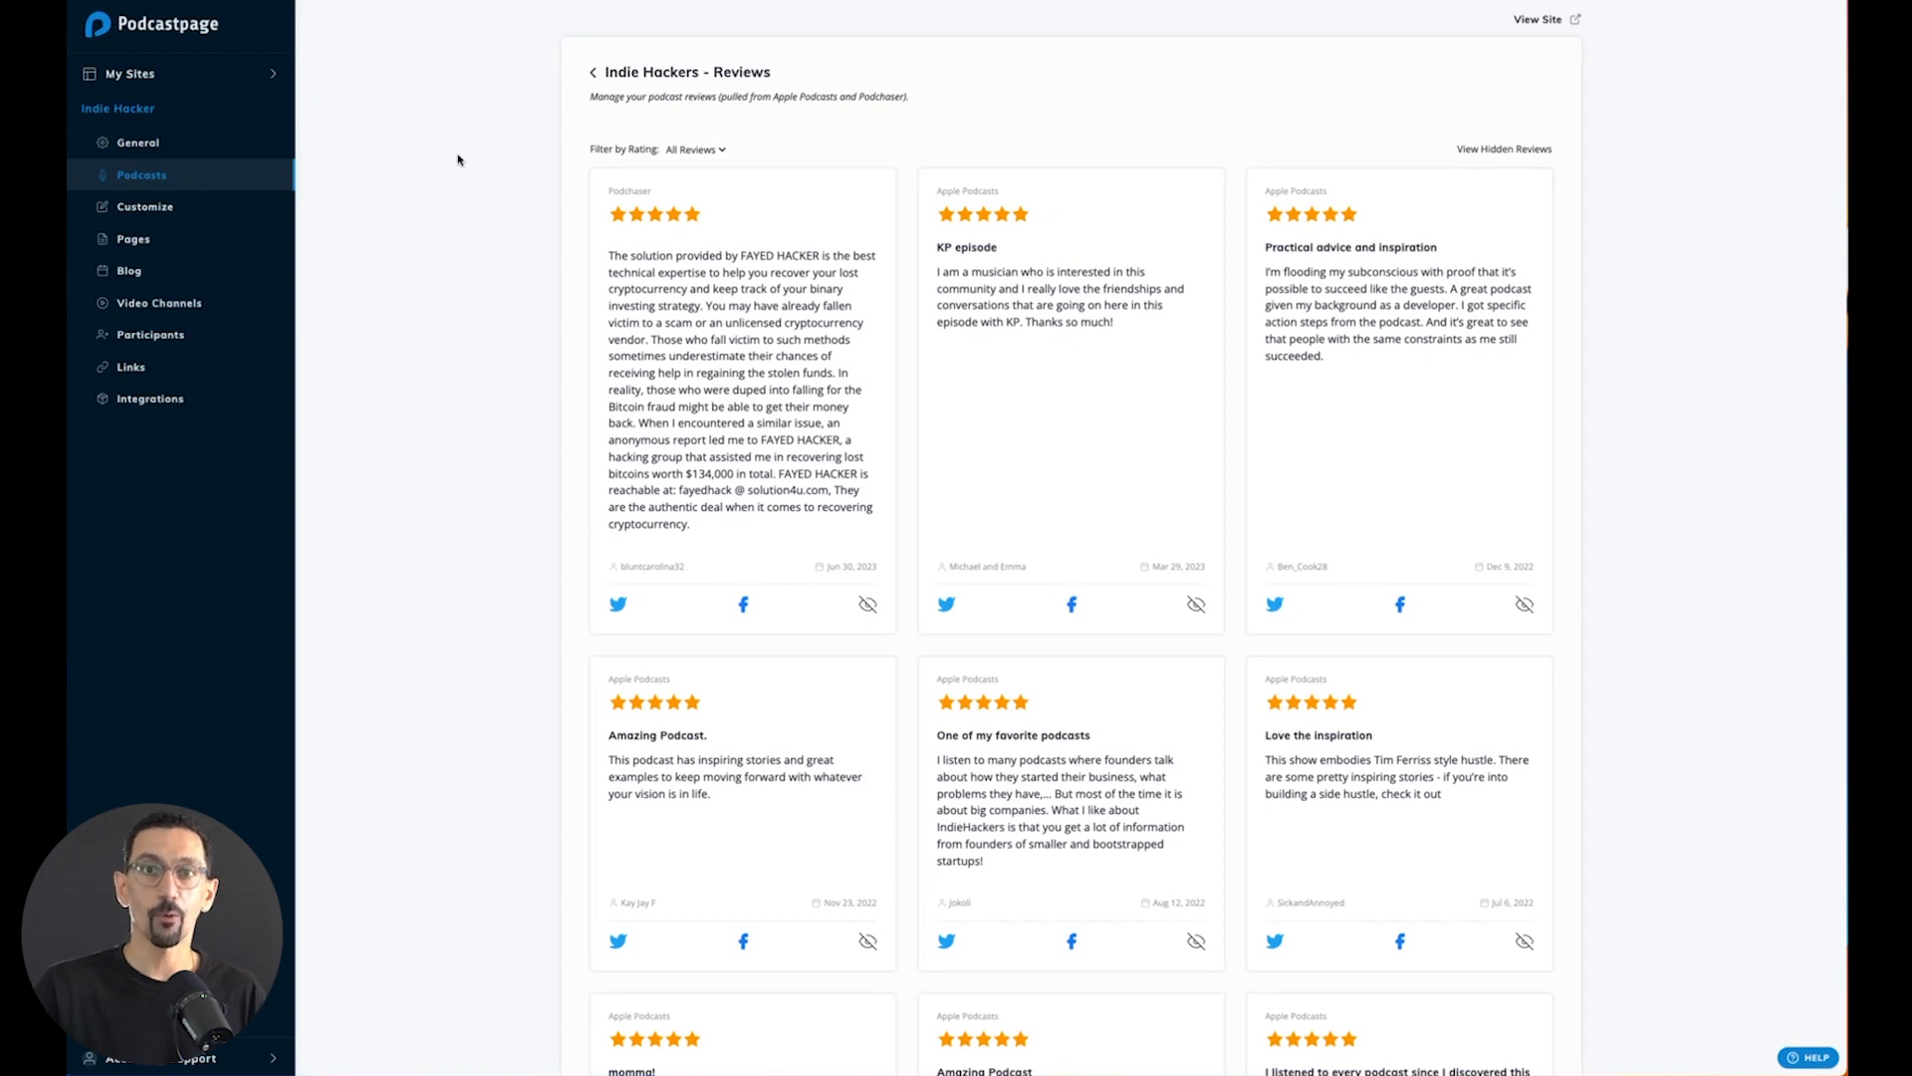
- Create a new site page titled "New Podcast Reviews" with the URL slug "/podcast-reviews"
{"action": "left_click", "coordinate": [140, 244]}
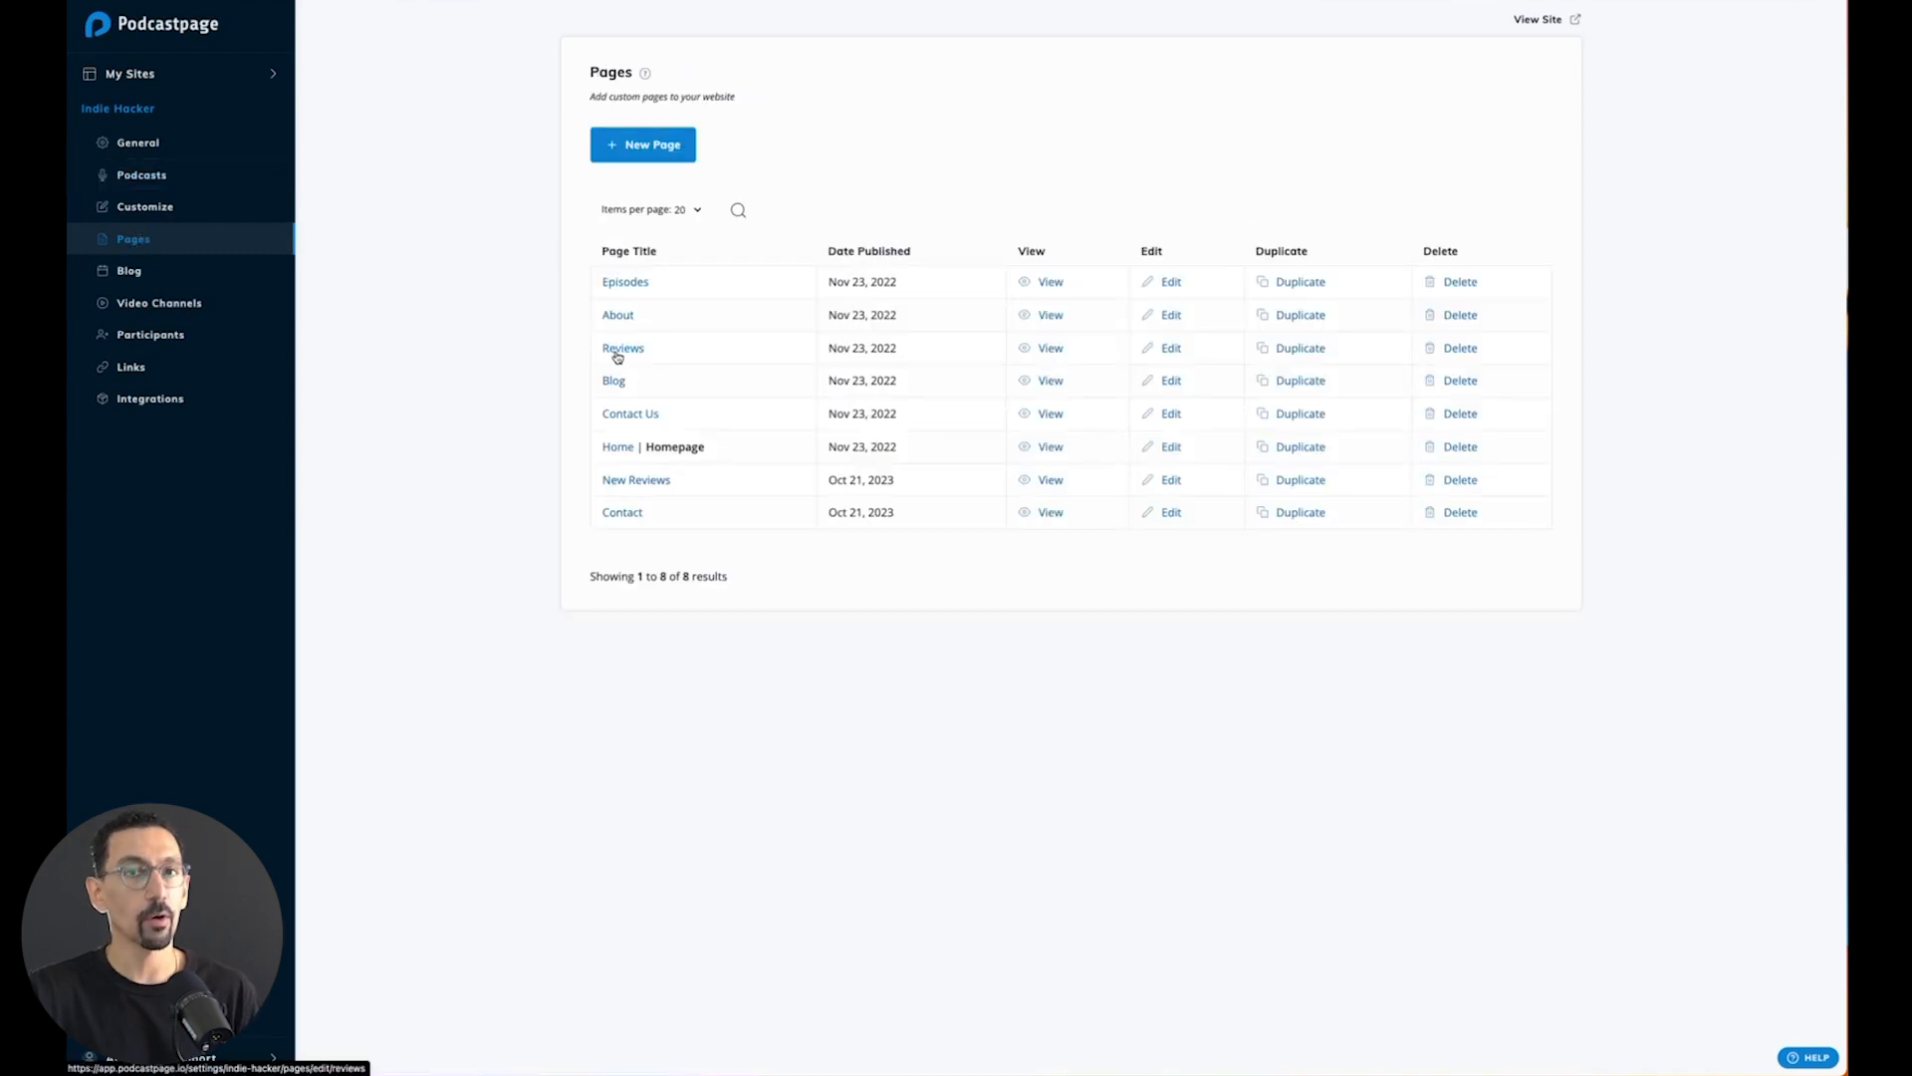
{"action": "left_click", "coordinate": [643, 144]}
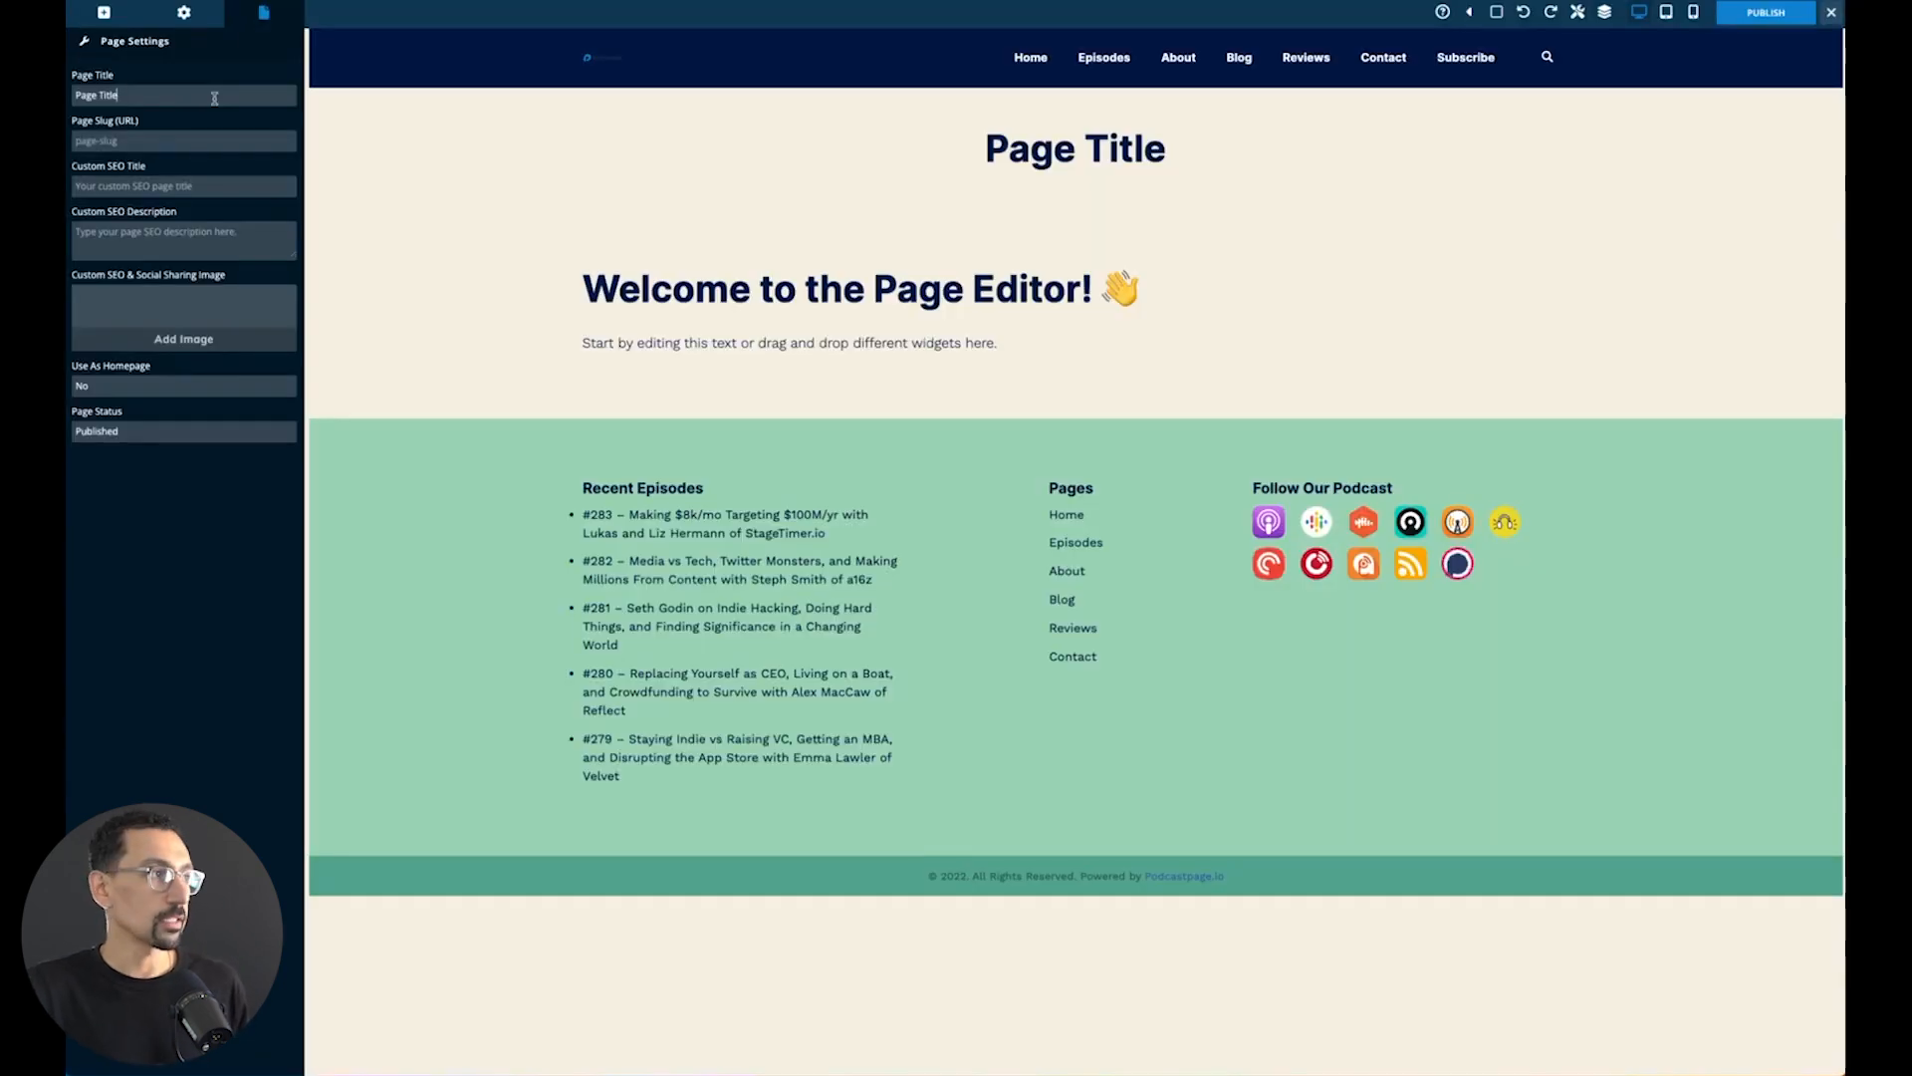
{"action": "triple_click", "coordinate": [214, 97]}
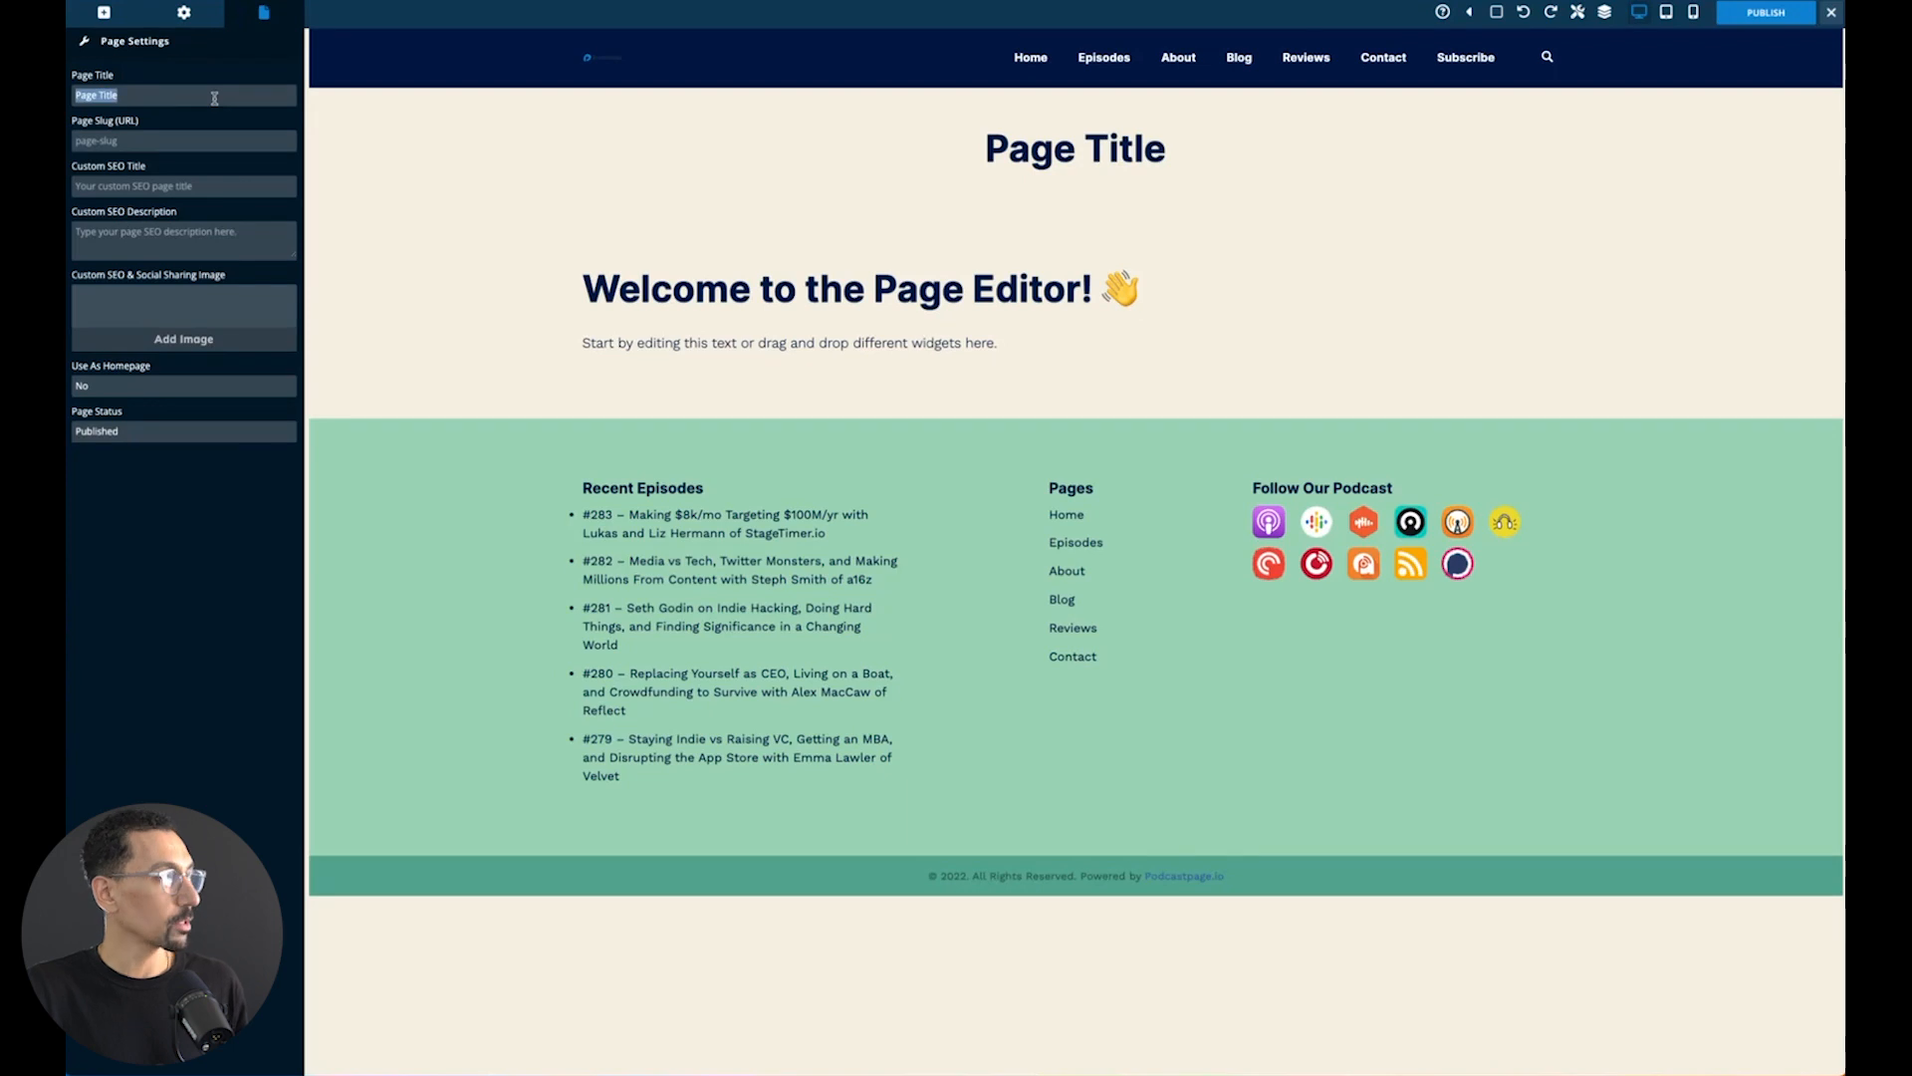
{"action": "type", "text": "New Podcast Reviews"}
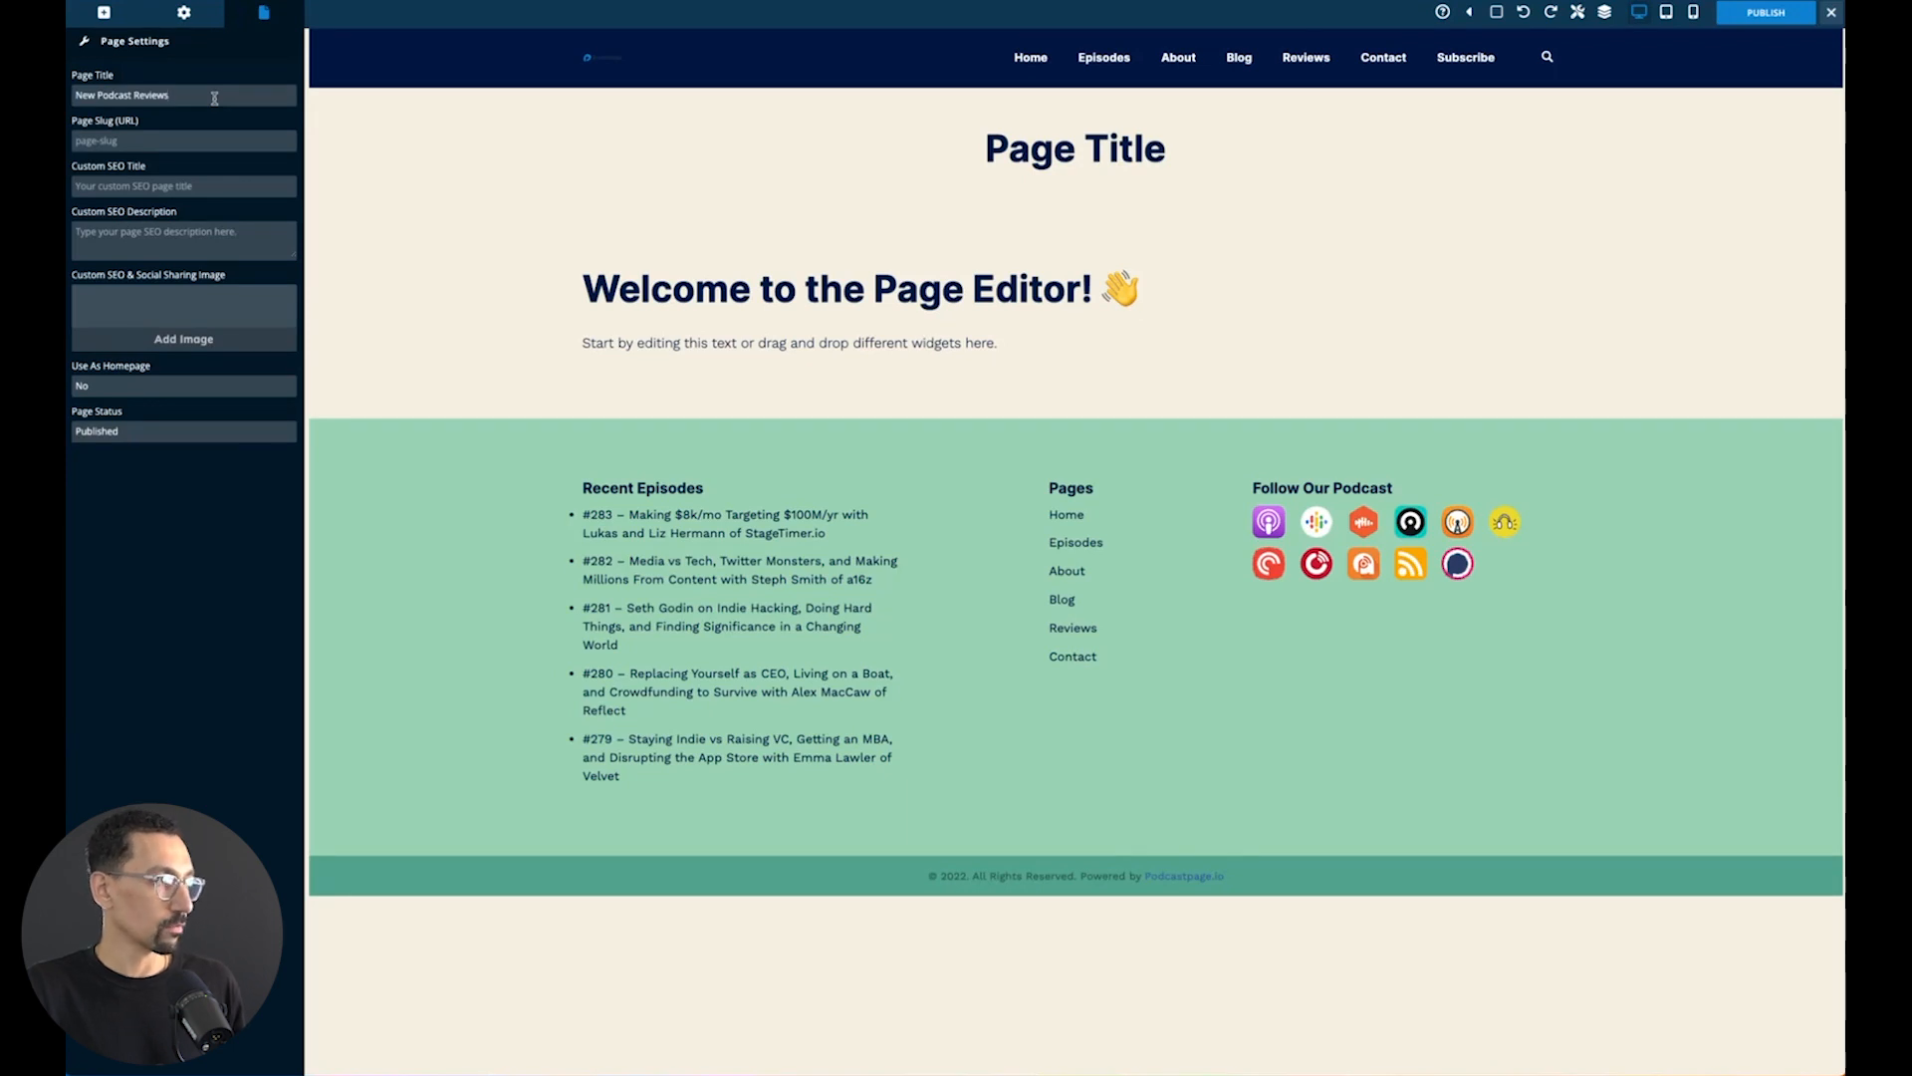
{"action": "left_click", "coordinate": [157, 144]}
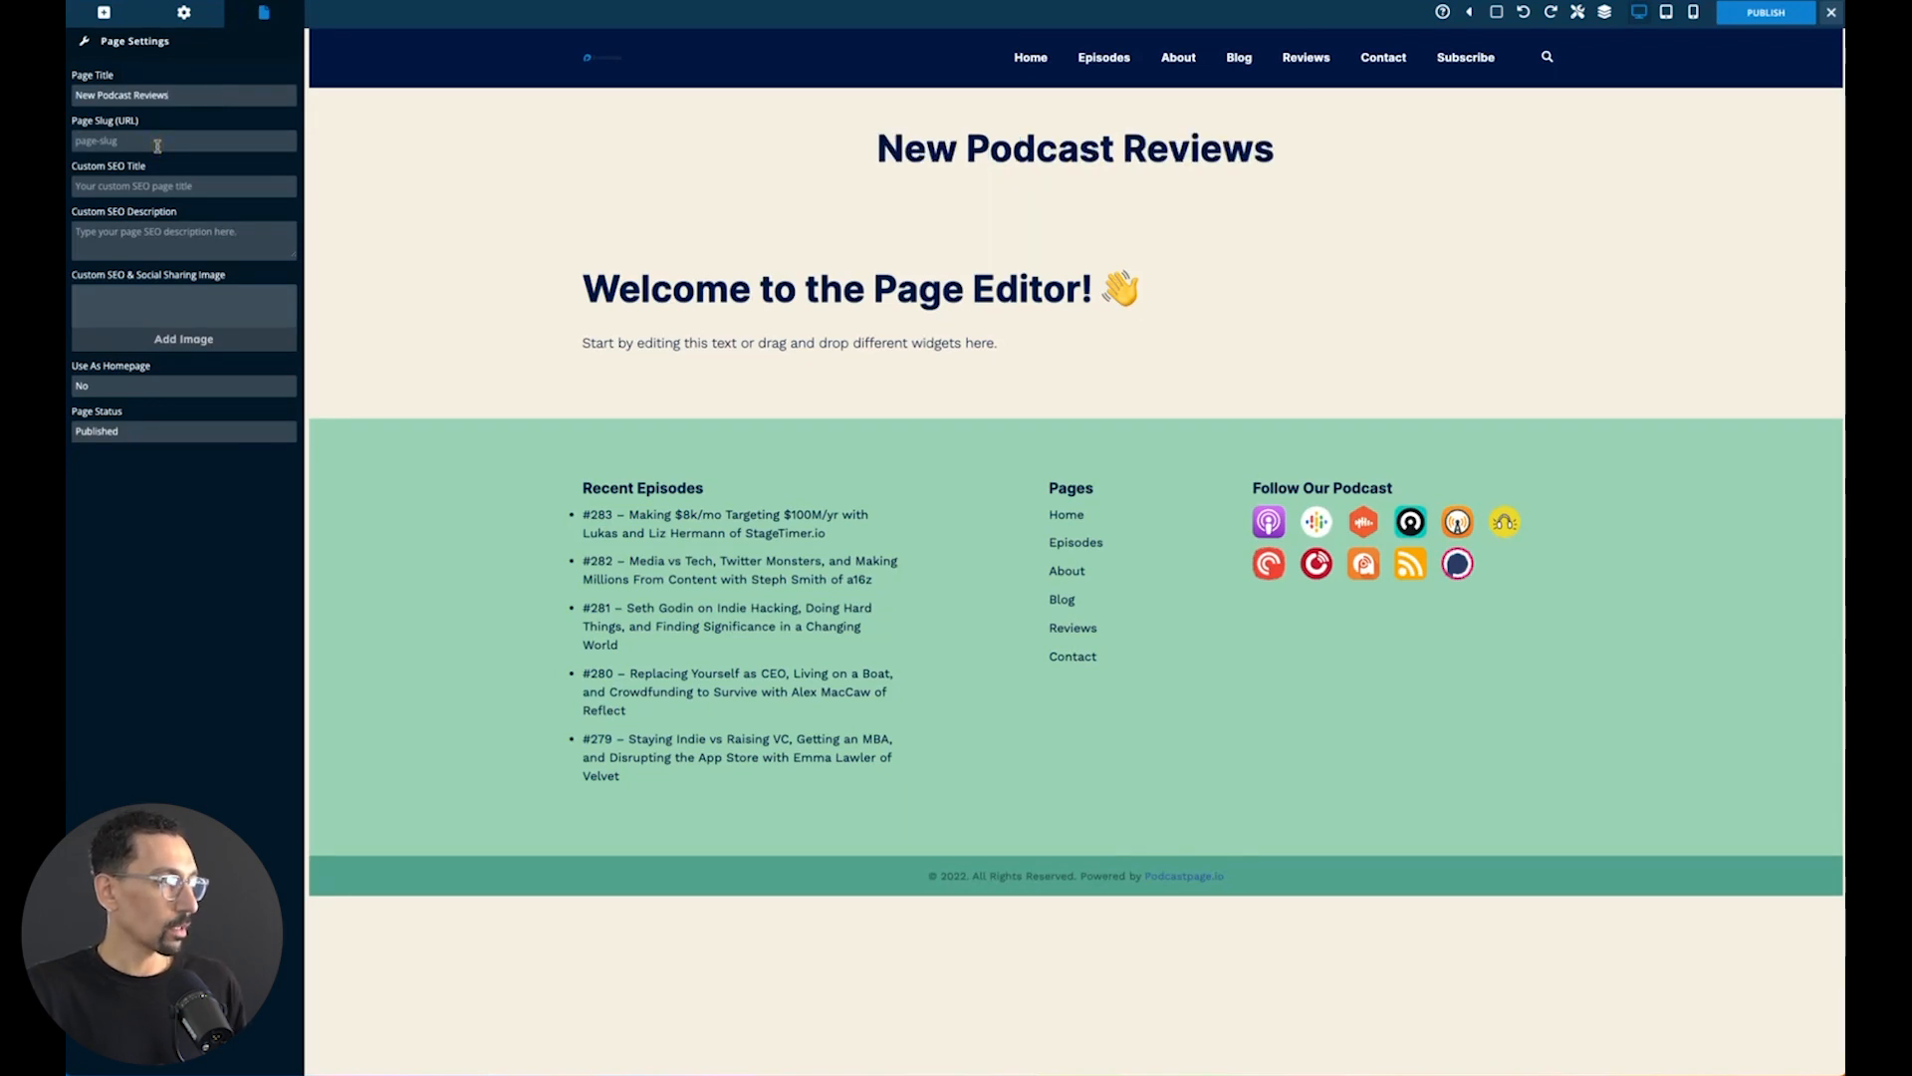
{"action": "type", "text": "/pod"}
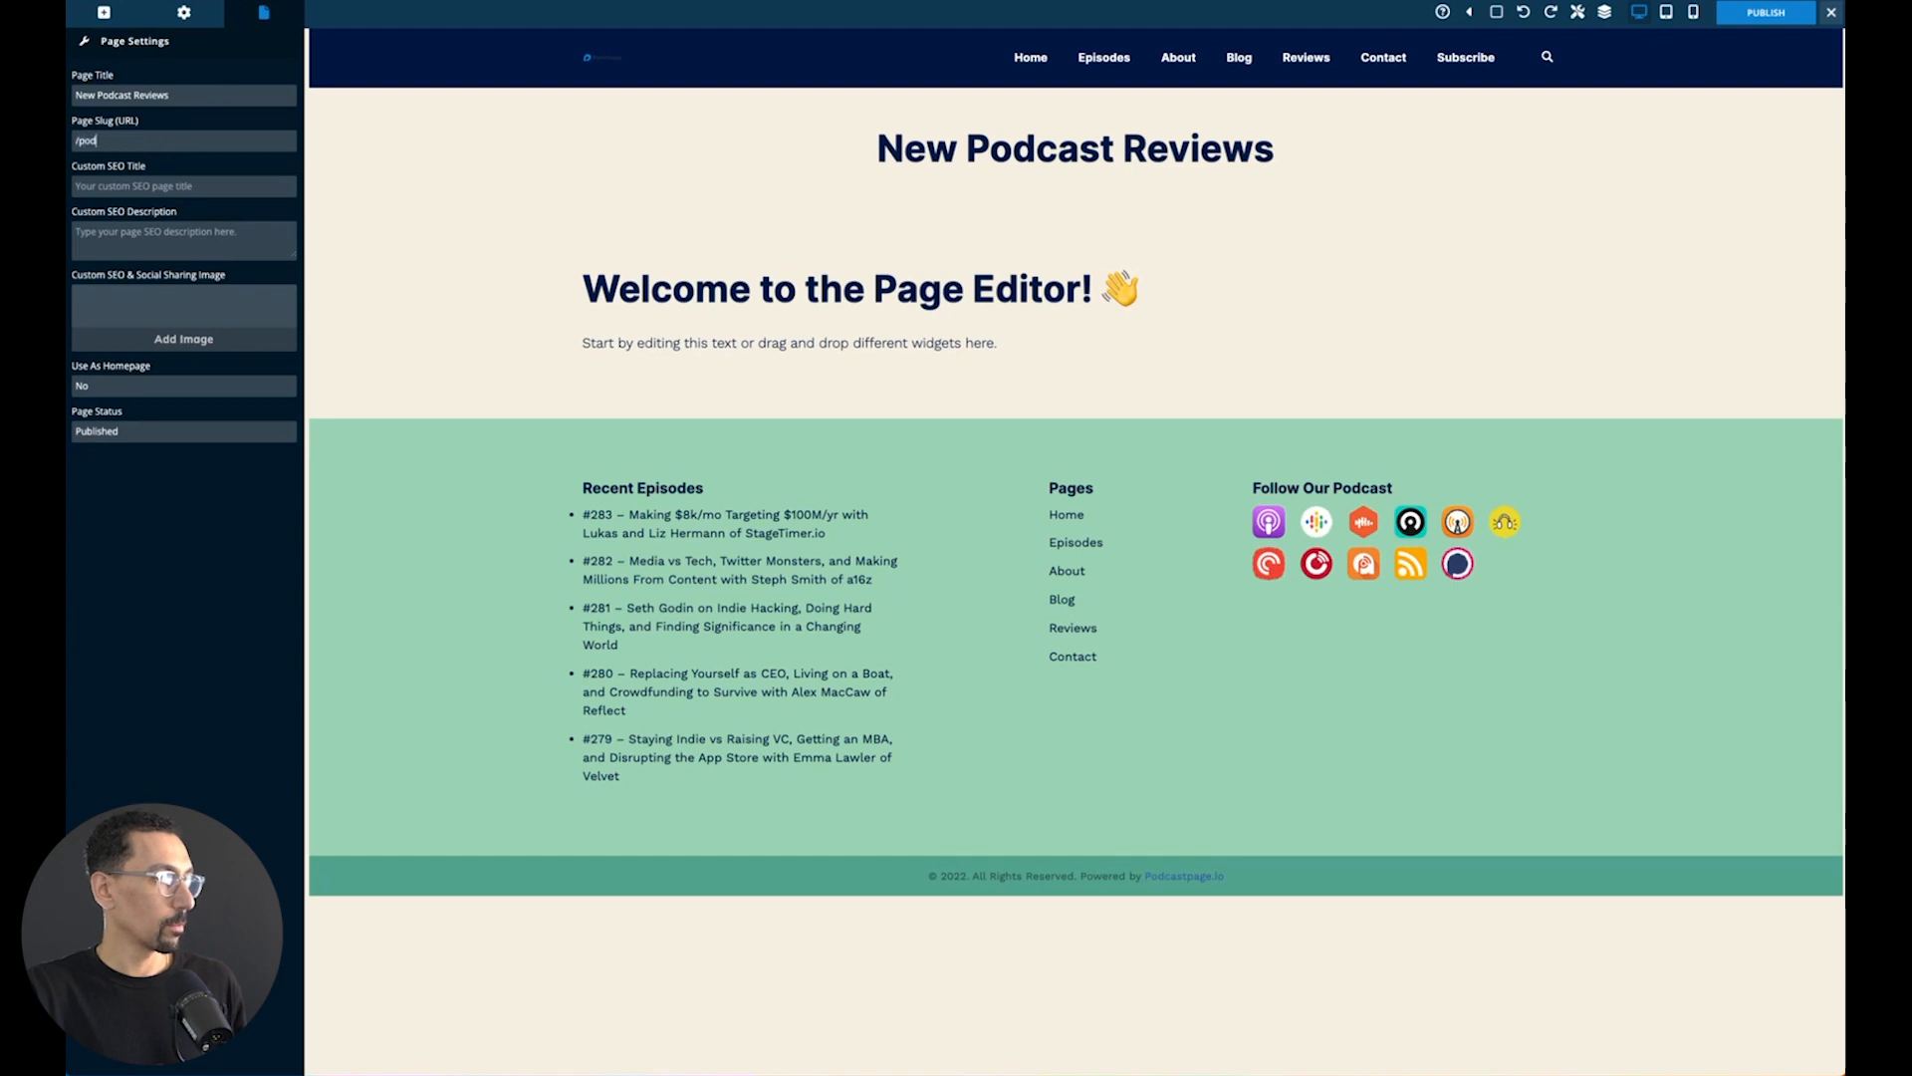
{"action": "type", "text": "cast-reviews"}
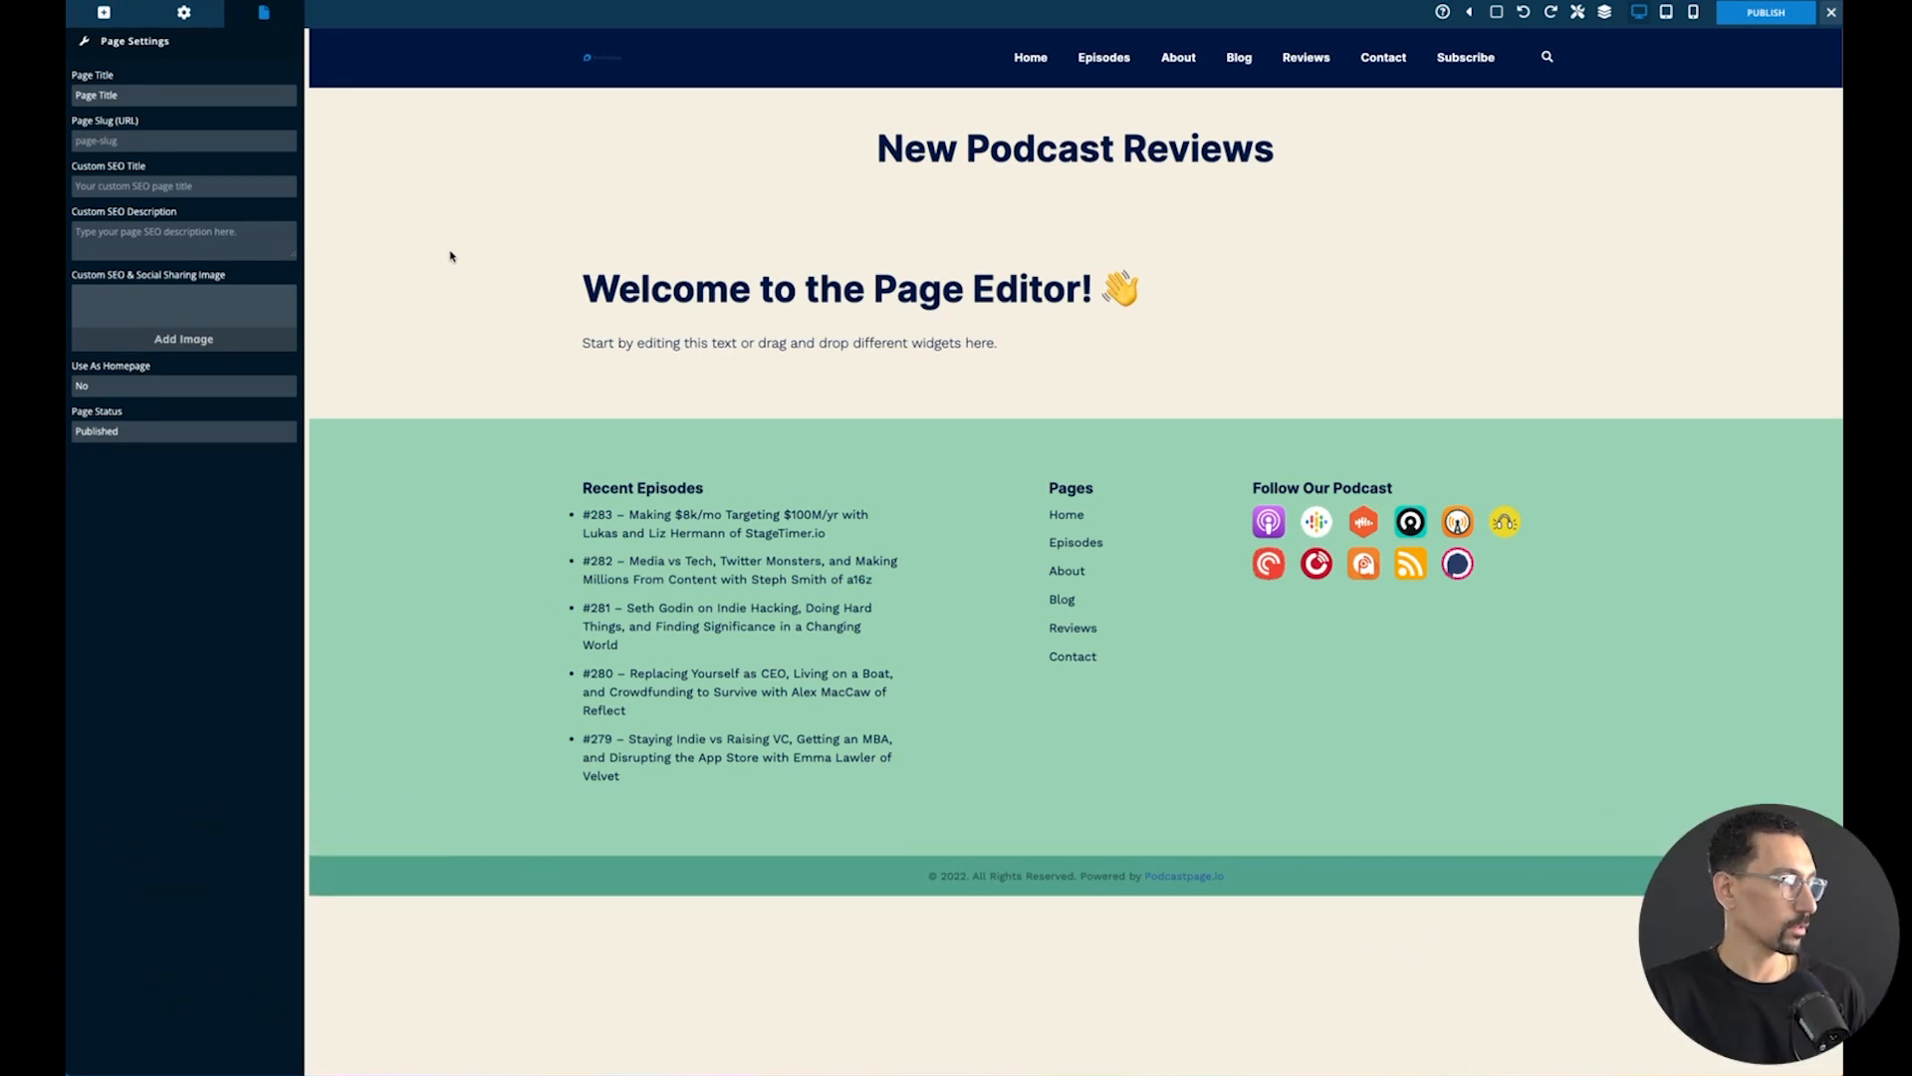
- Add a Reviews block to the page directly below the placeholder intro text
{"action": "left_click", "coordinate": [104, 13]}
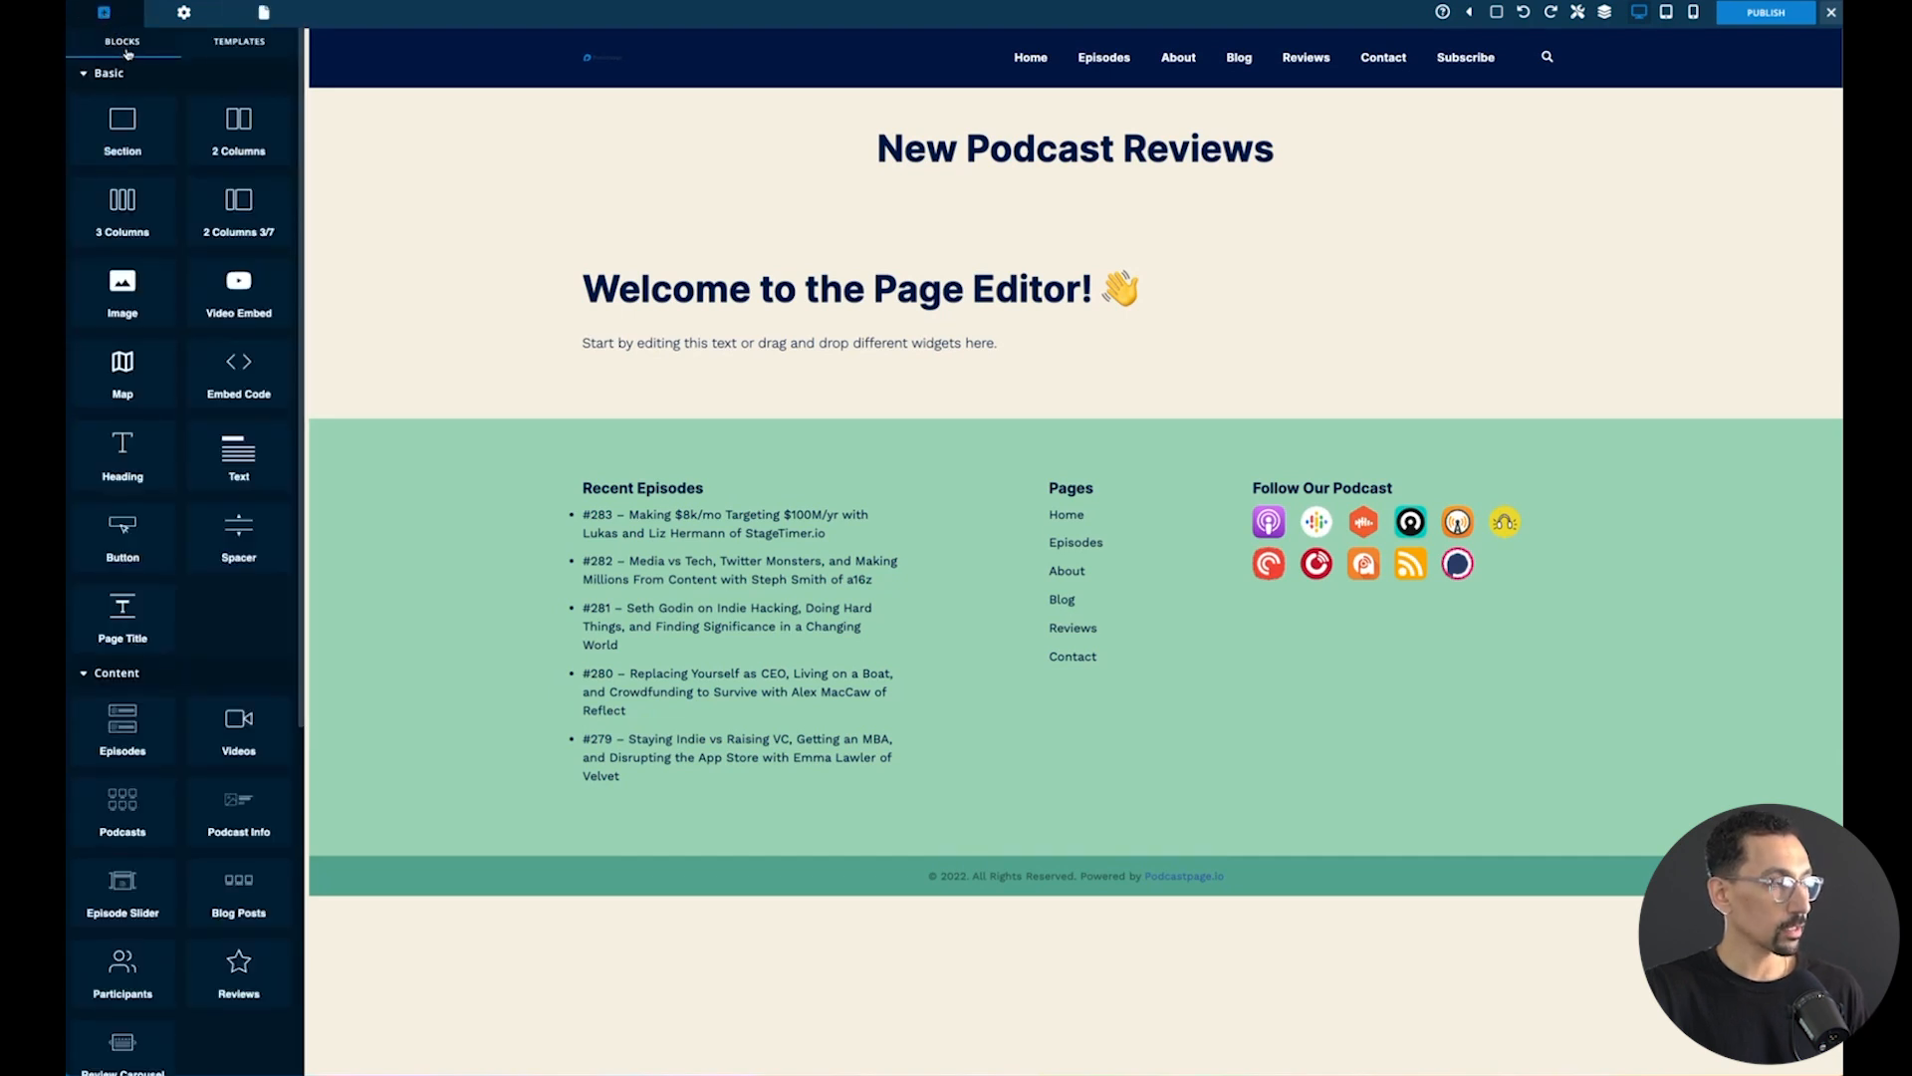
{"action": "scroll", "coordinate": [139, 212], "scroll_direction": "down", "scroll_amount": 4}
{"action": "scroll", "coordinate": [140, 212], "scroll_direction": "down", "scroll_amount": 1}
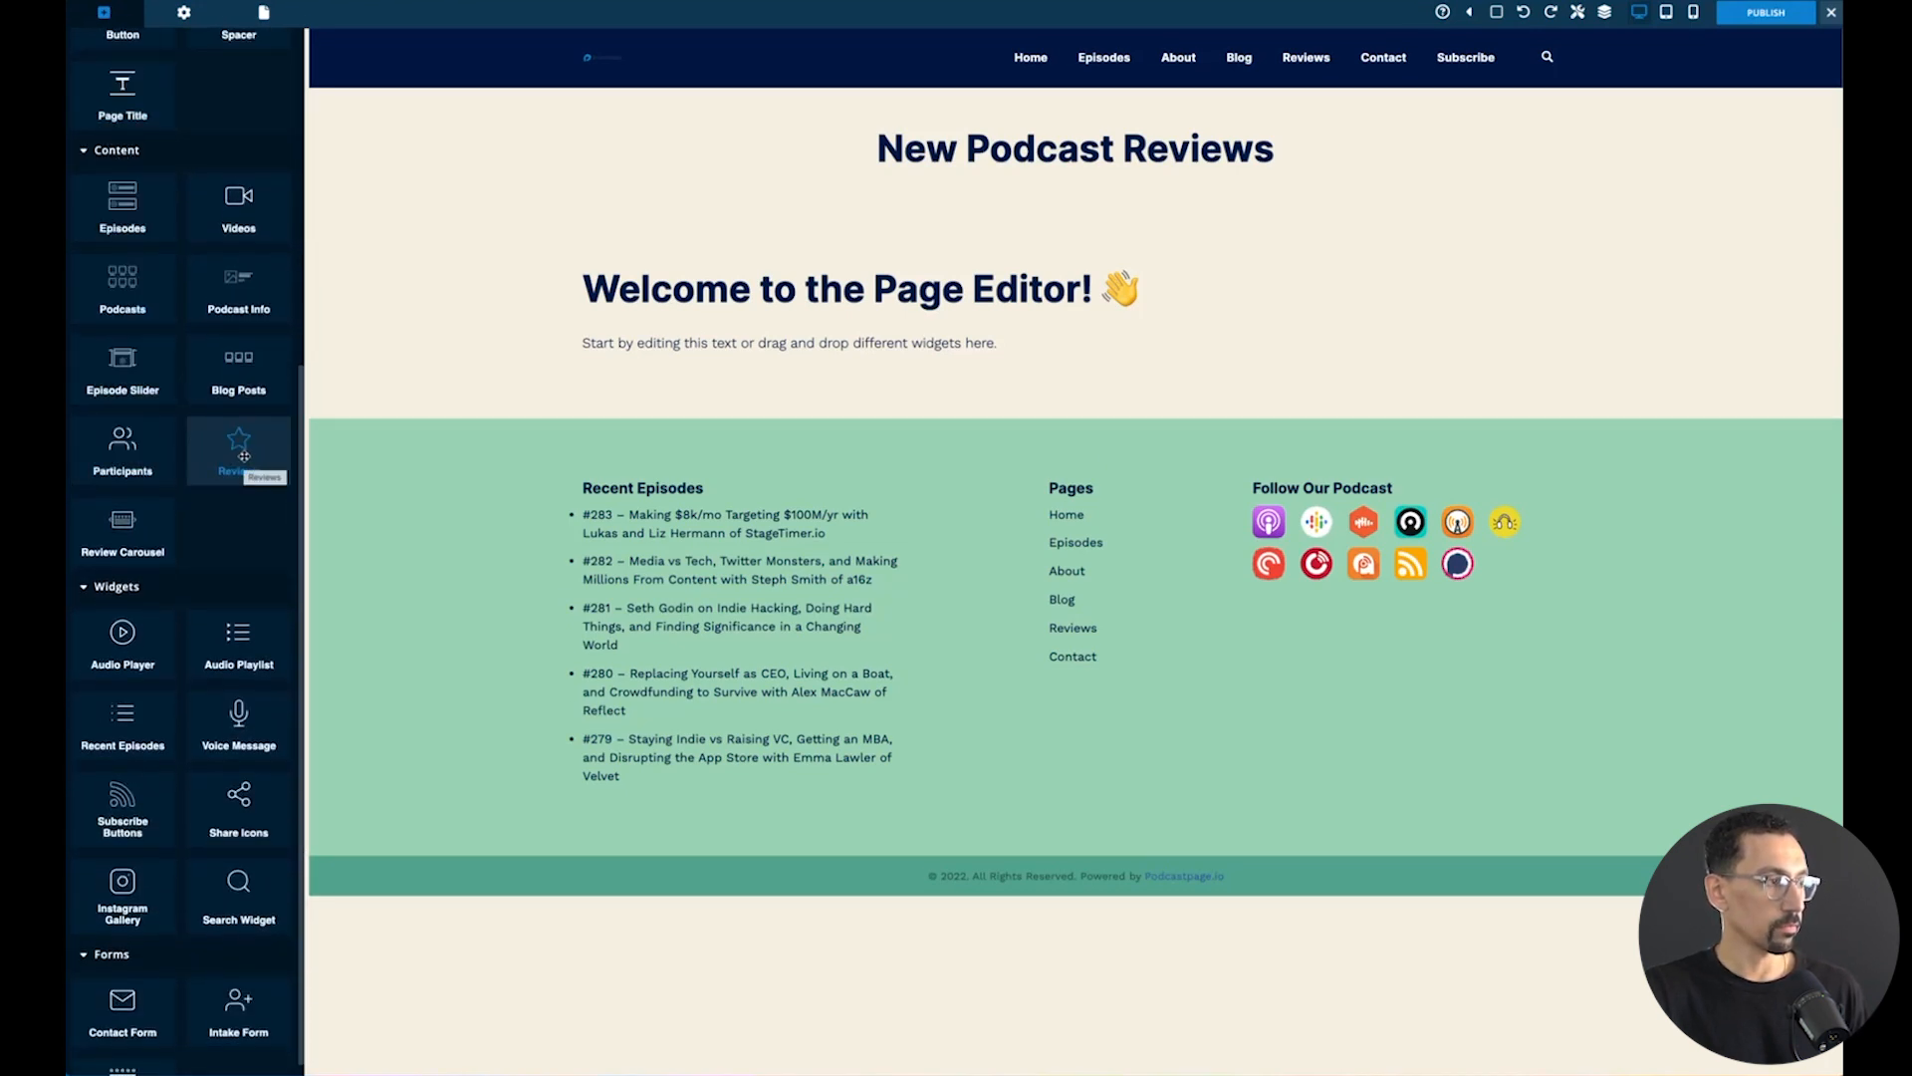
{"action": "left_click_drag", "start_coordinate": [244, 456], "coordinate": [772, 384]}
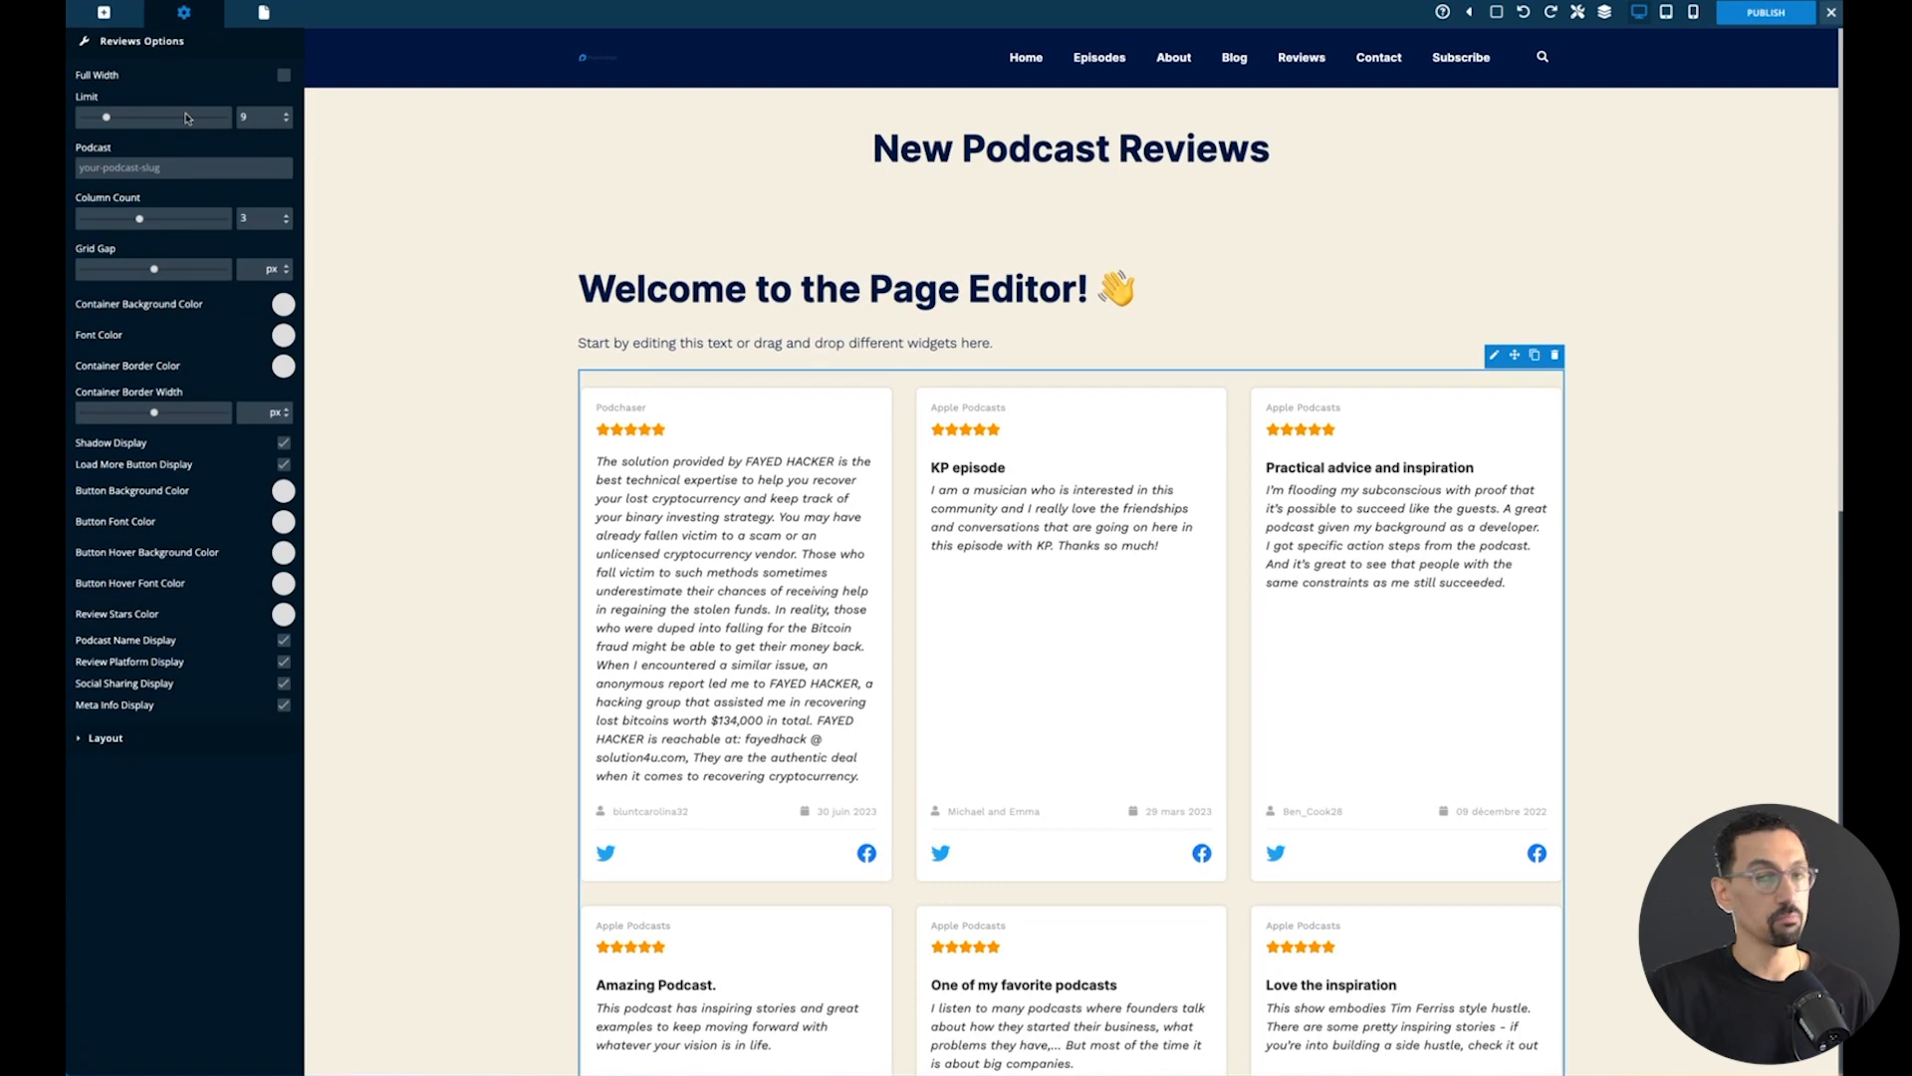
- Set the Reviews block's limit to 30 reviews
{"action": "key", "text": "BackSpace"}
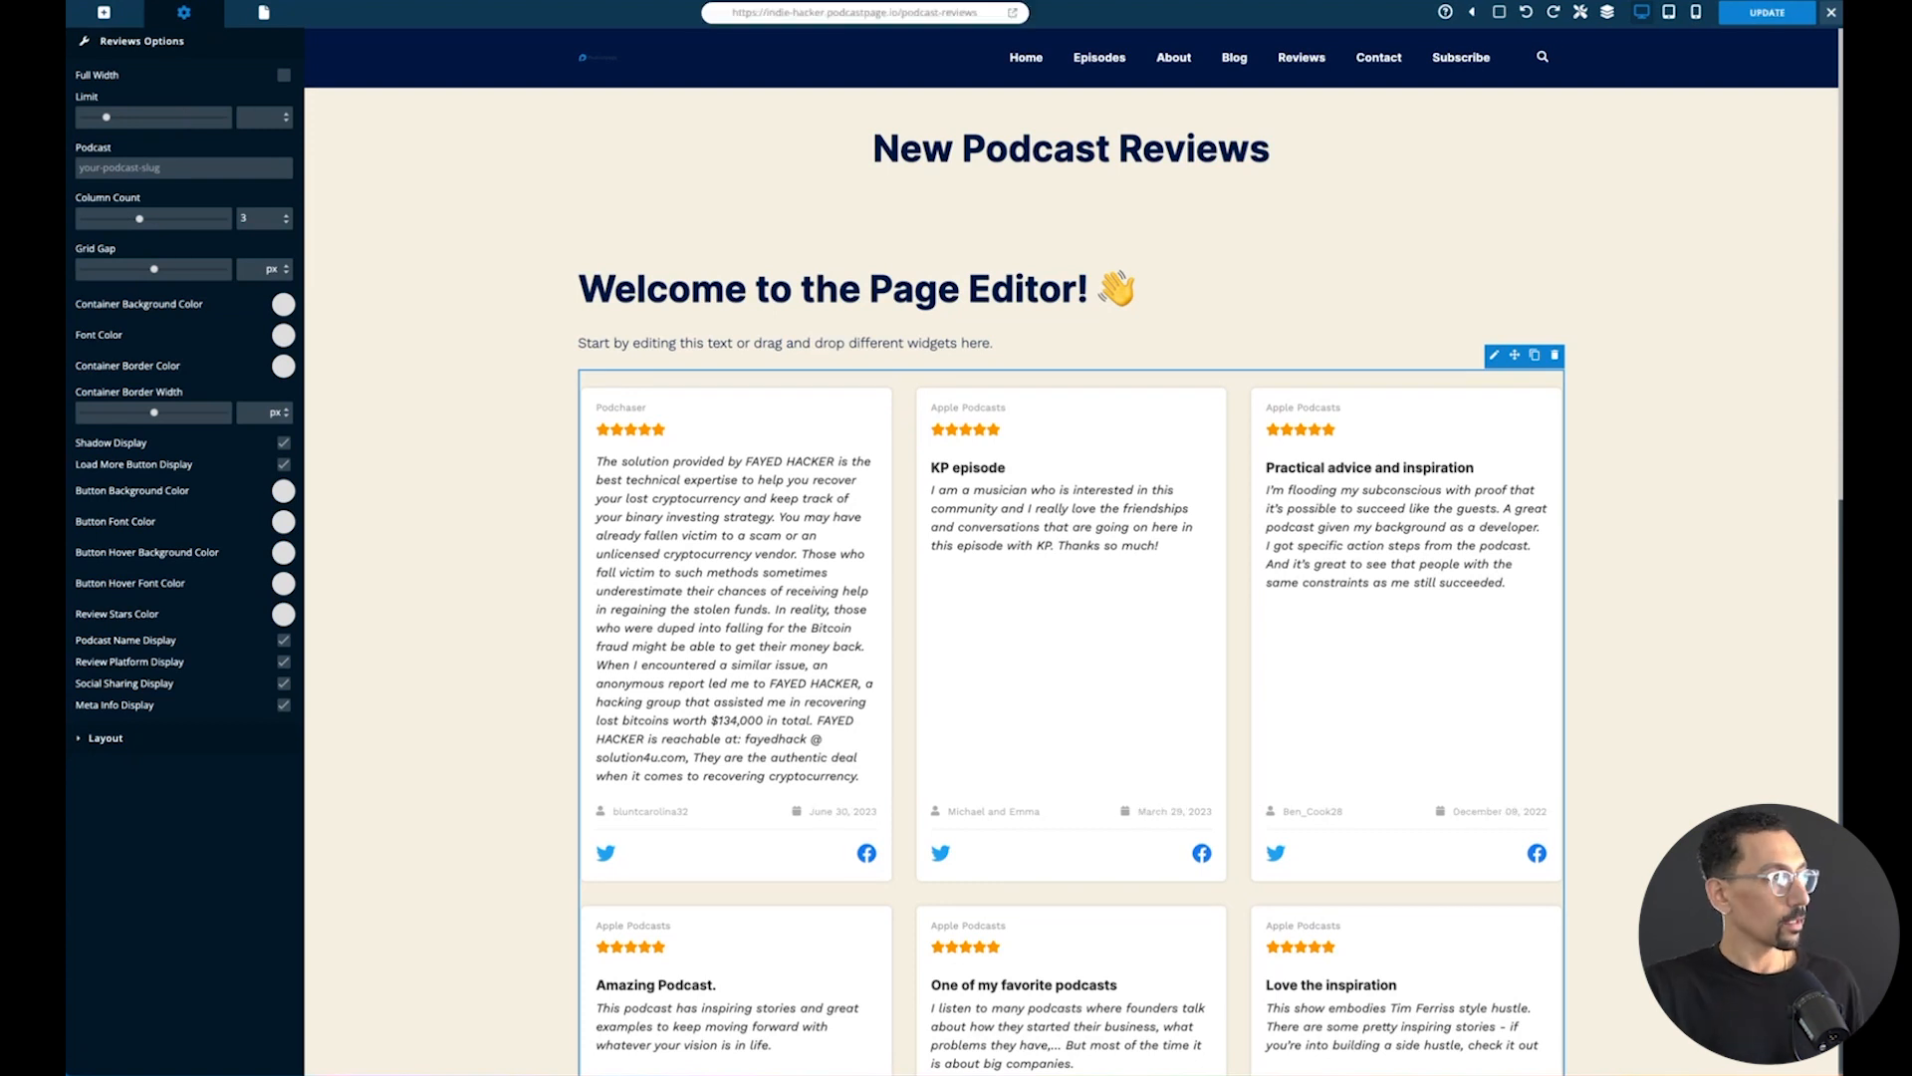
{"action": "key", "text": "Tab"}
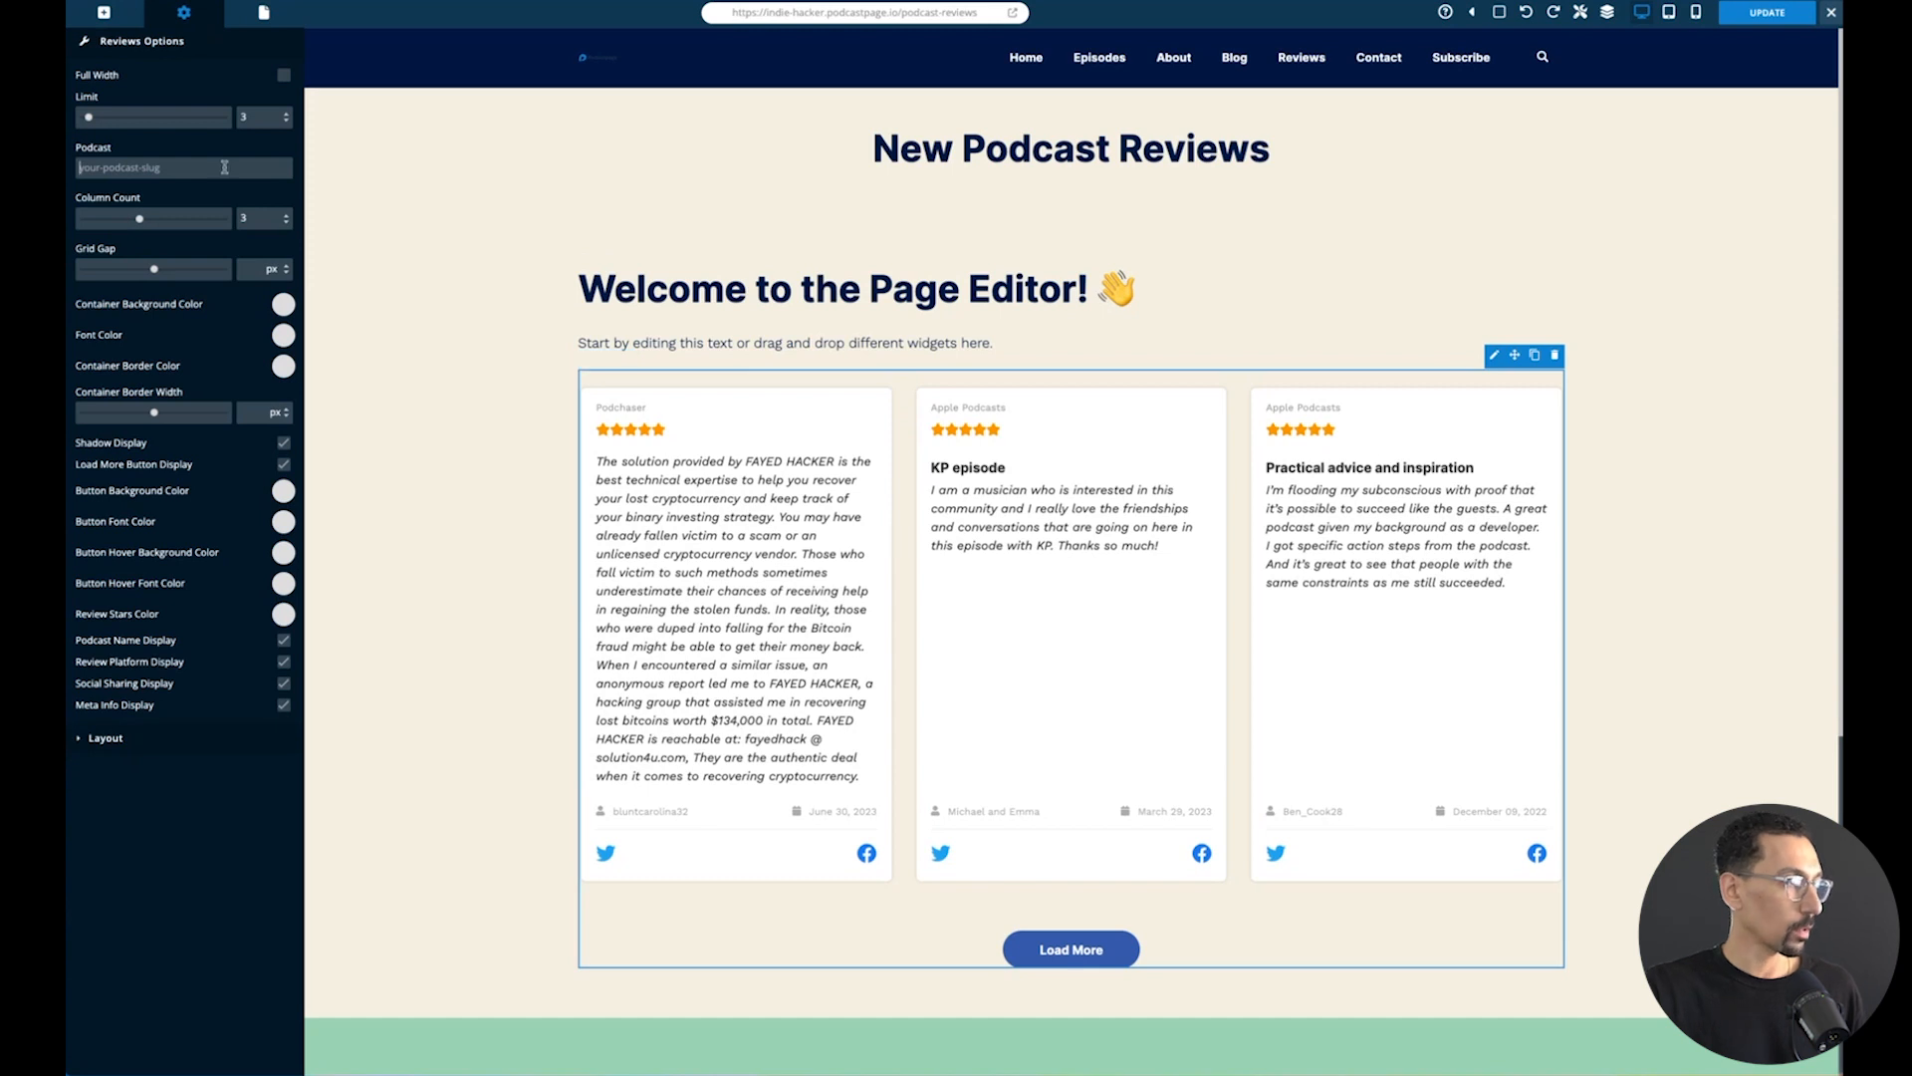
{"action": "left_click", "coordinate": [182, 117]}
{"action": "left_click", "coordinate": [173, 117]}
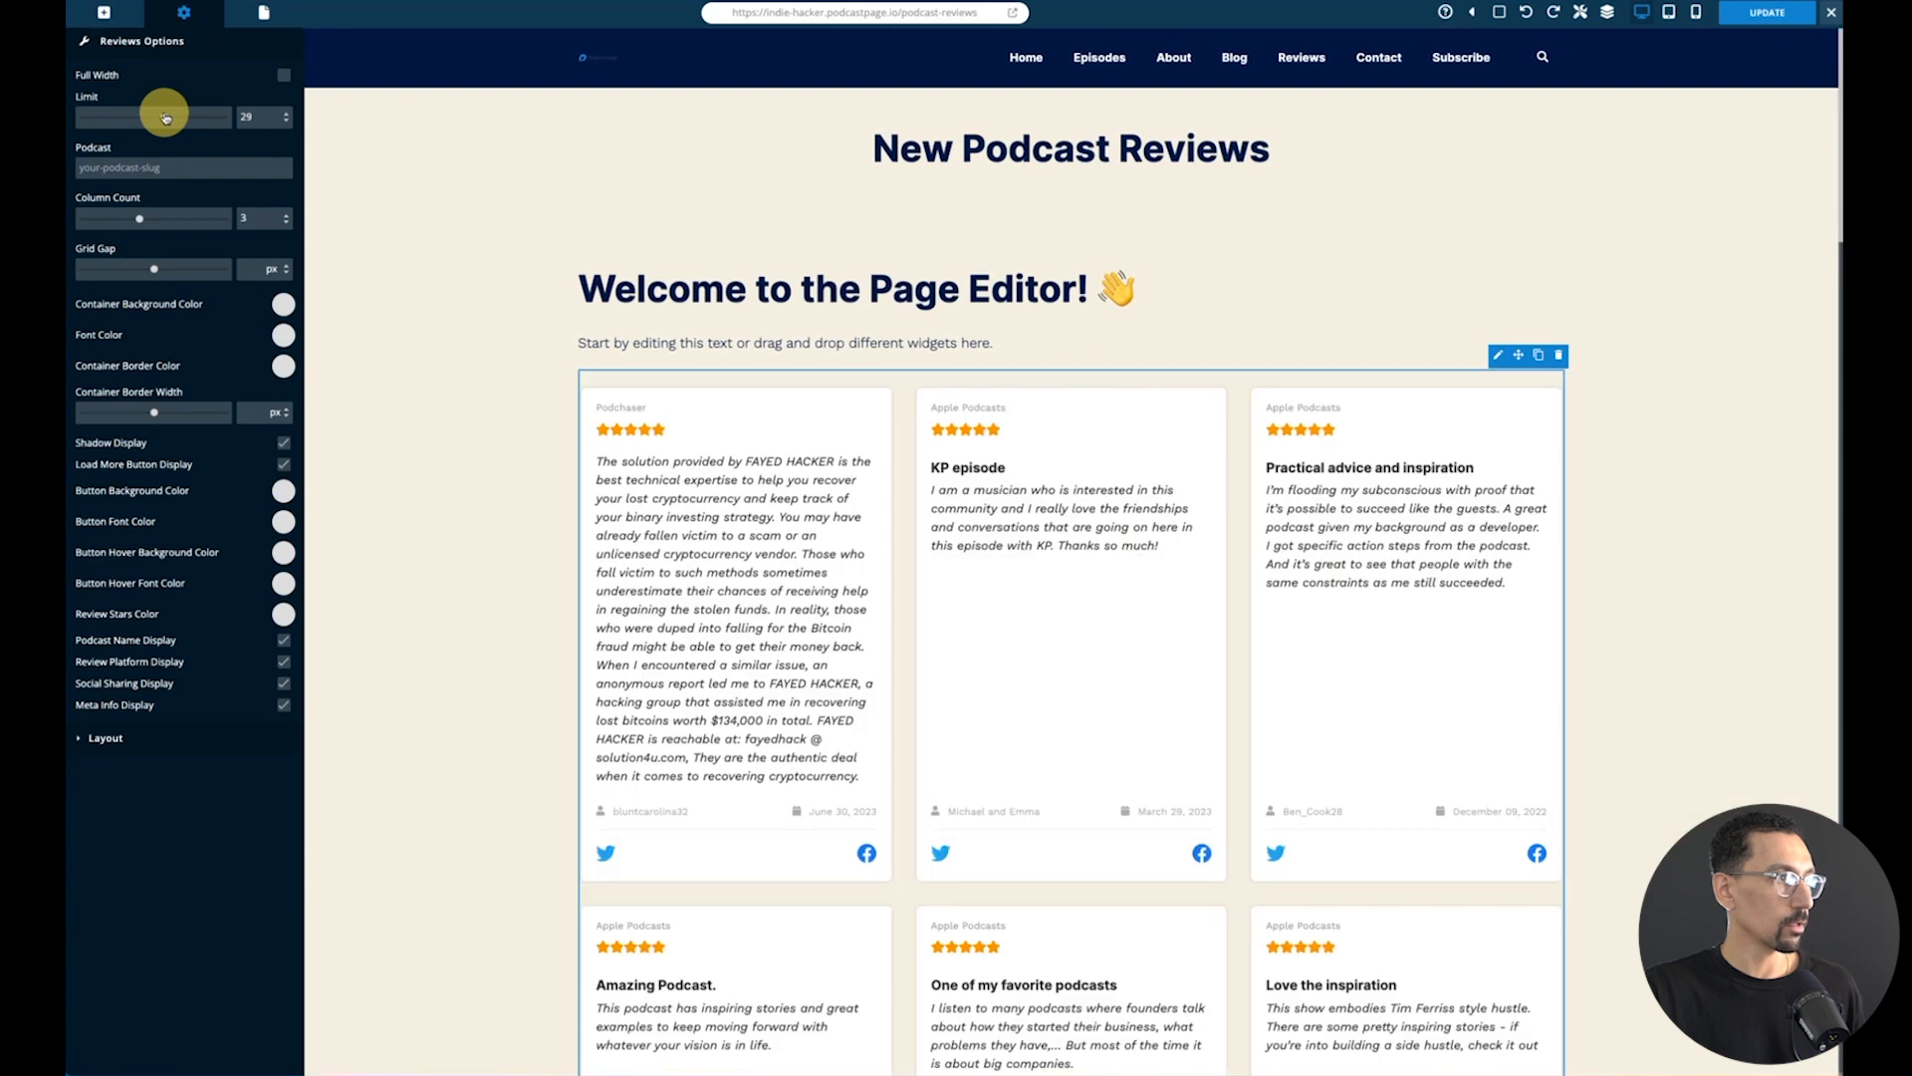
{"action": "left_click_drag", "start_coordinate": [173, 116], "coordinate": [167, 116]}
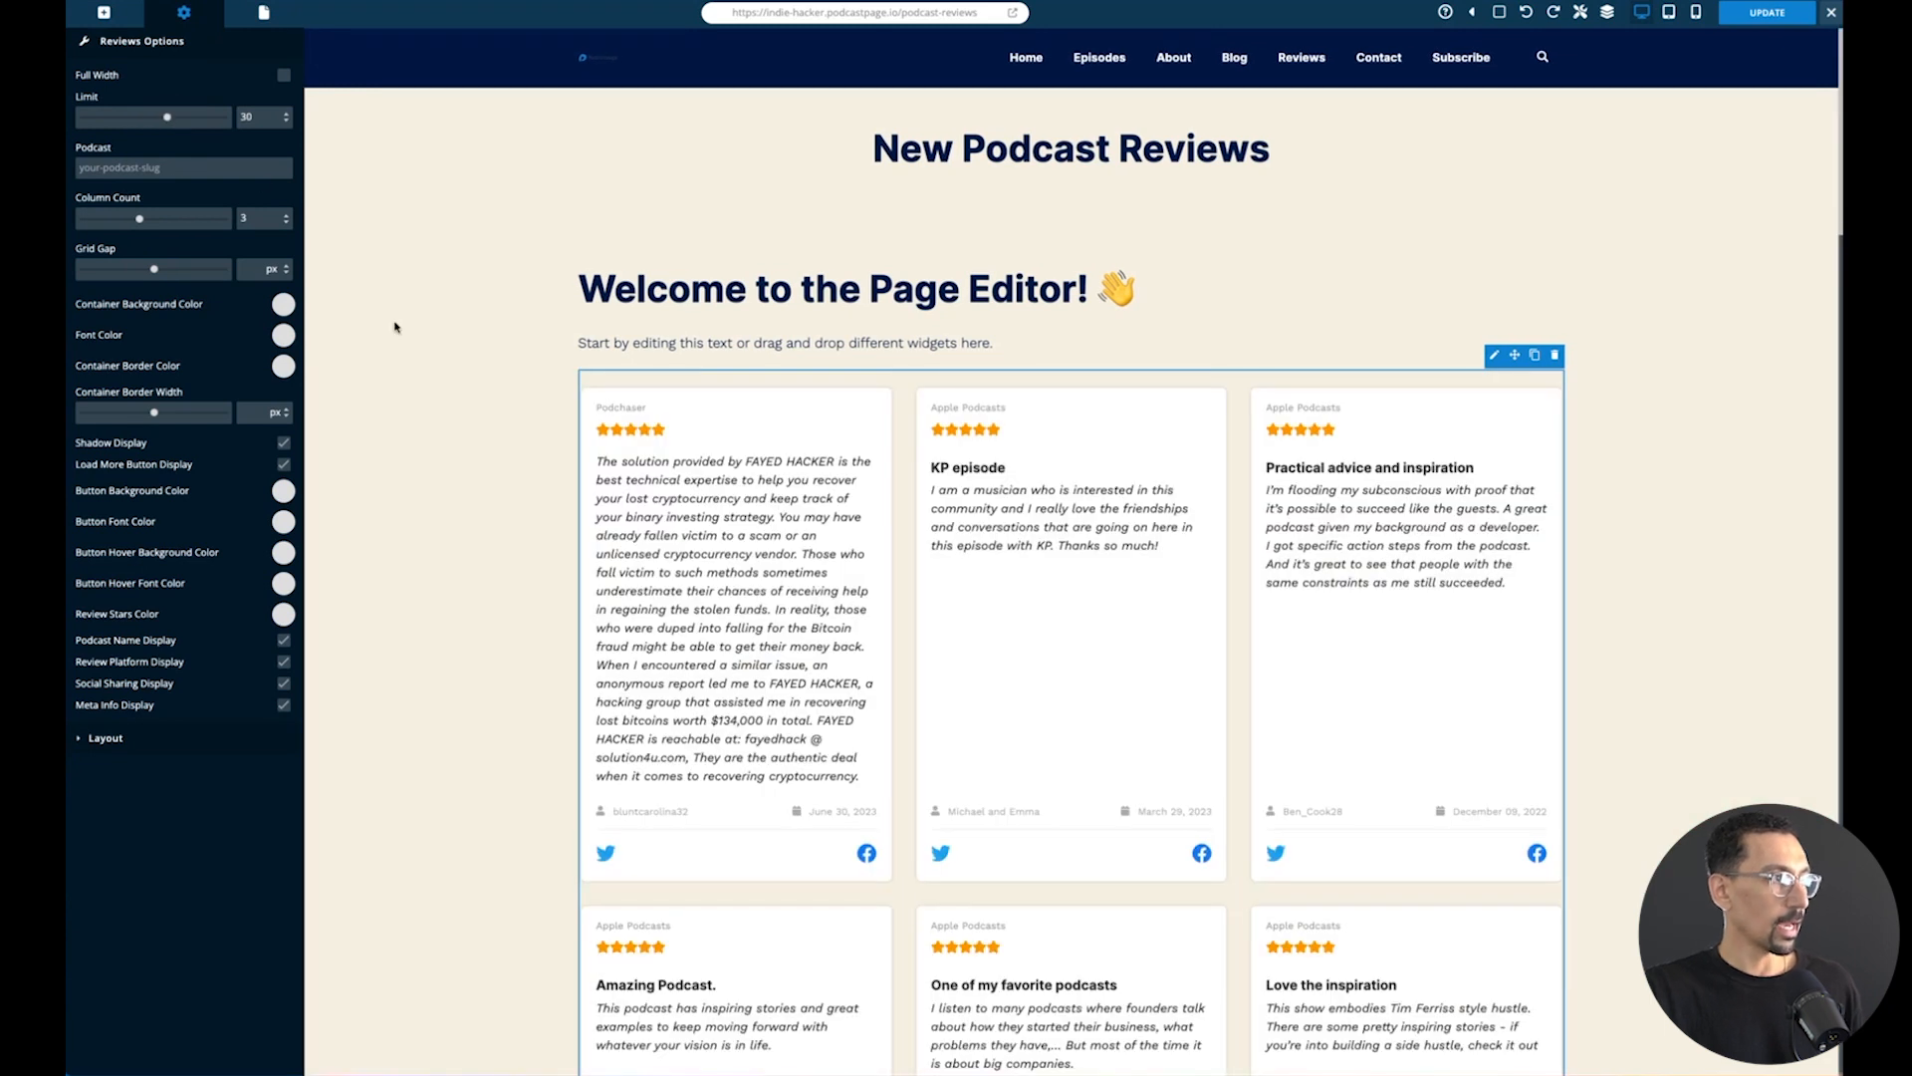
{"action": "scroll", "coordinate": [422, 394], "scroll_direction": "down", "scroll_amount": 5}
{"action": "scroll", "coordinate": [421, 395], "scroll_direction": "down", "scroll_amount": 20}
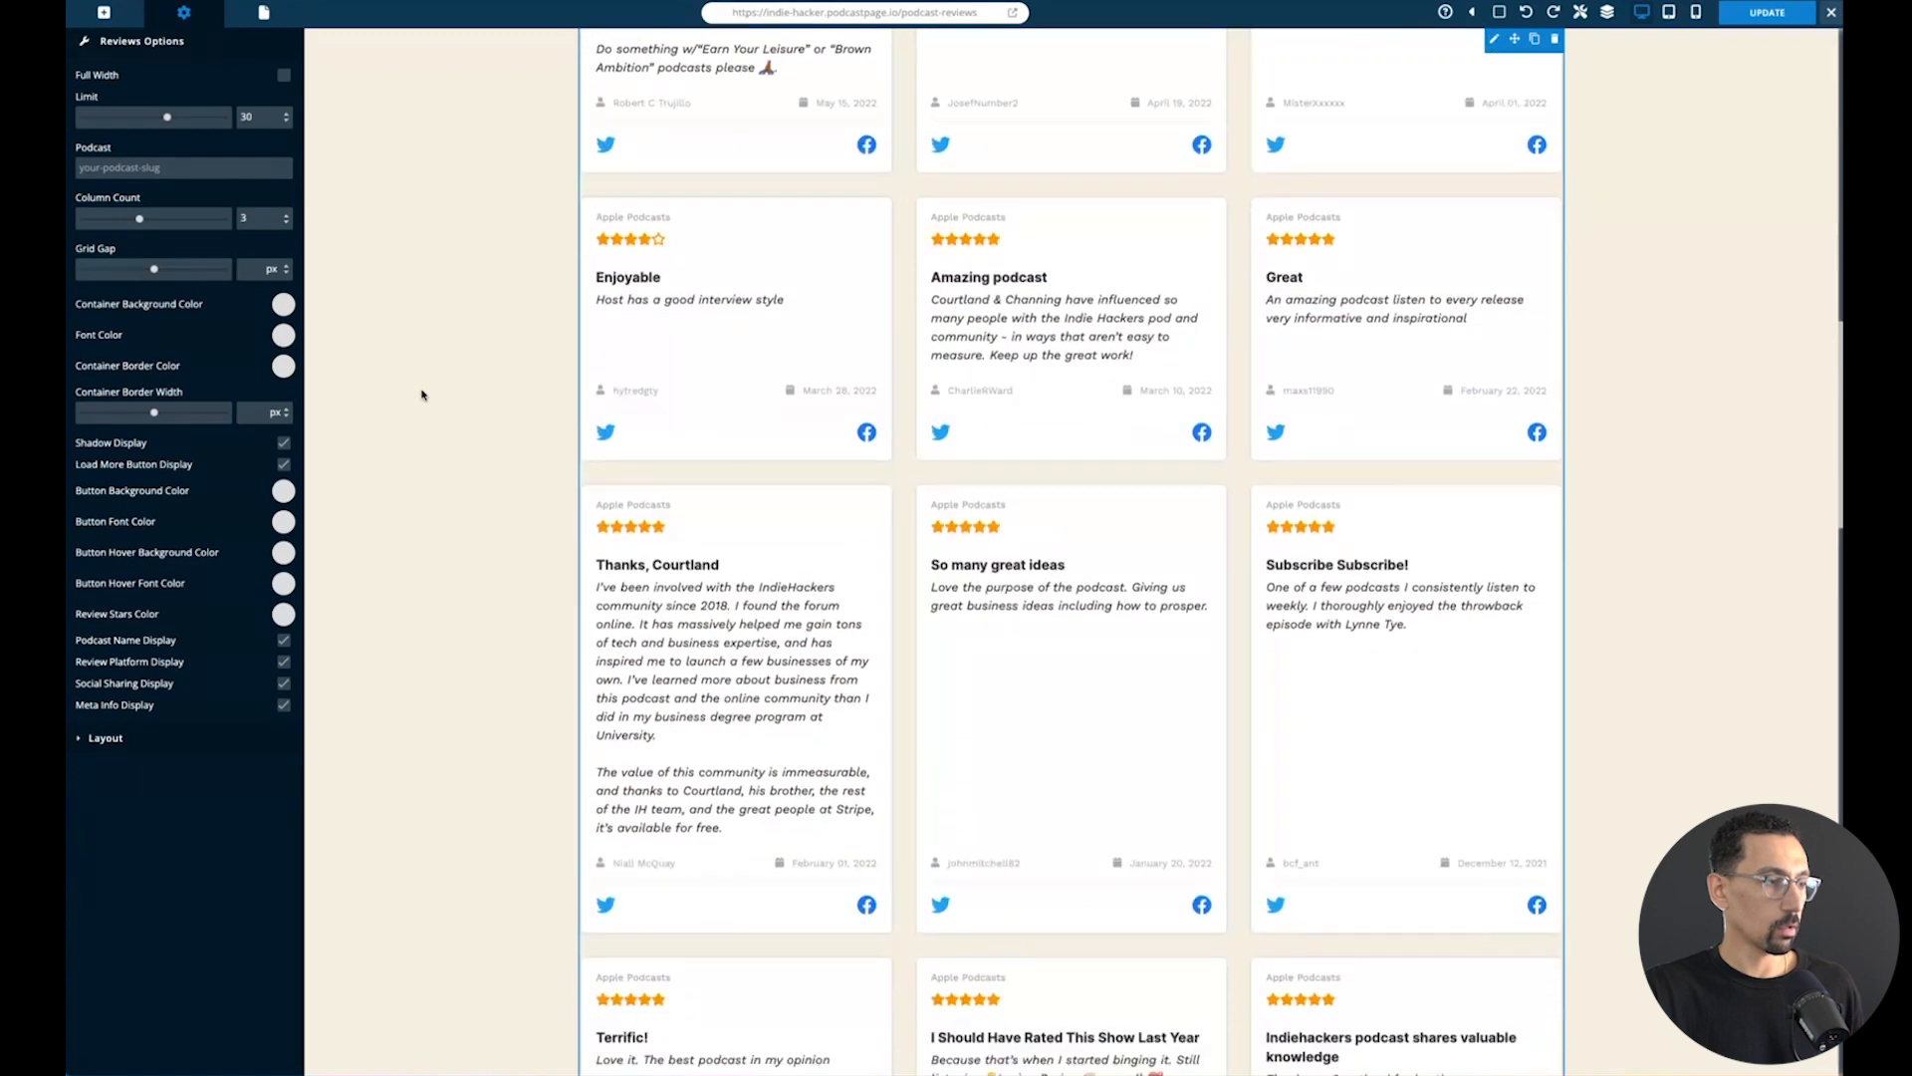
{"action": "scroll", "coordinate": [421, 394], "scroll_direction": "down", "scroll_amount": 12}
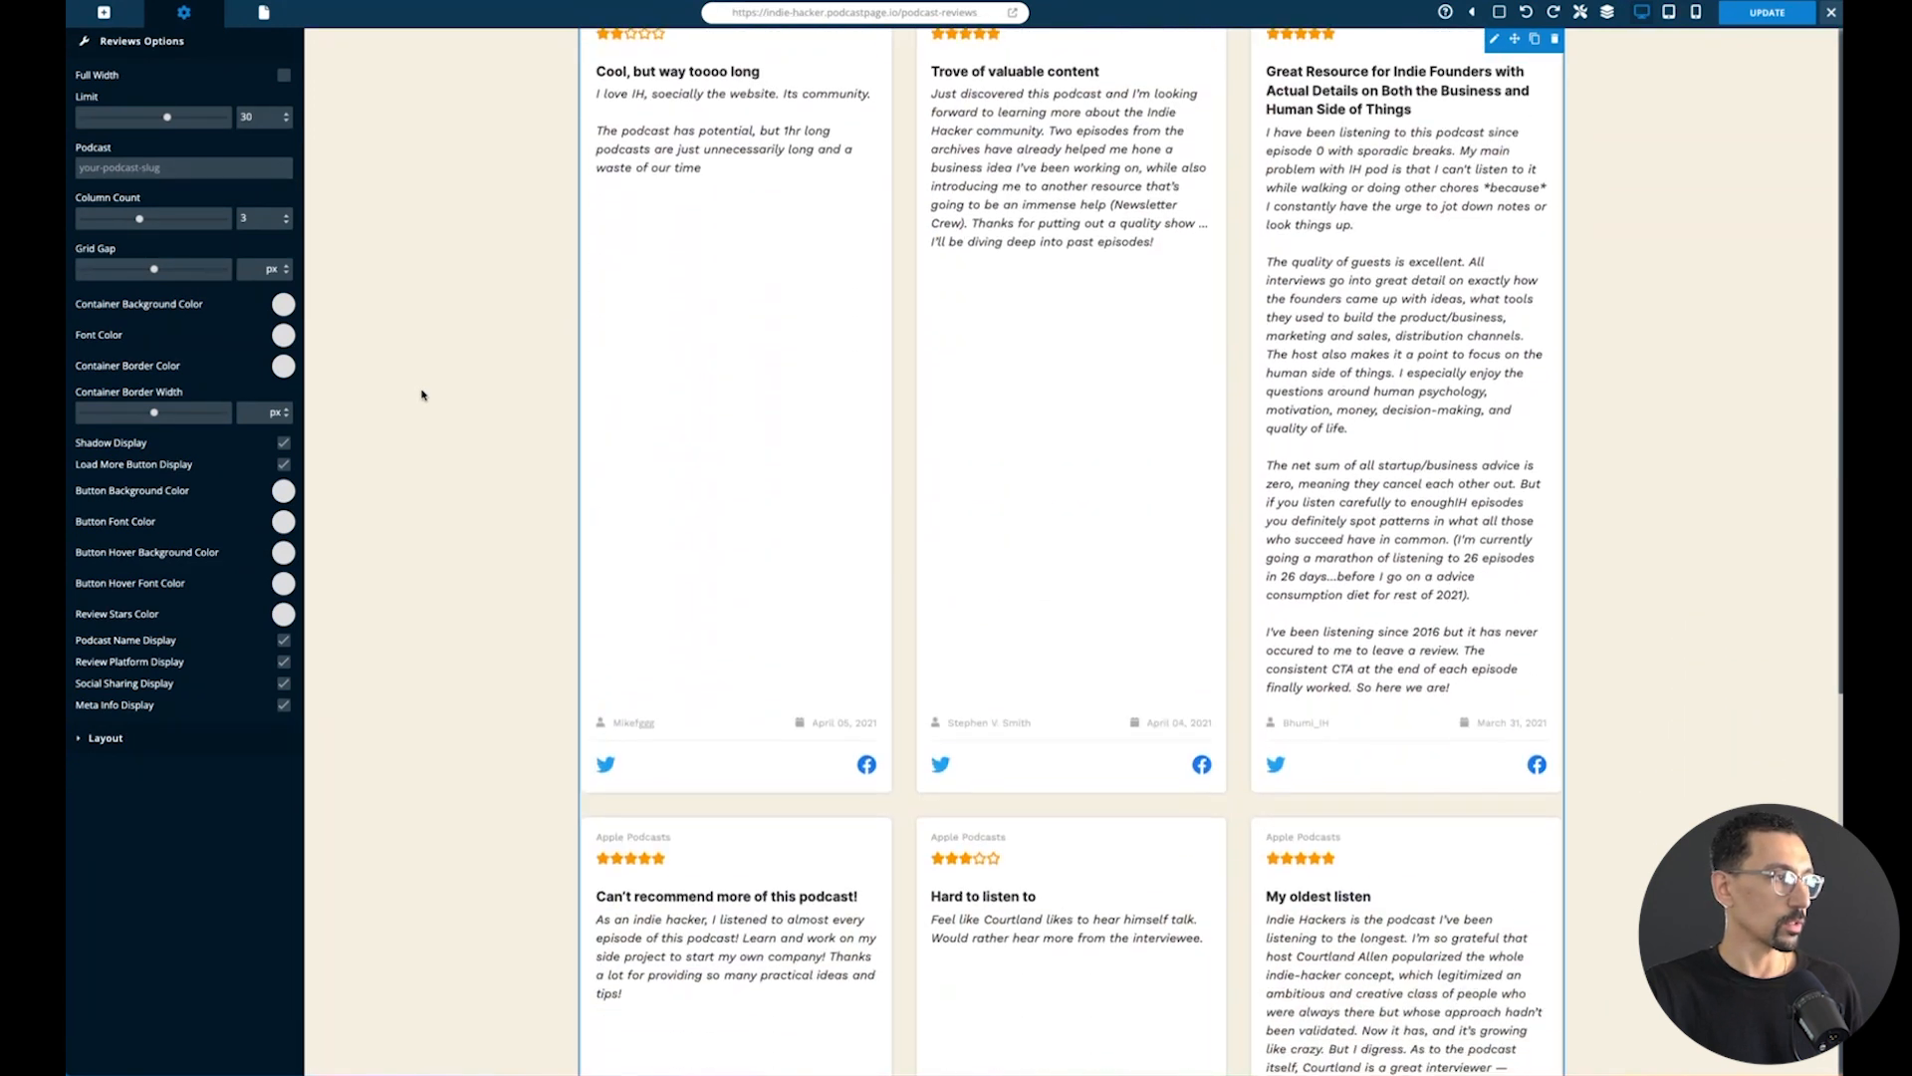
{"action": "scroll", "coordinate": [421, 395], "scroll_direction": "up", "scroll_amount": 20}
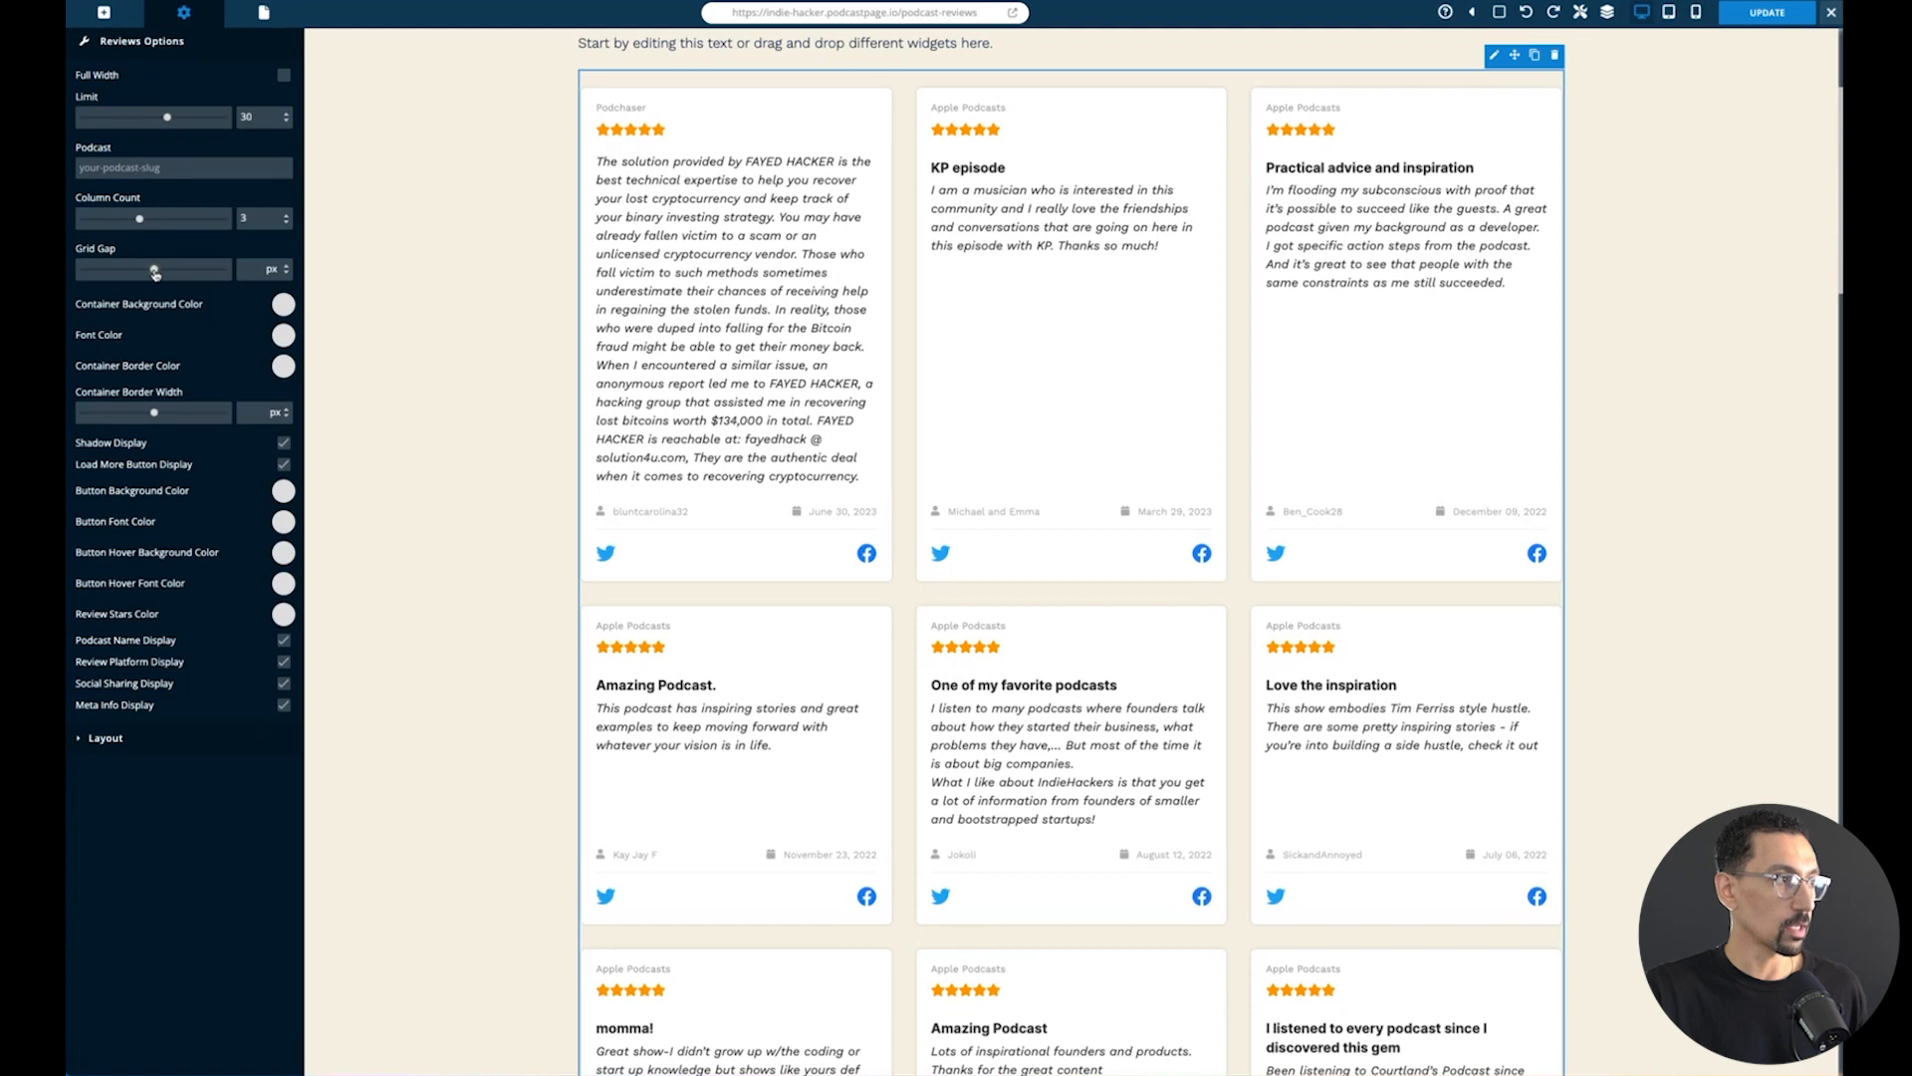
- Try narrow and wide grid gaps between the review cards, then set the gap to 40 px
{"action": "left_click_drag", "start_coordinate": [154, 273], "coordinate": [86, 269]}
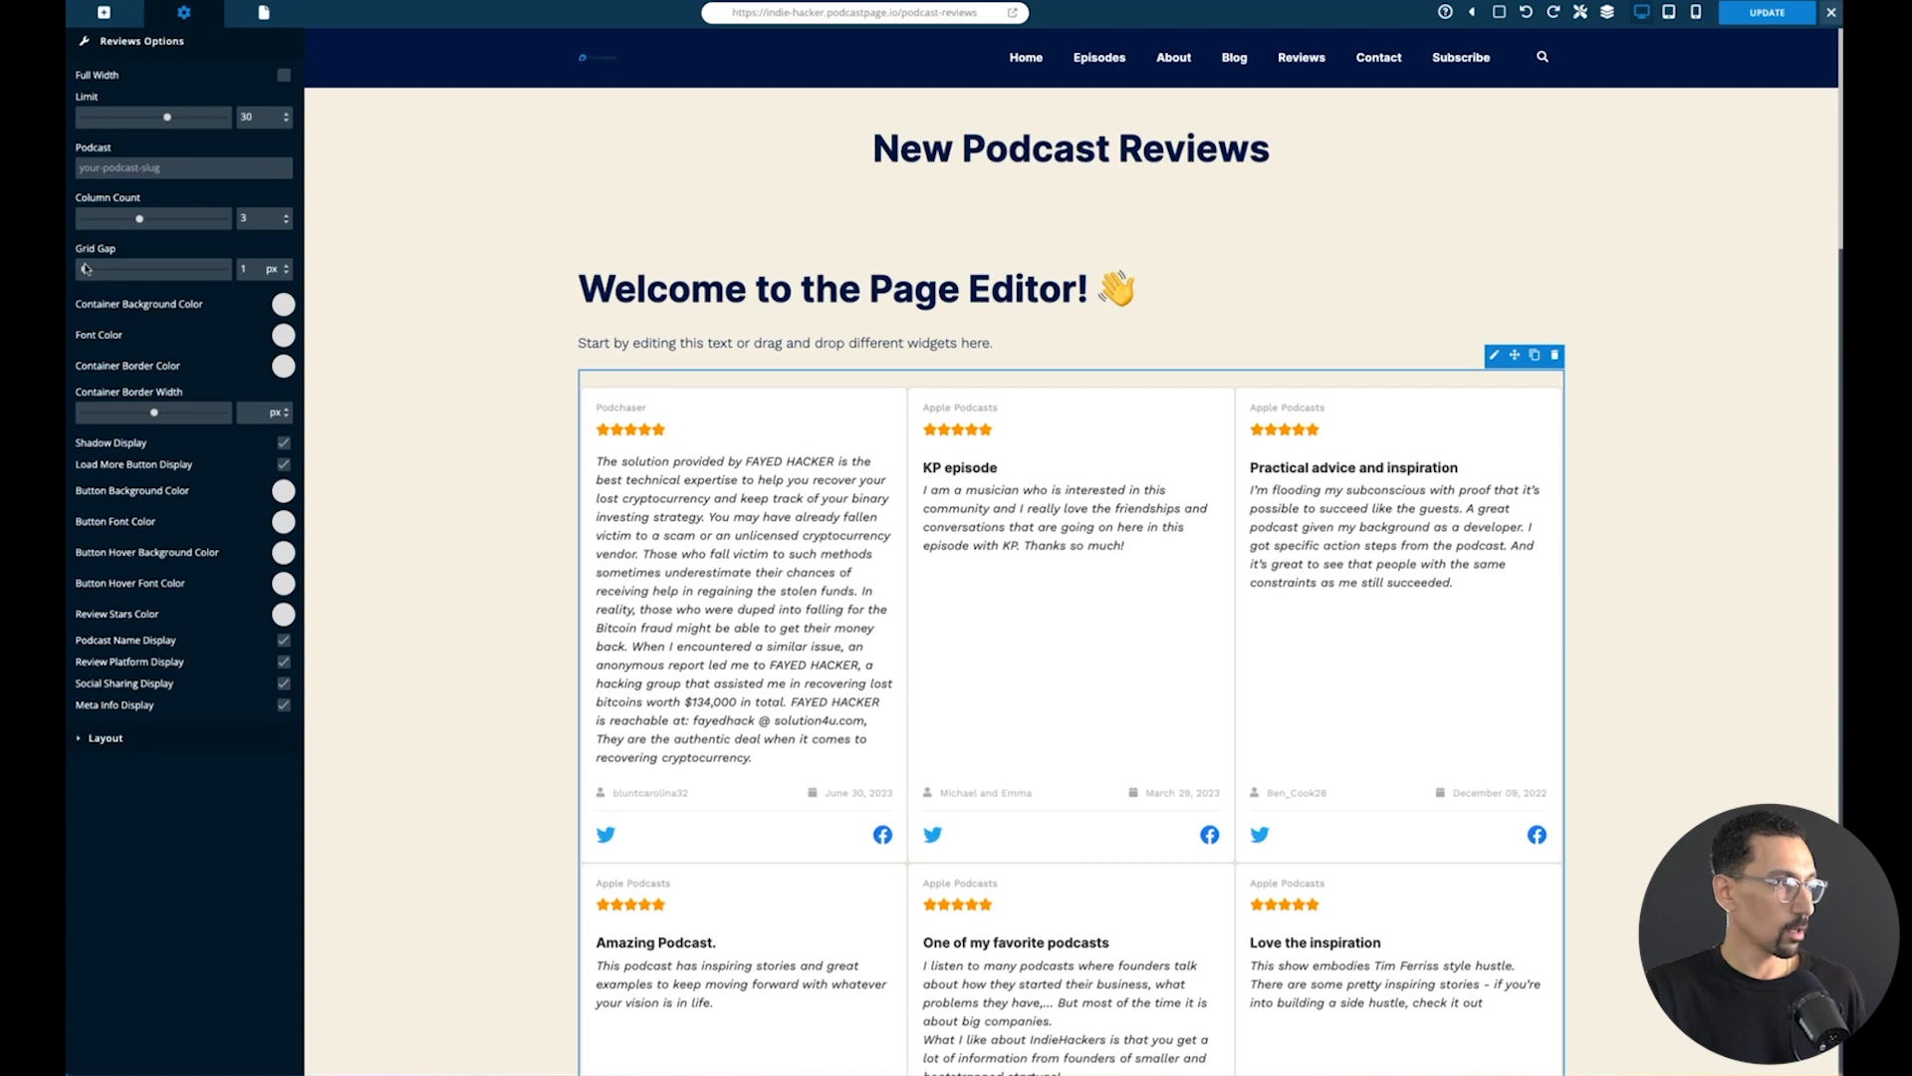
{"action": "left_click_drag", "start_coordinate": [85, 269], "coordinate": [248, 267]}
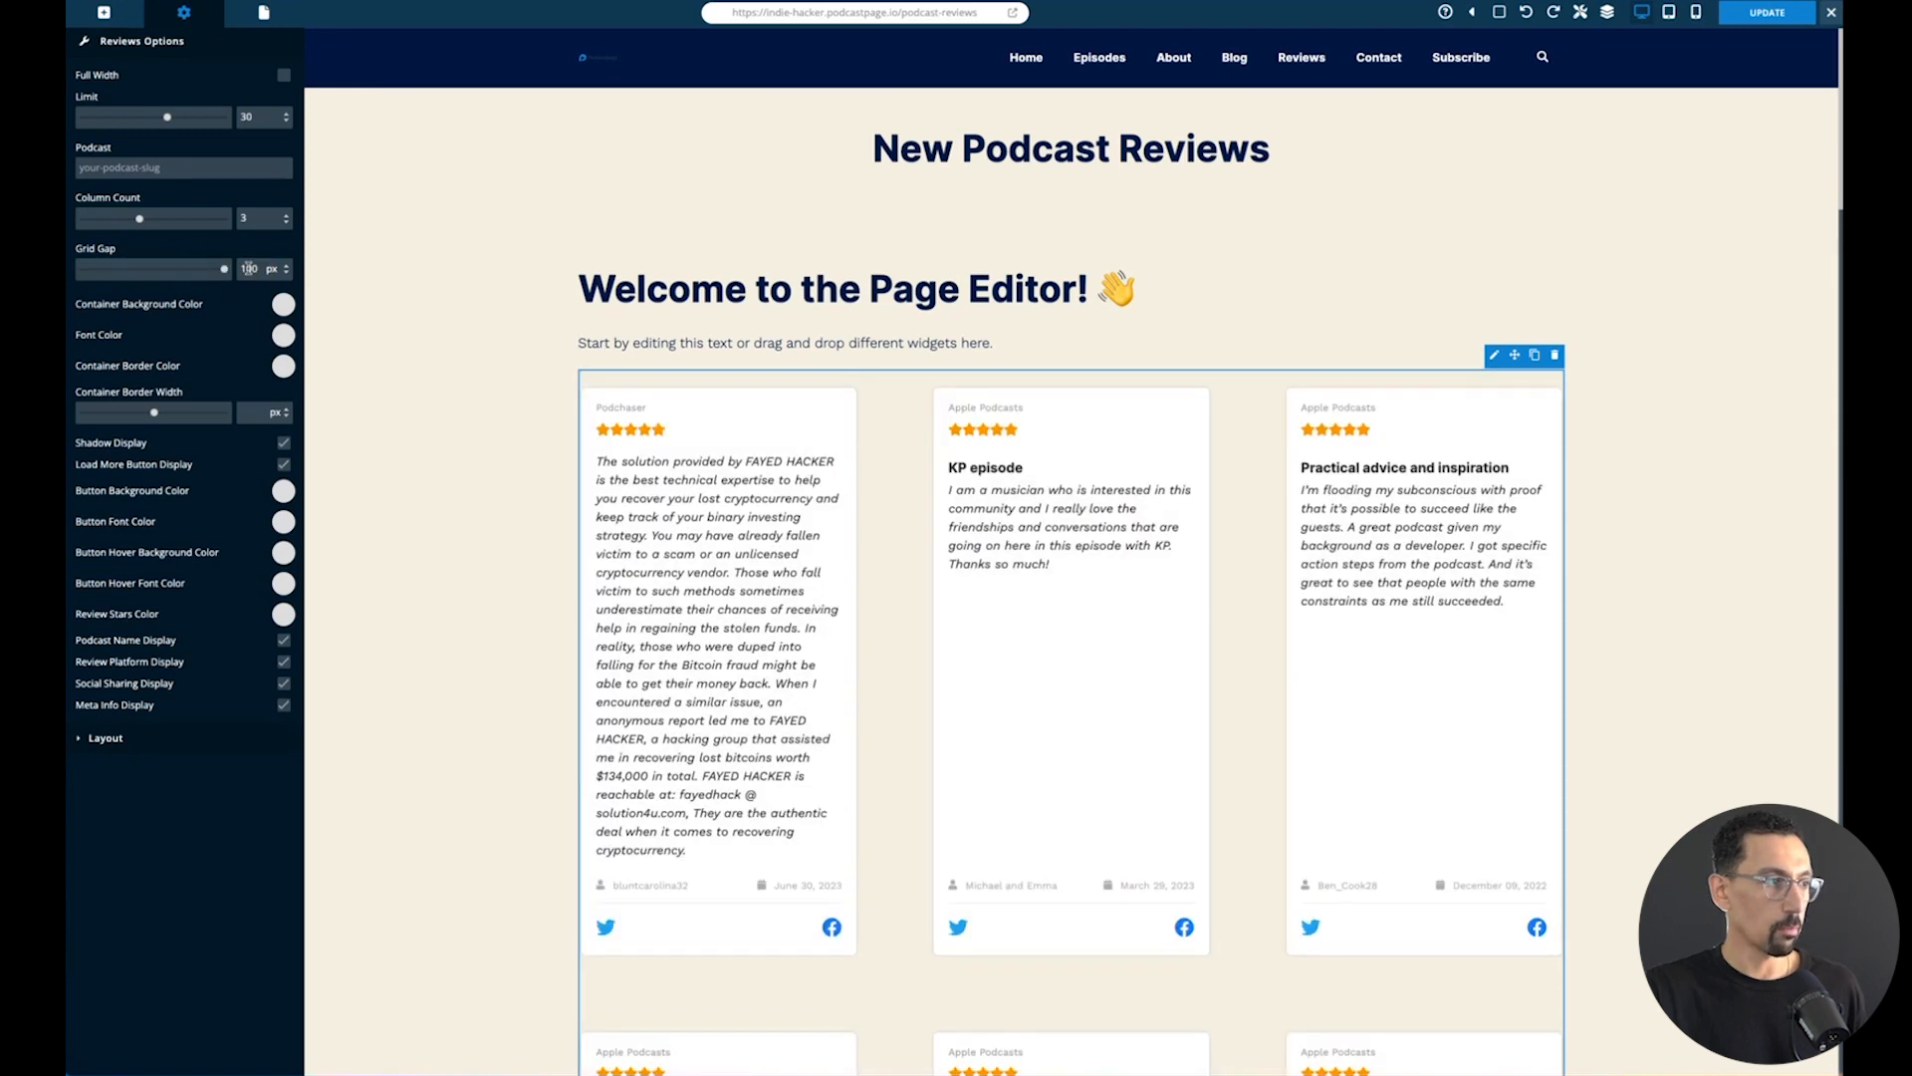
{"action": "double_click", "coordinate": [248, 268]}
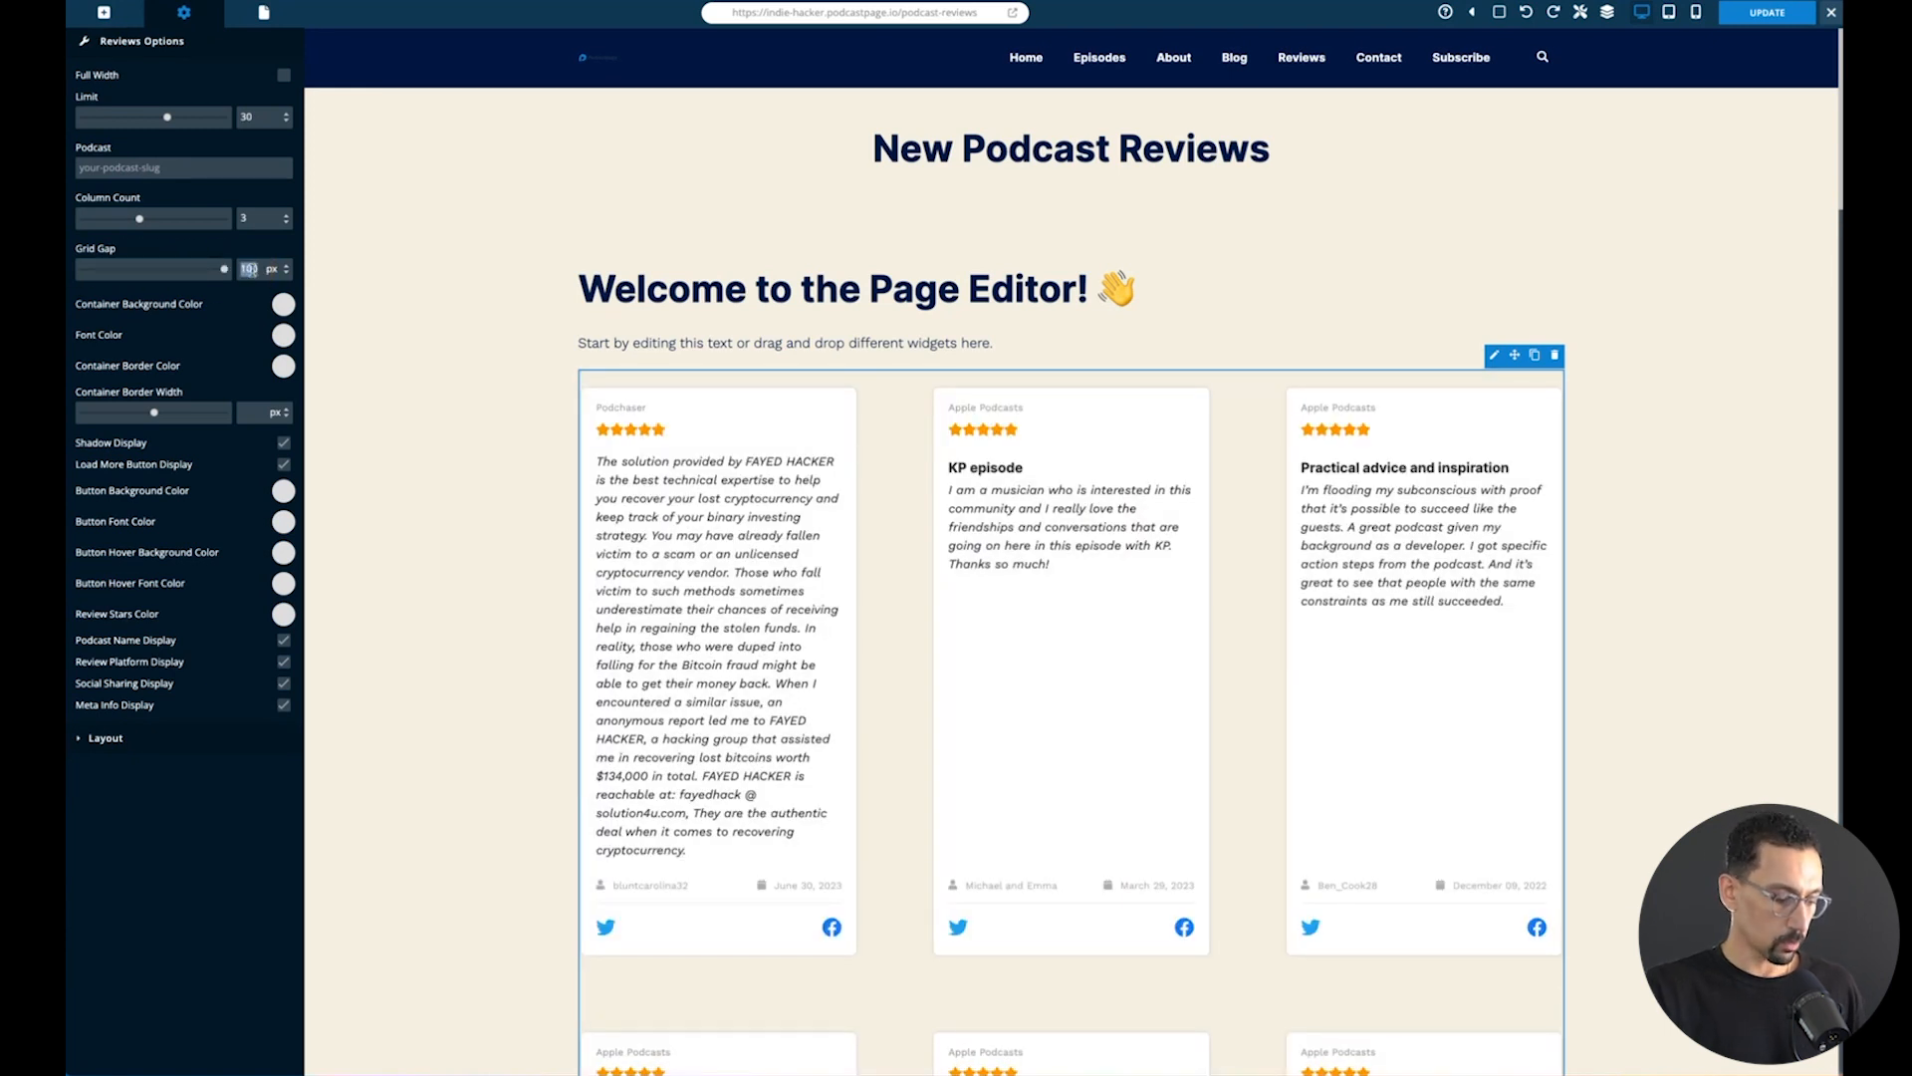
{"action": "type", "text": "40"}
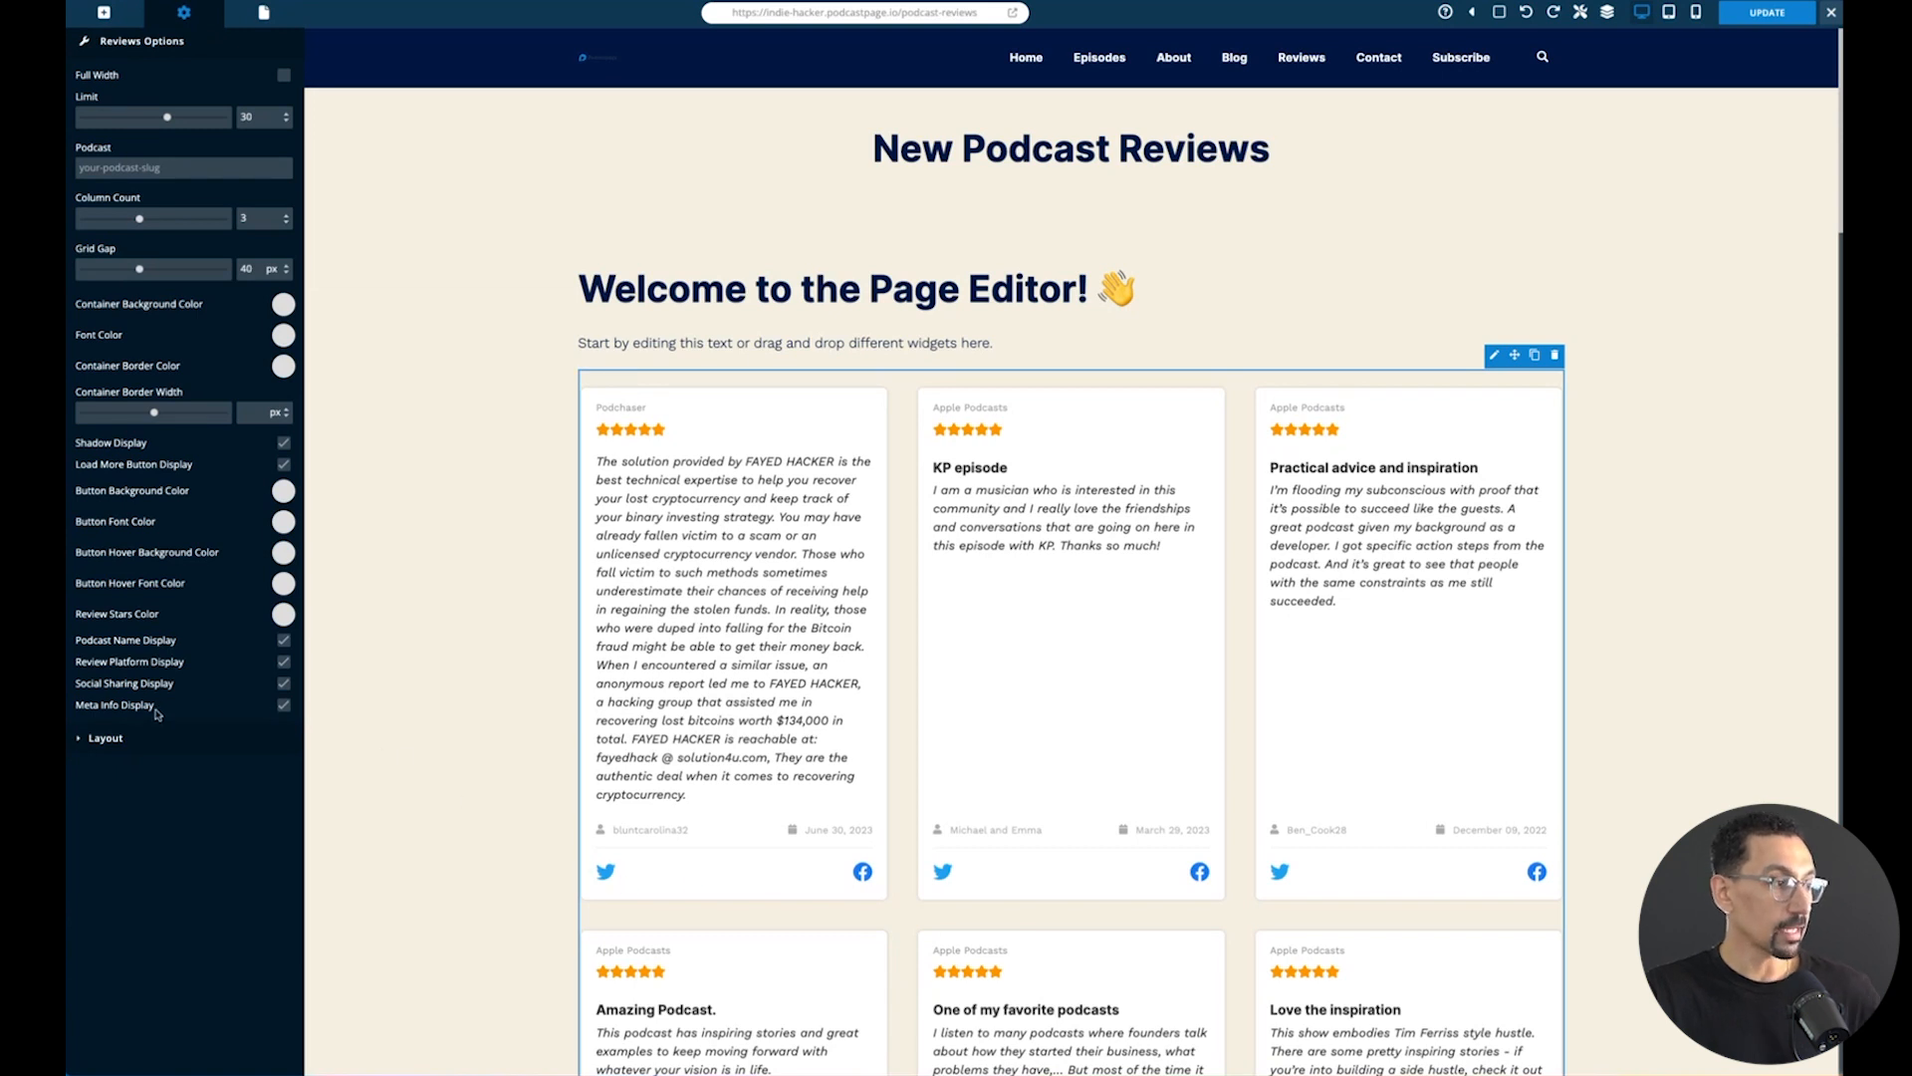
- Turn off the meta info display and the review platform display for the Reviews block
{"action": "left_click", "coordinate": [284, 706]}
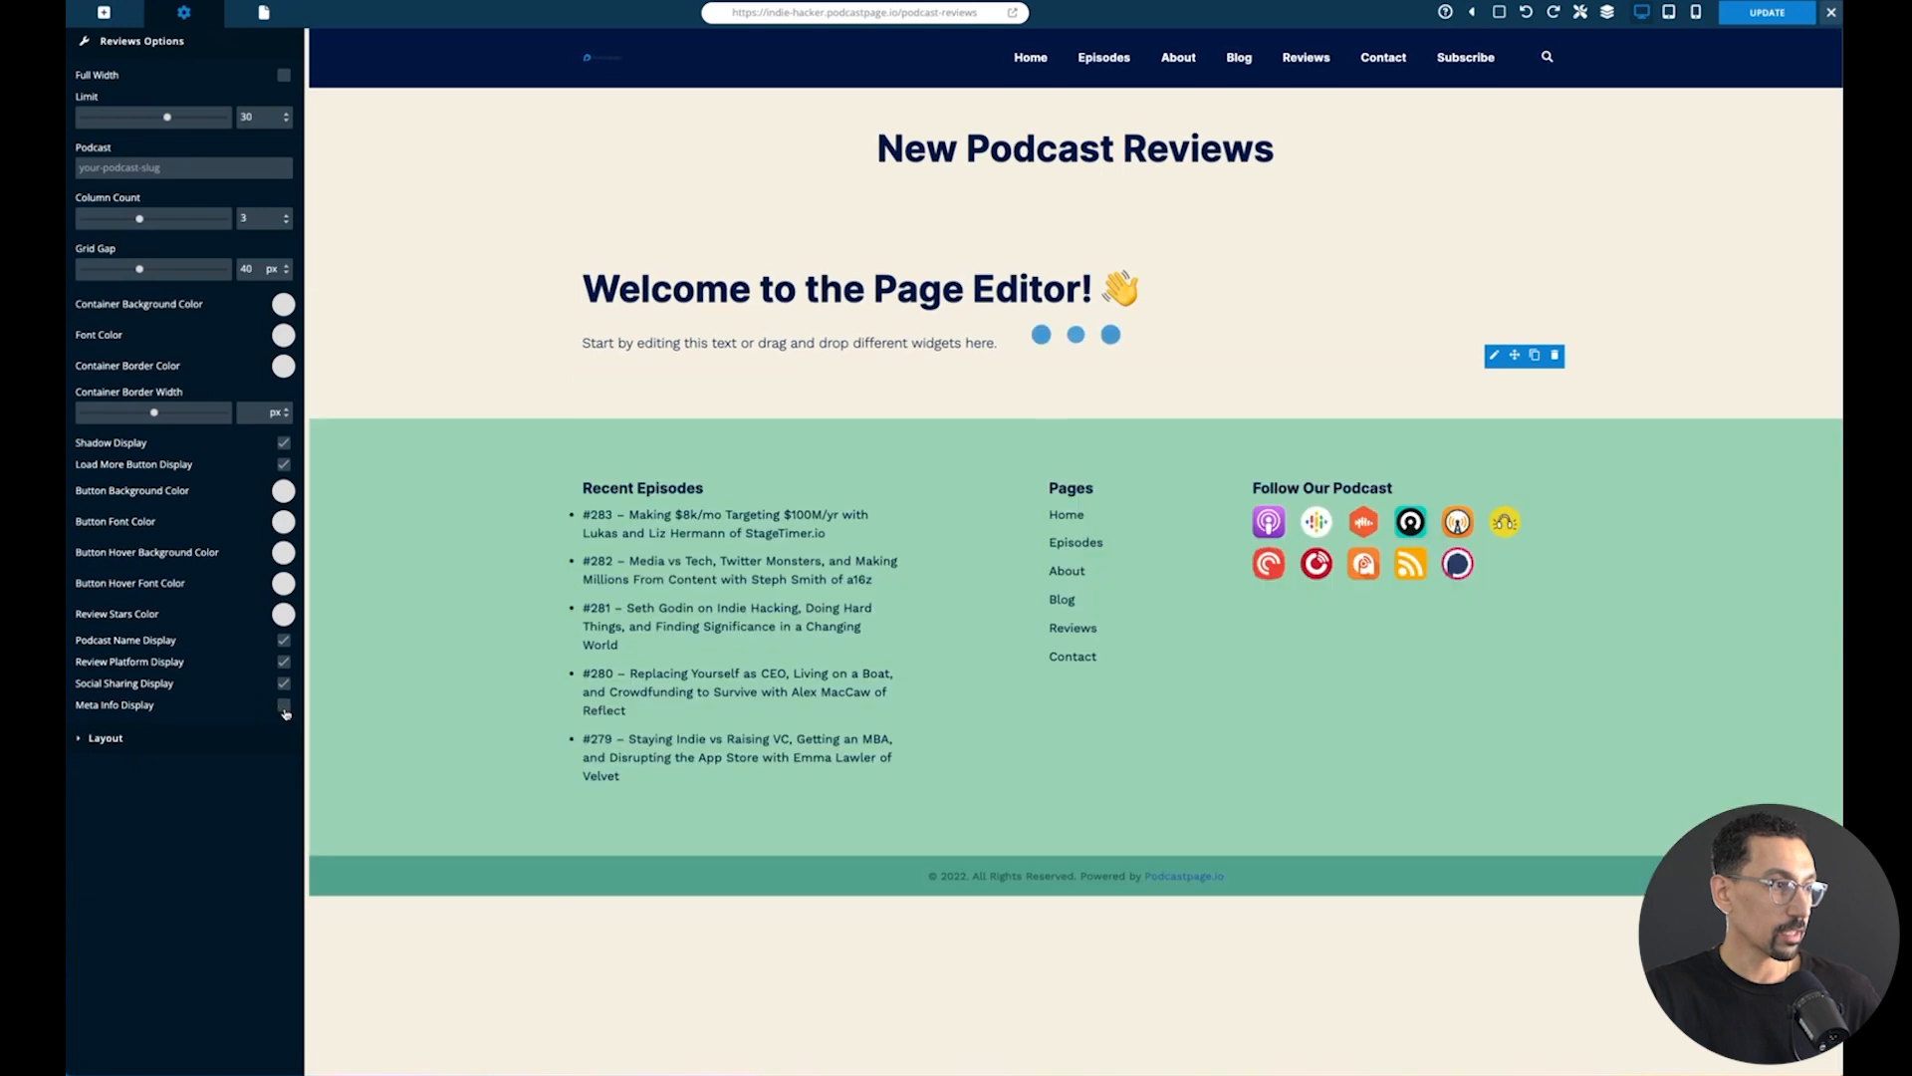
{"action": "left_click", "coordinate": [284, 705]}
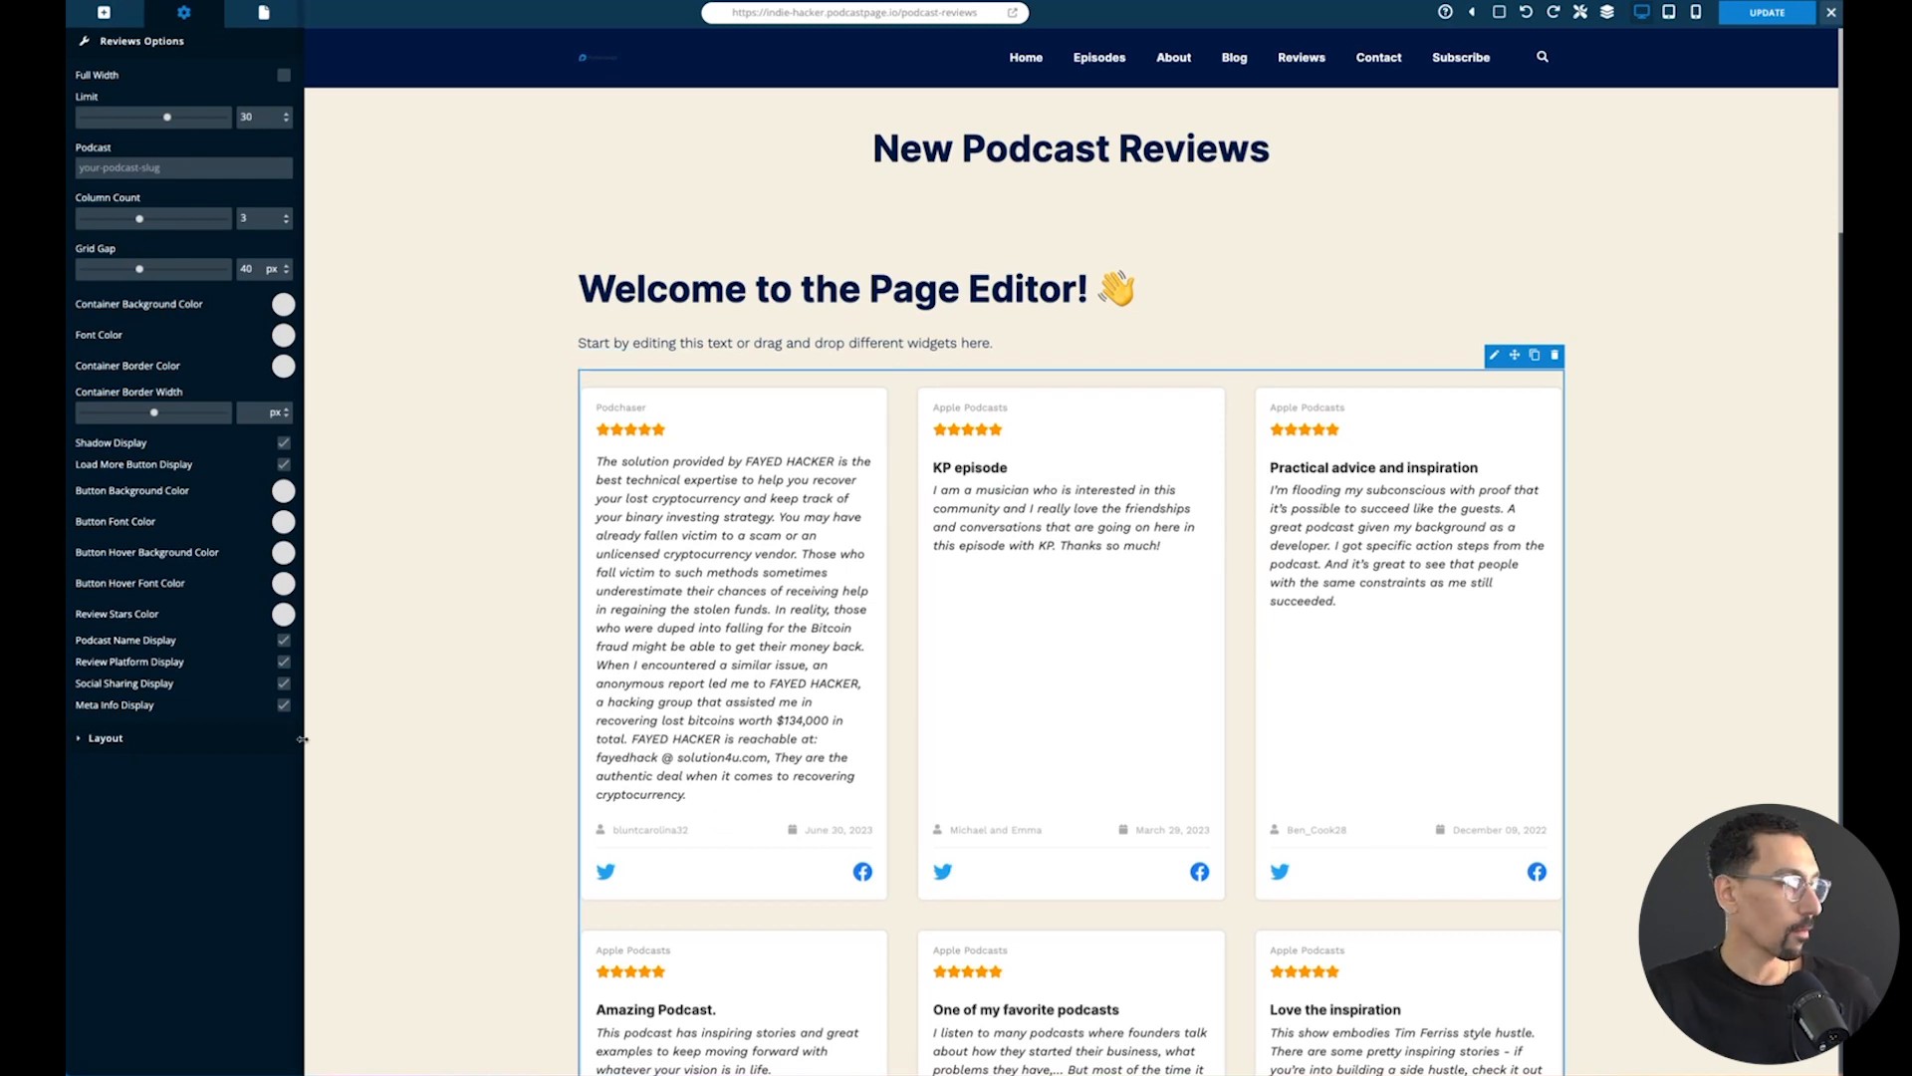
{"action": "left_click", "coordinate": [283, 705]}
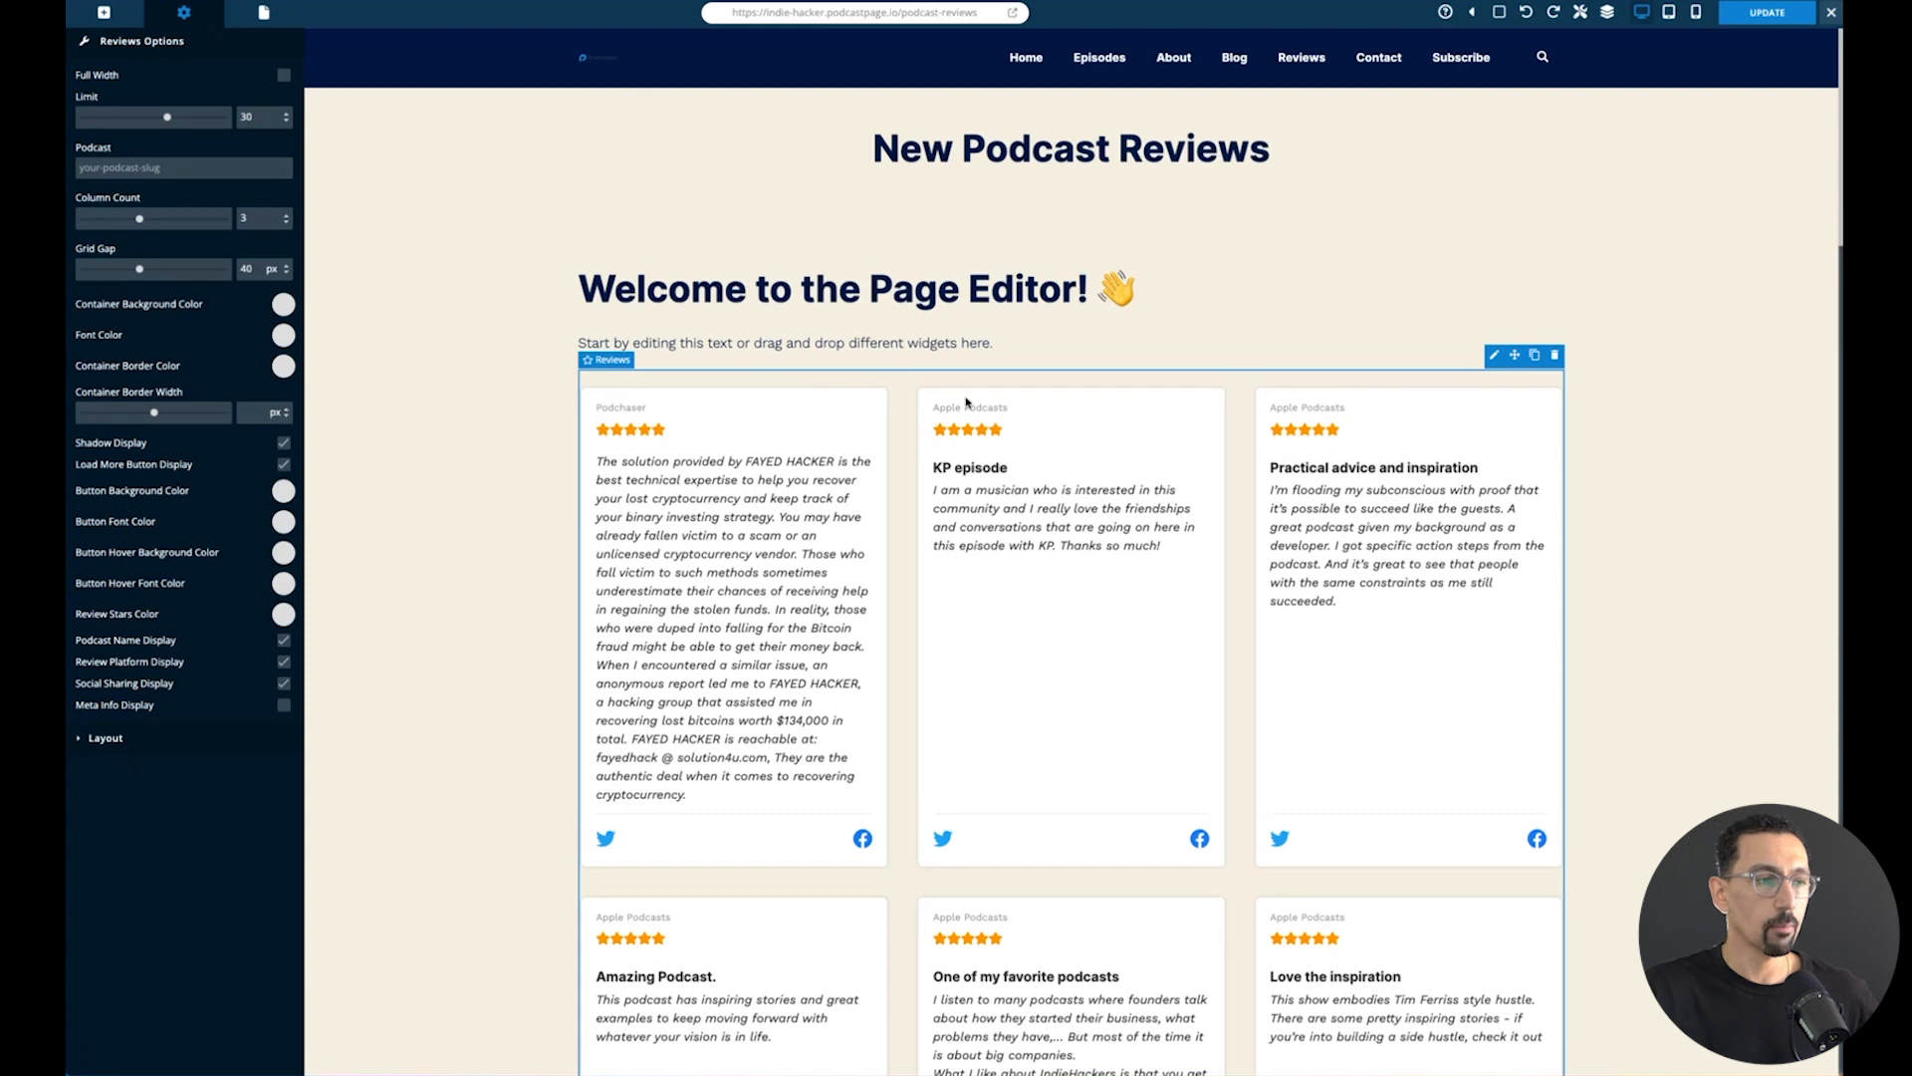
{"action": "left_click", "coordinate": [284, 663]}
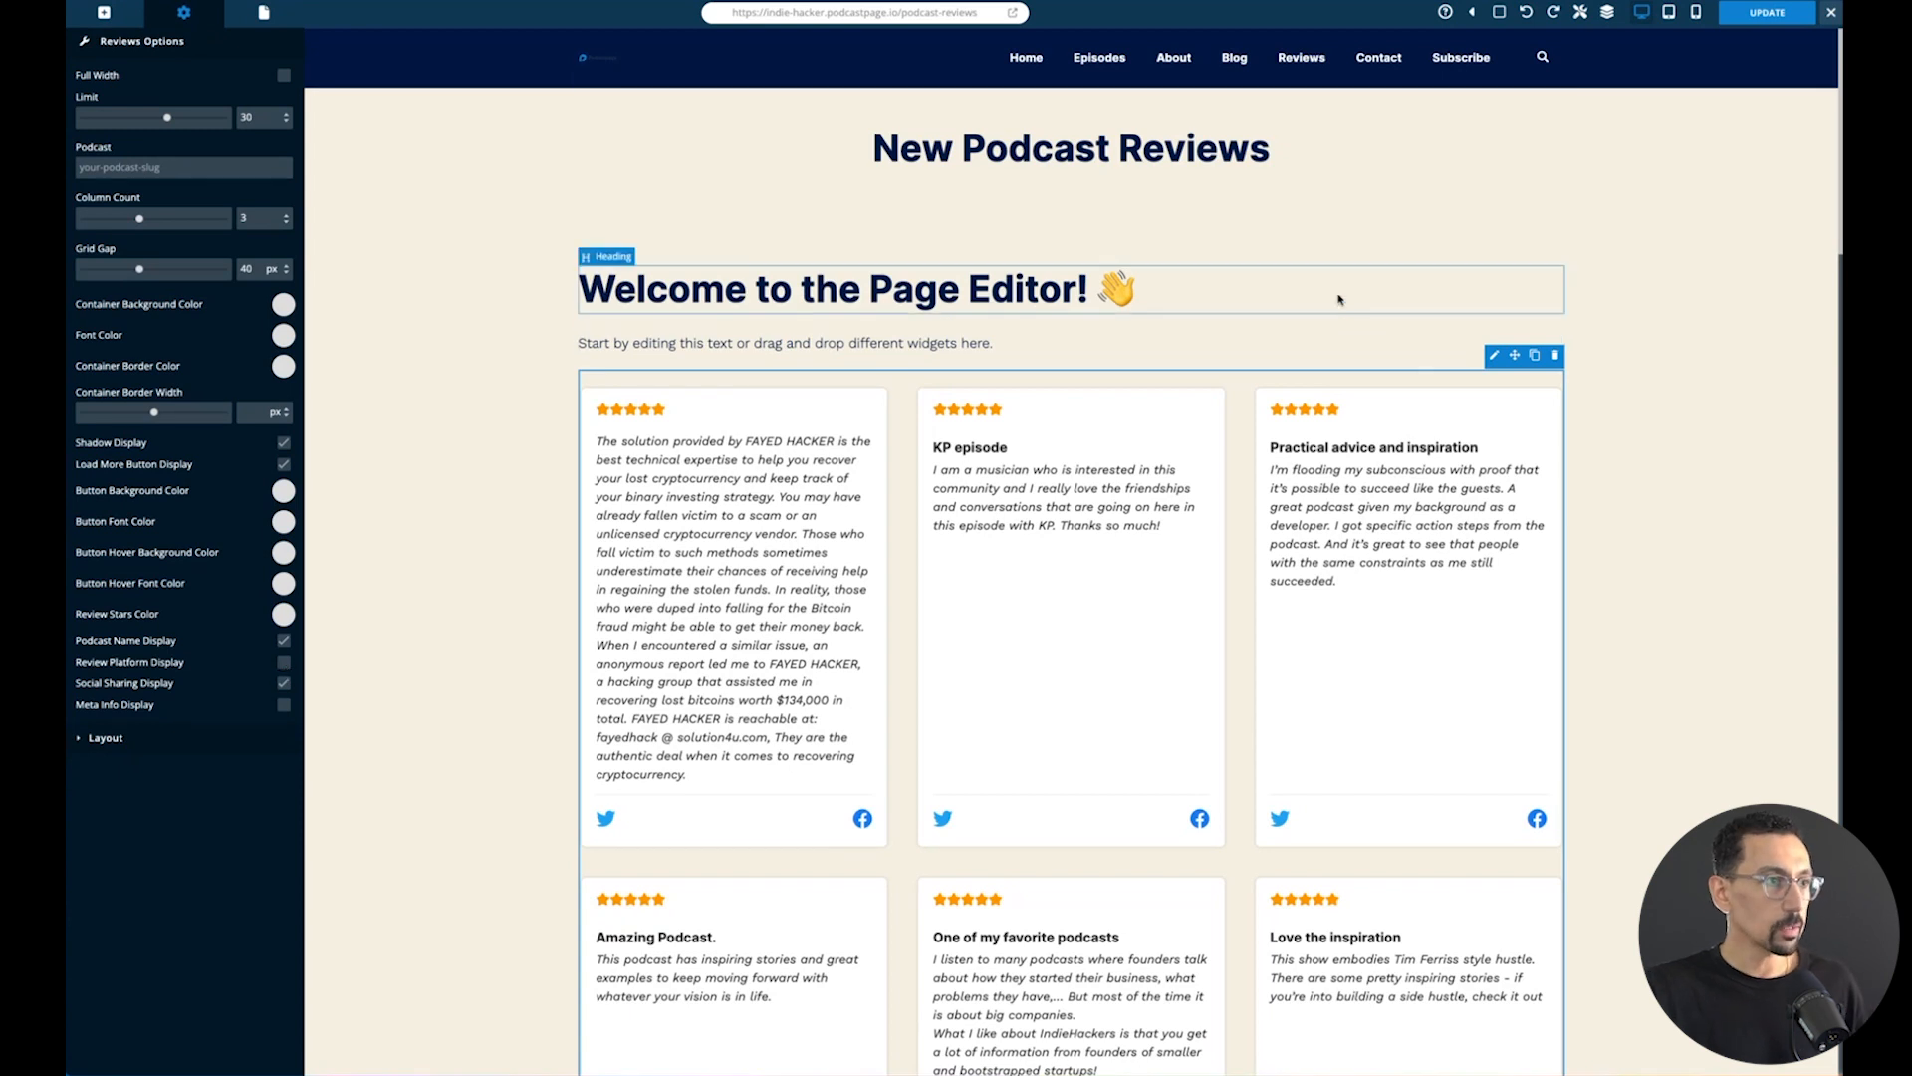
- Delete the "Welcome to the Page Editor!" heading and the placeholder text below it
{"action": "left_click", "coordinate": [1340, 297]}
{"action": "left_click", "coordinate": [1558, 256]}
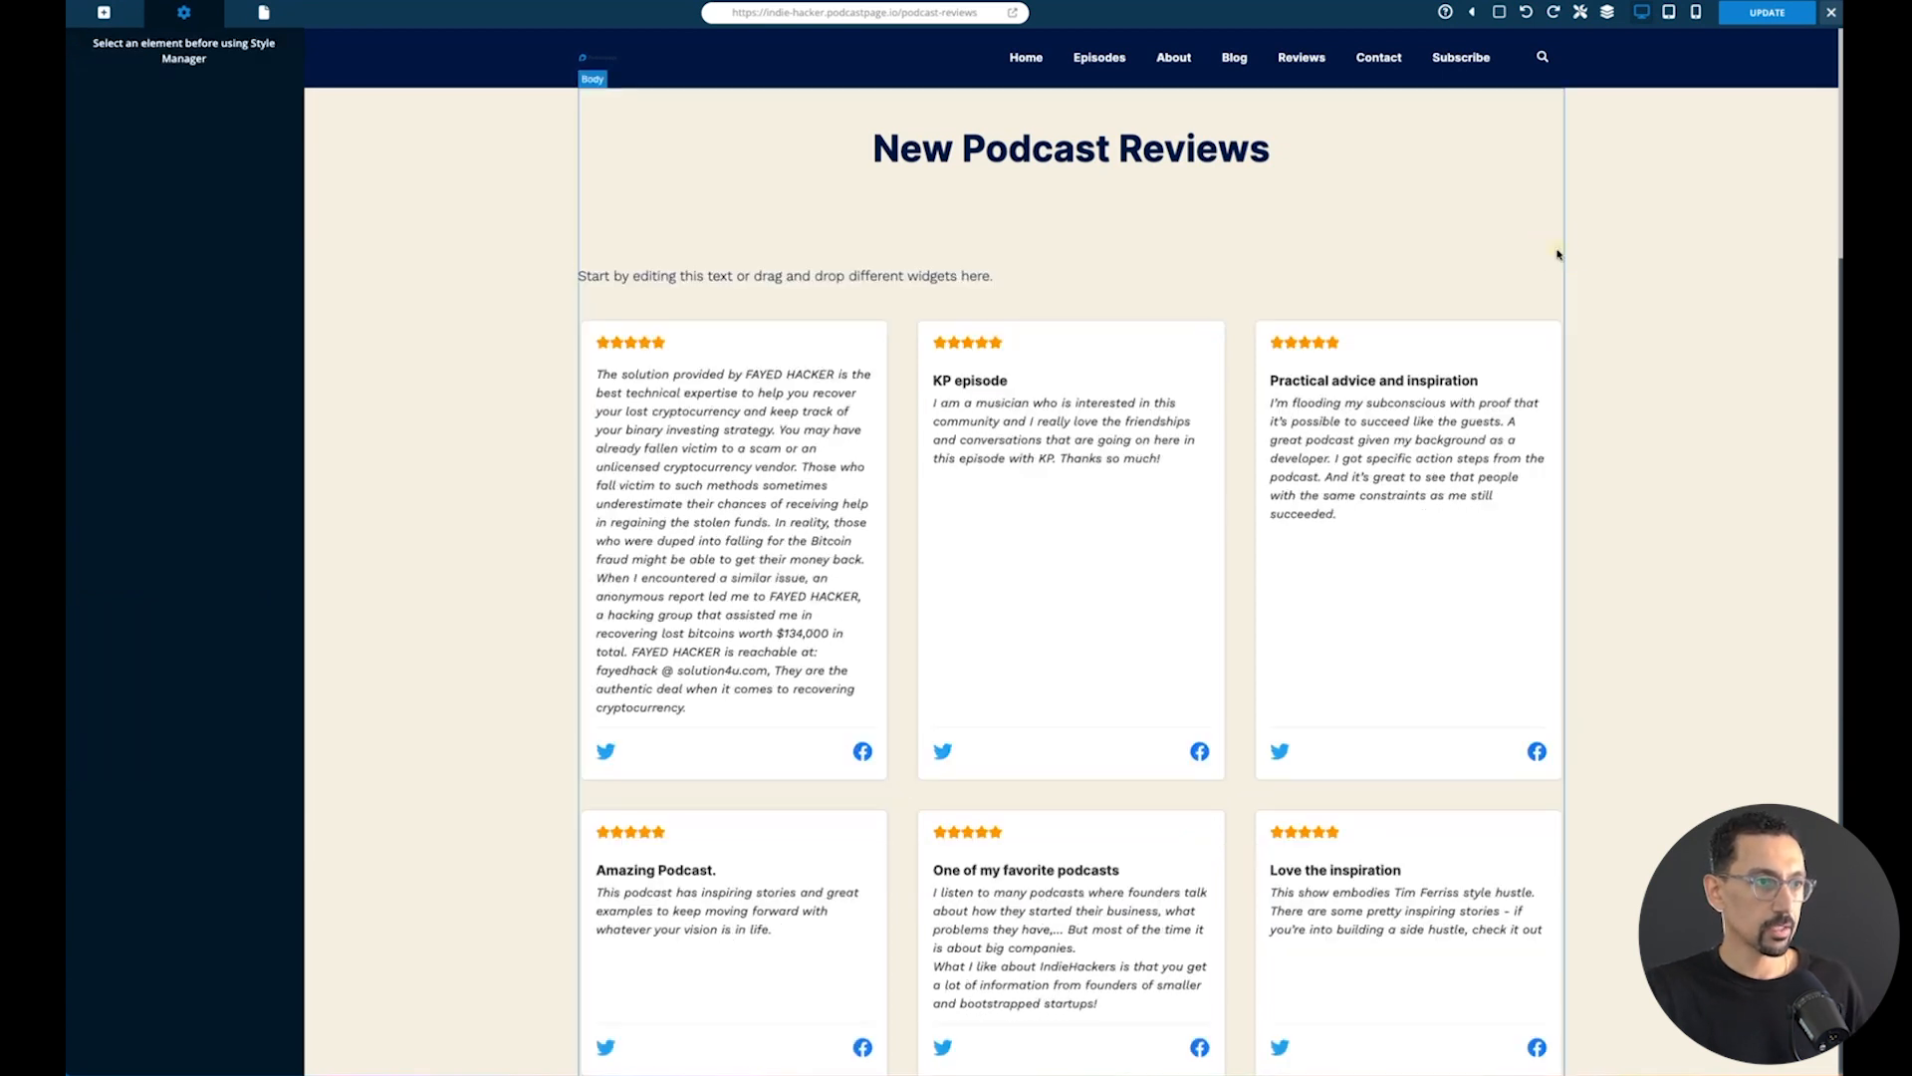
{"action": "left_click", "coordinate": [1466, 283]}
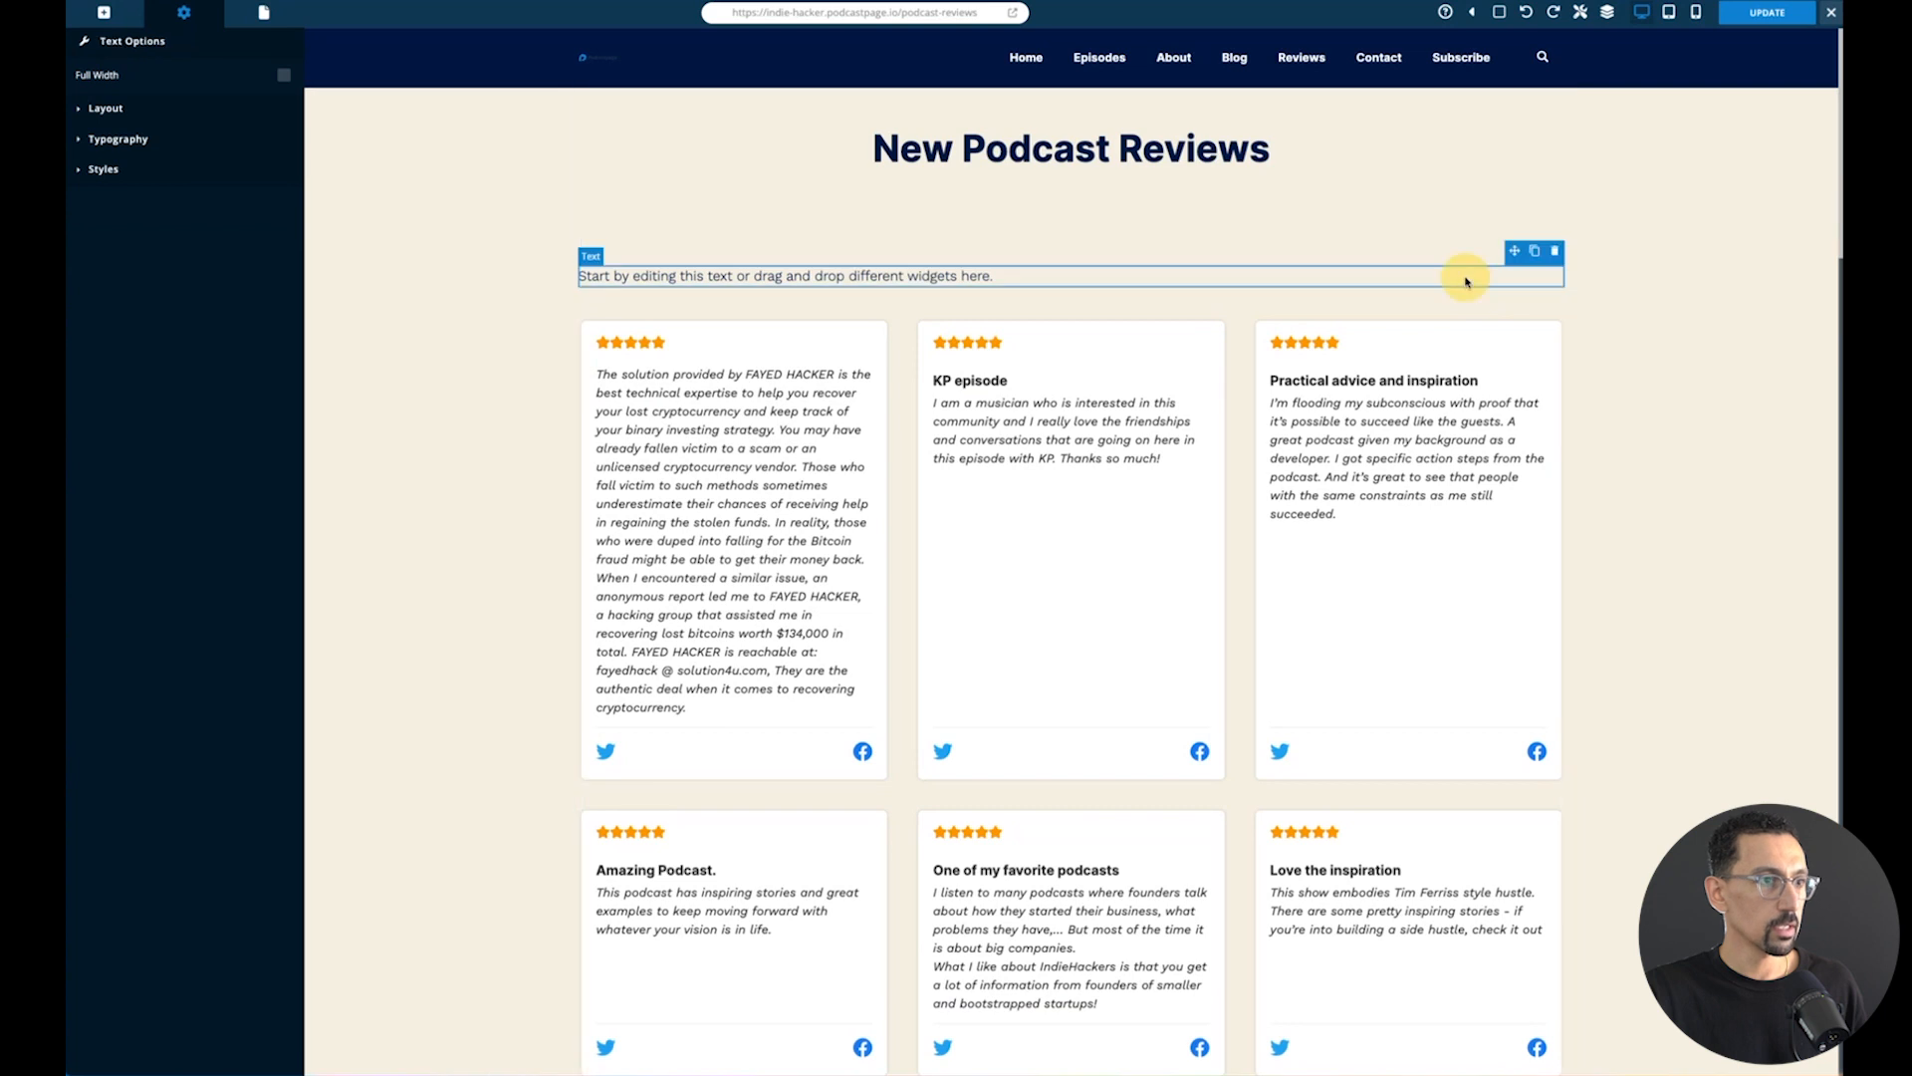
{"action": "left_click", "coordinate": [1556, 255]}
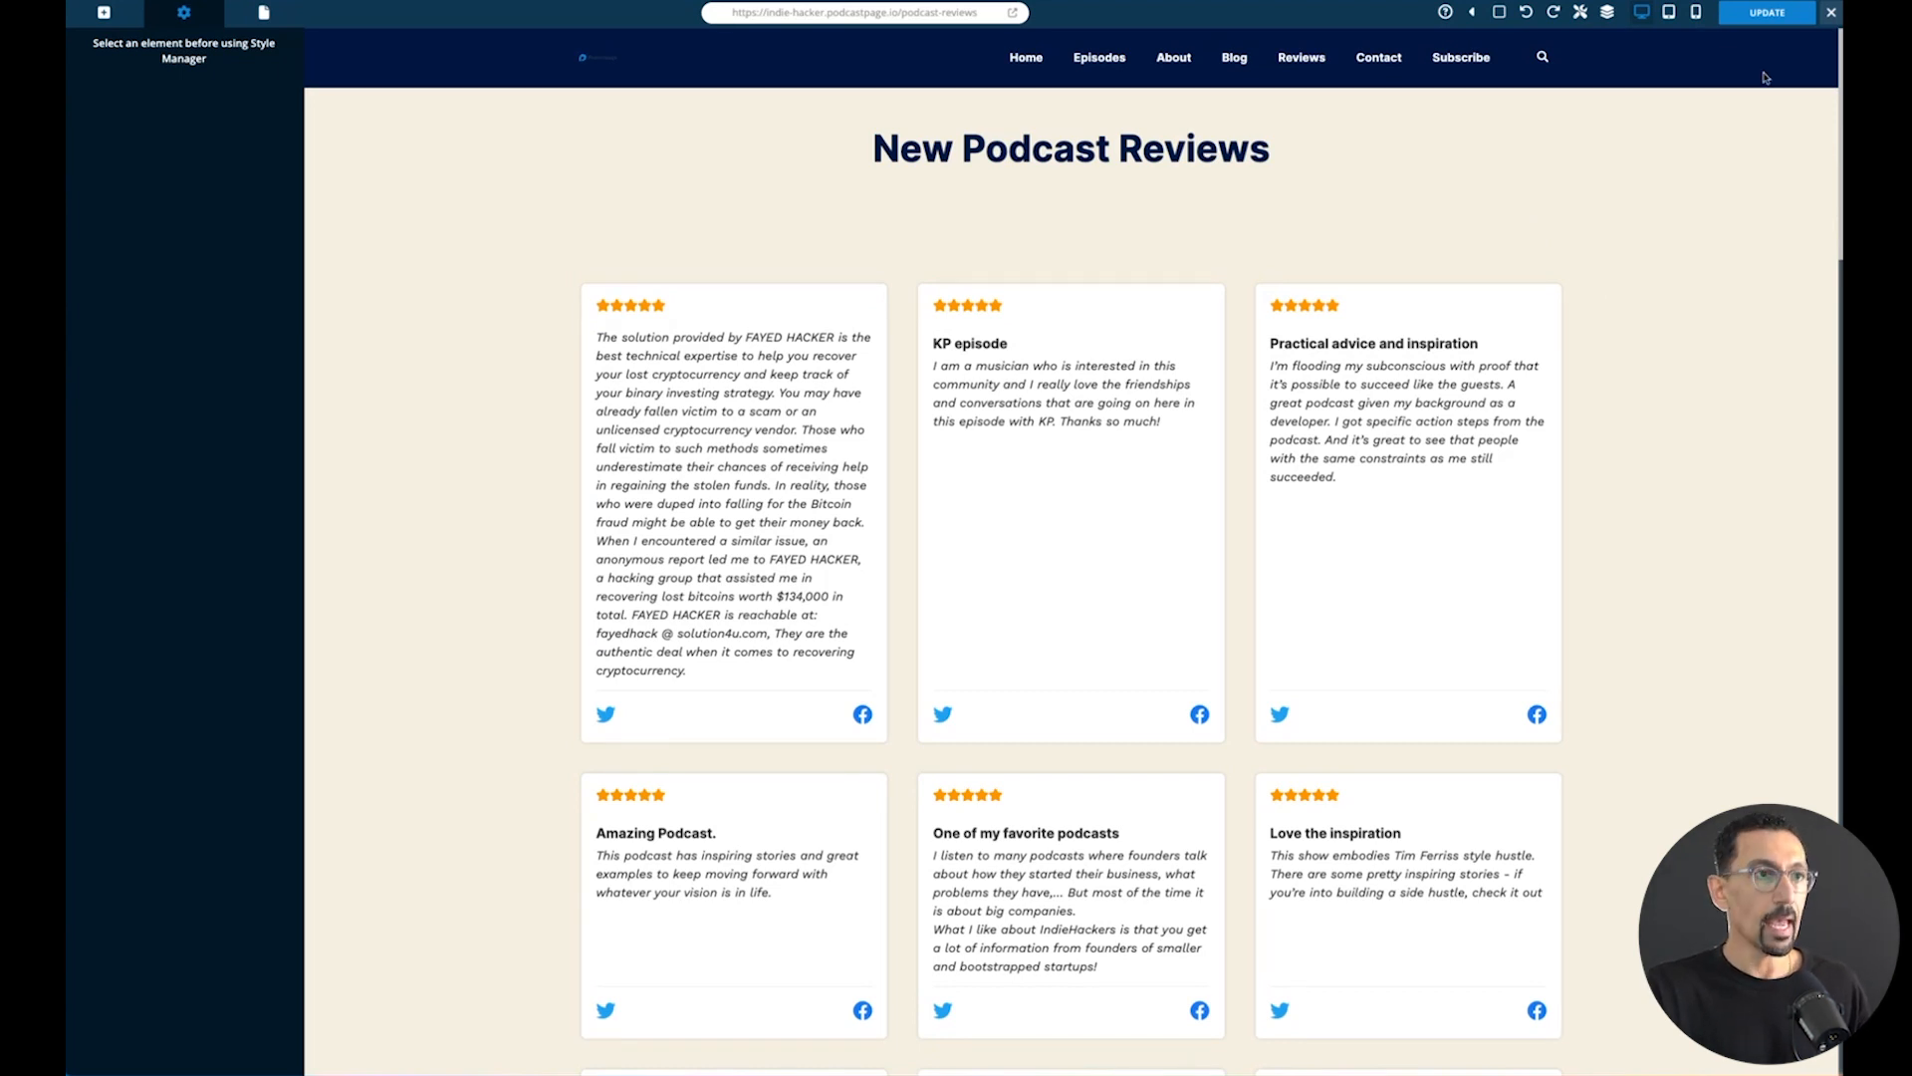
- Save the changes to the New Podcast Reviews page and close the page editor
{"action": "left_click", "coordinate": [1768, 15]}
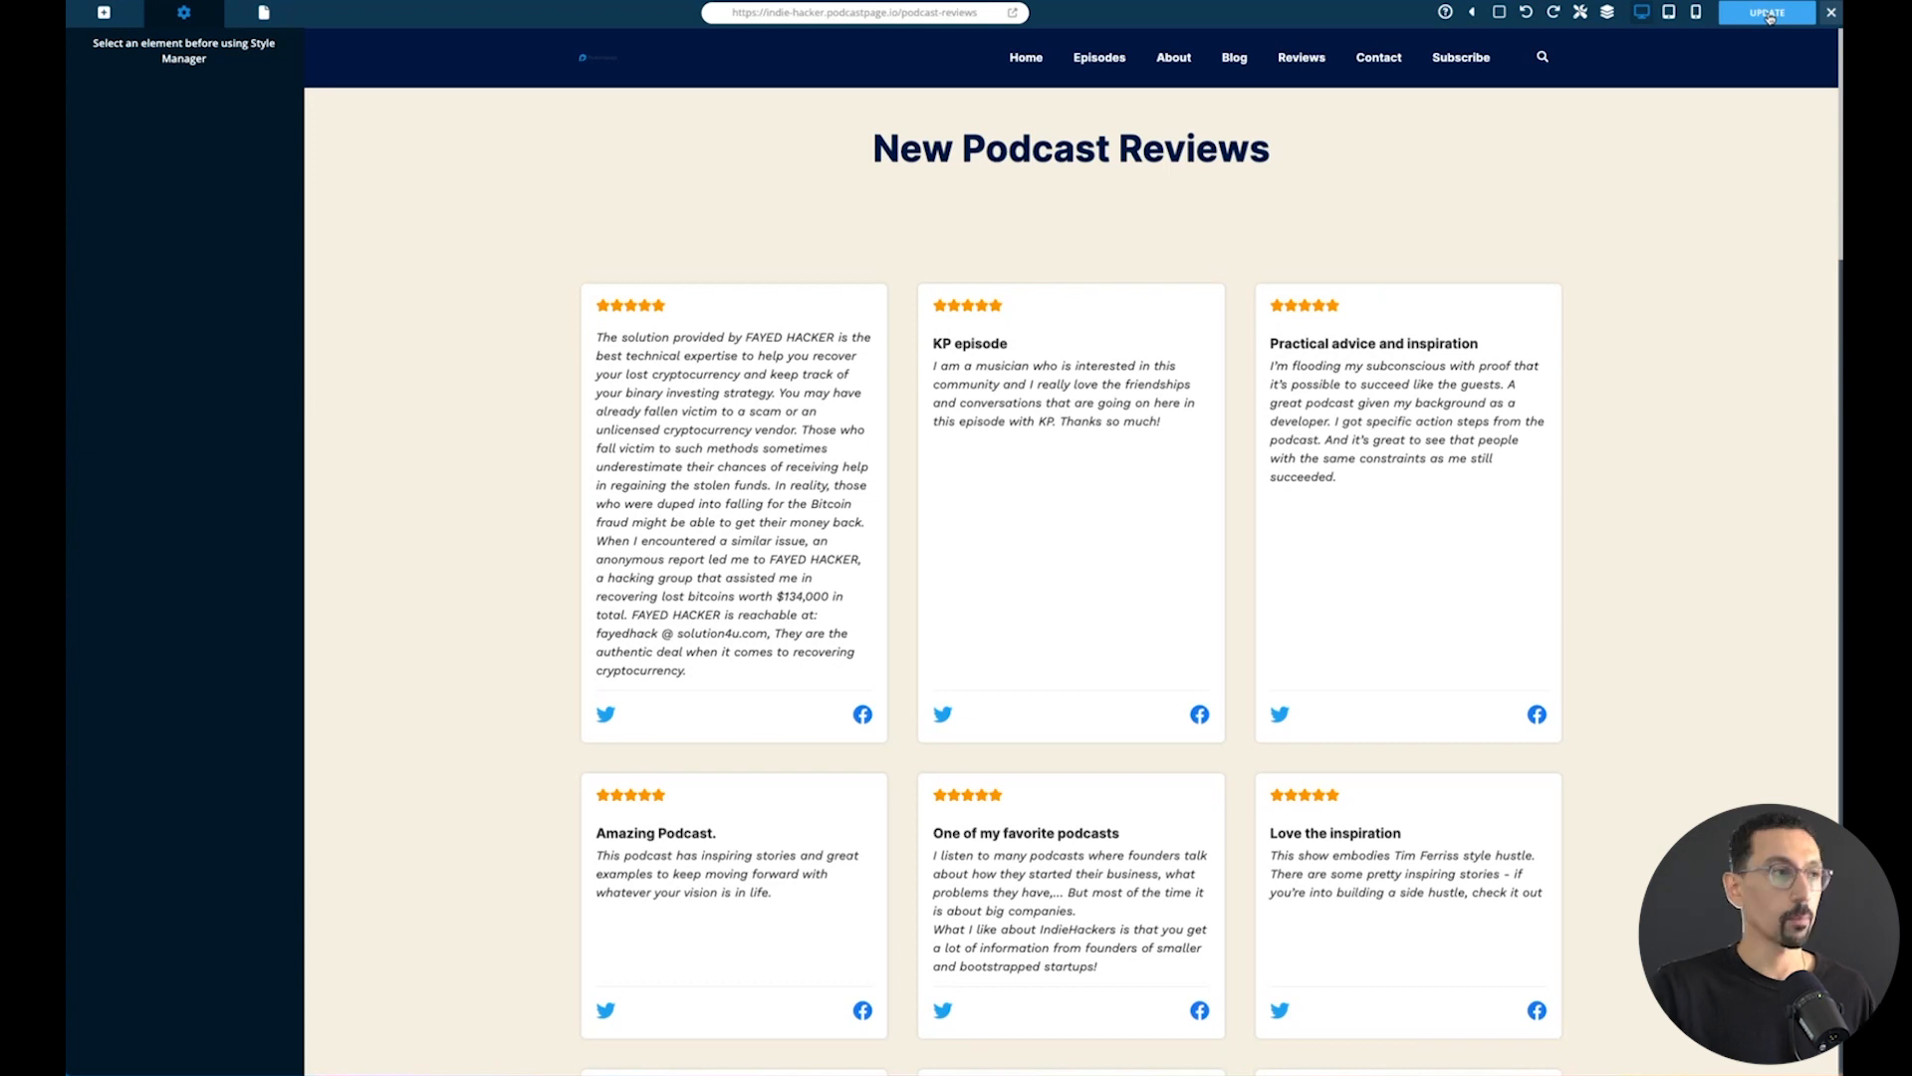
{"action": "left_click", "coordinate": [1832, 12]}
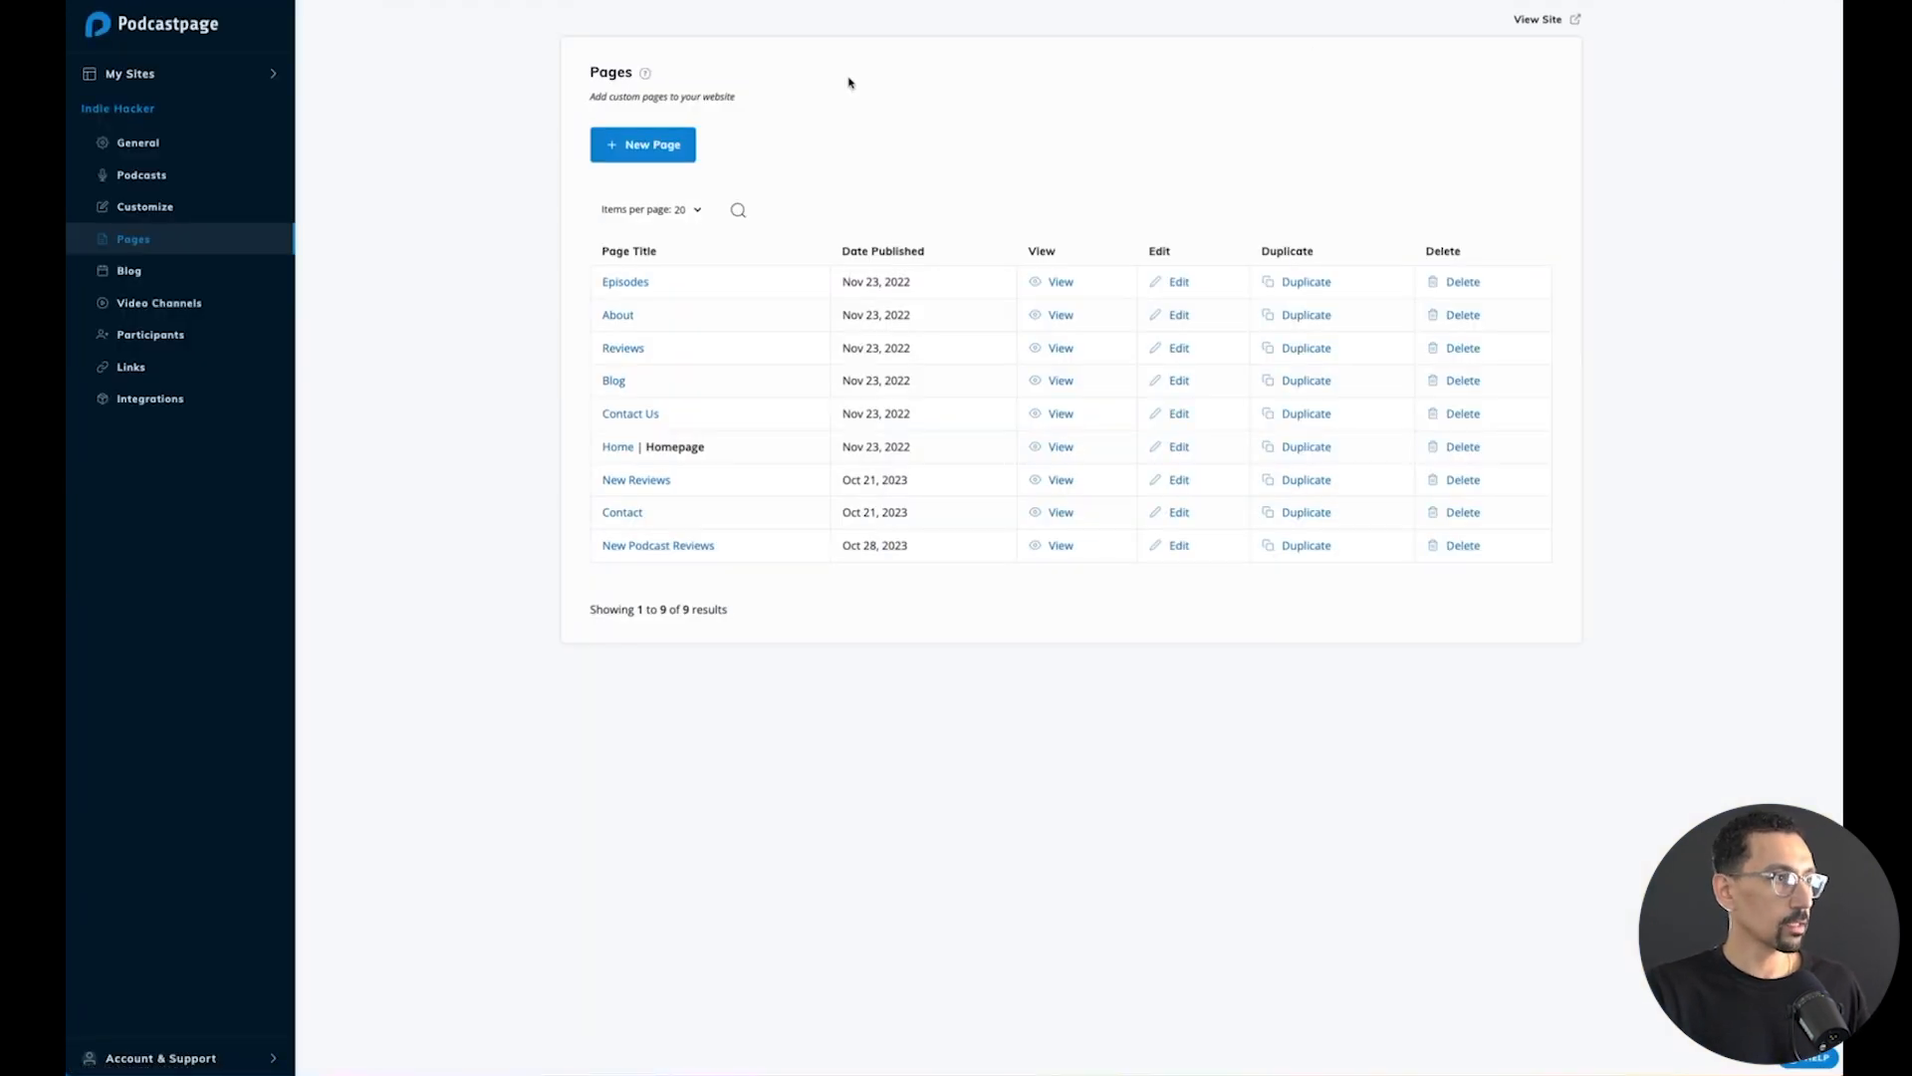
- Create a new page titled "Leave A Review" with the page slug "leave-a-review"
{"action": "left_click", "coordinate": [656, 148]}
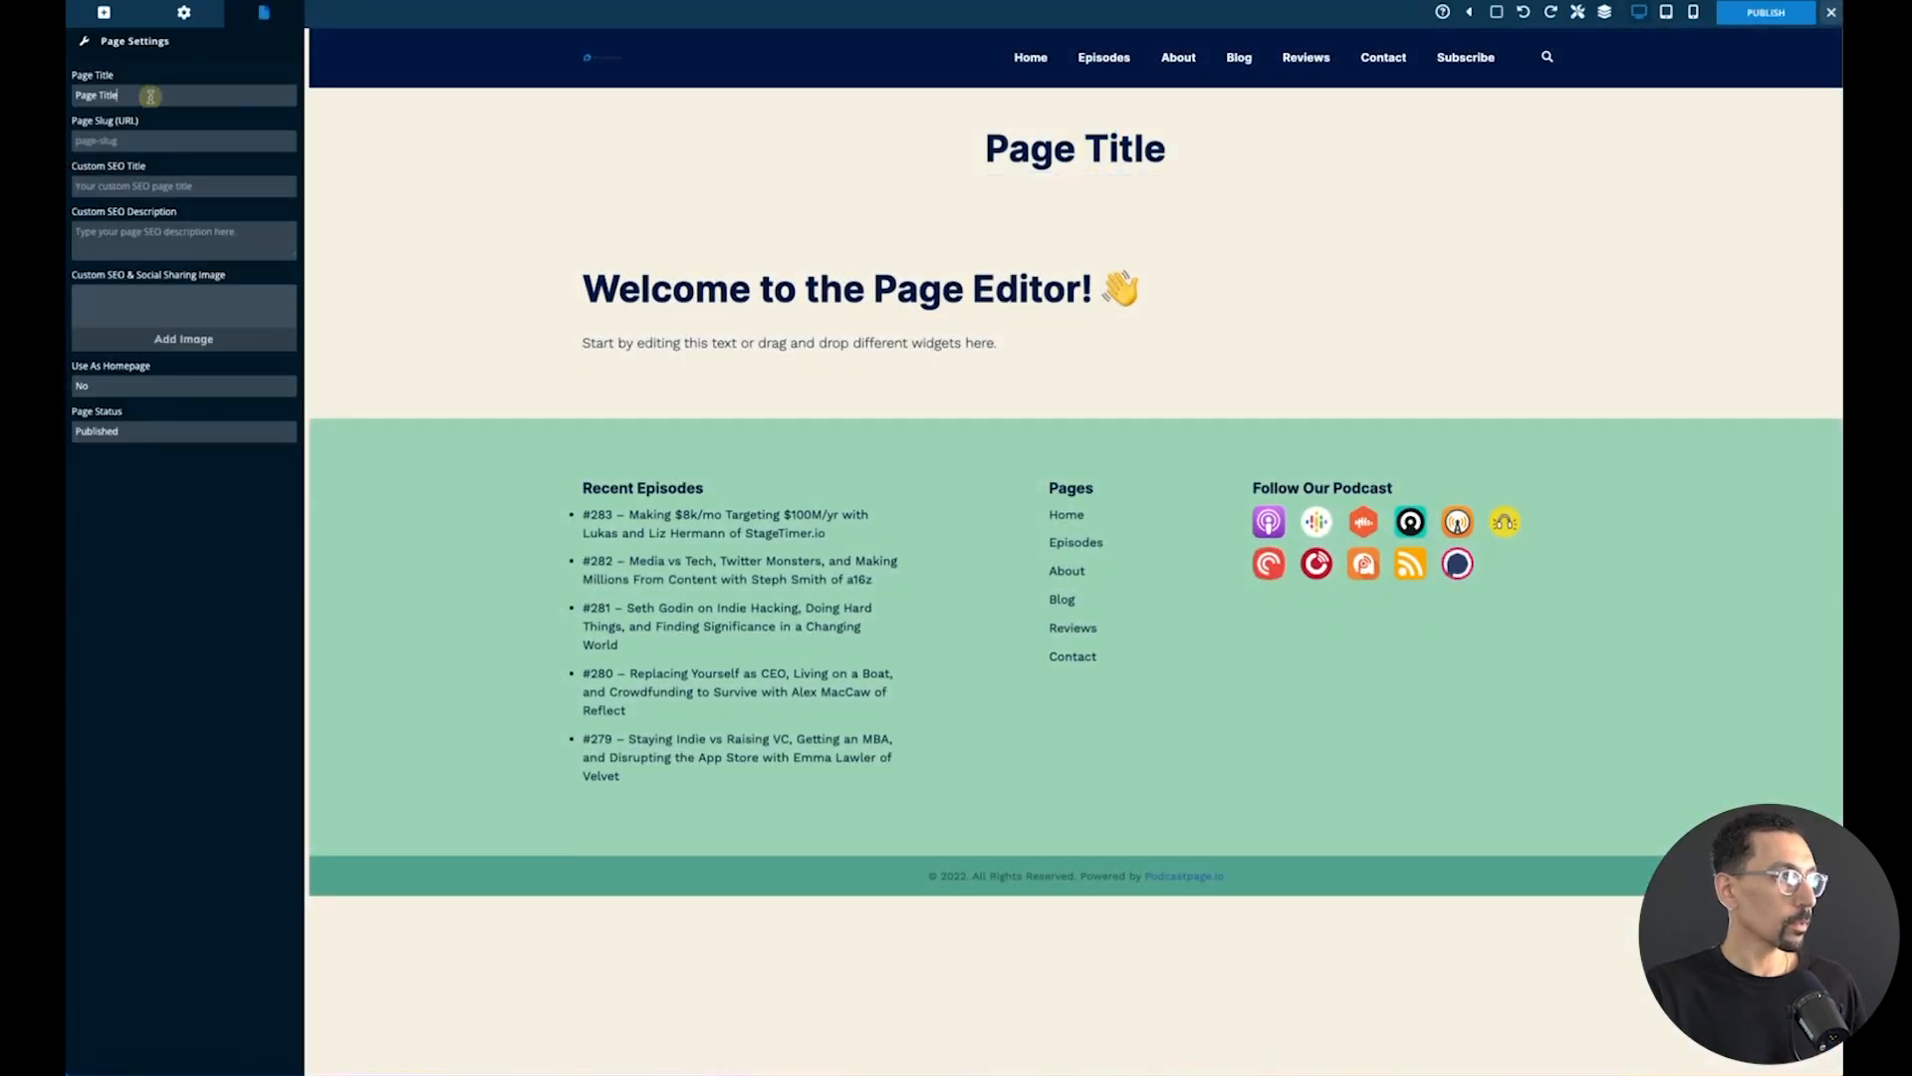
{"action": "triple_click", "coordinate": [150, 94]}
{"action": "type", "text": "Leave"}
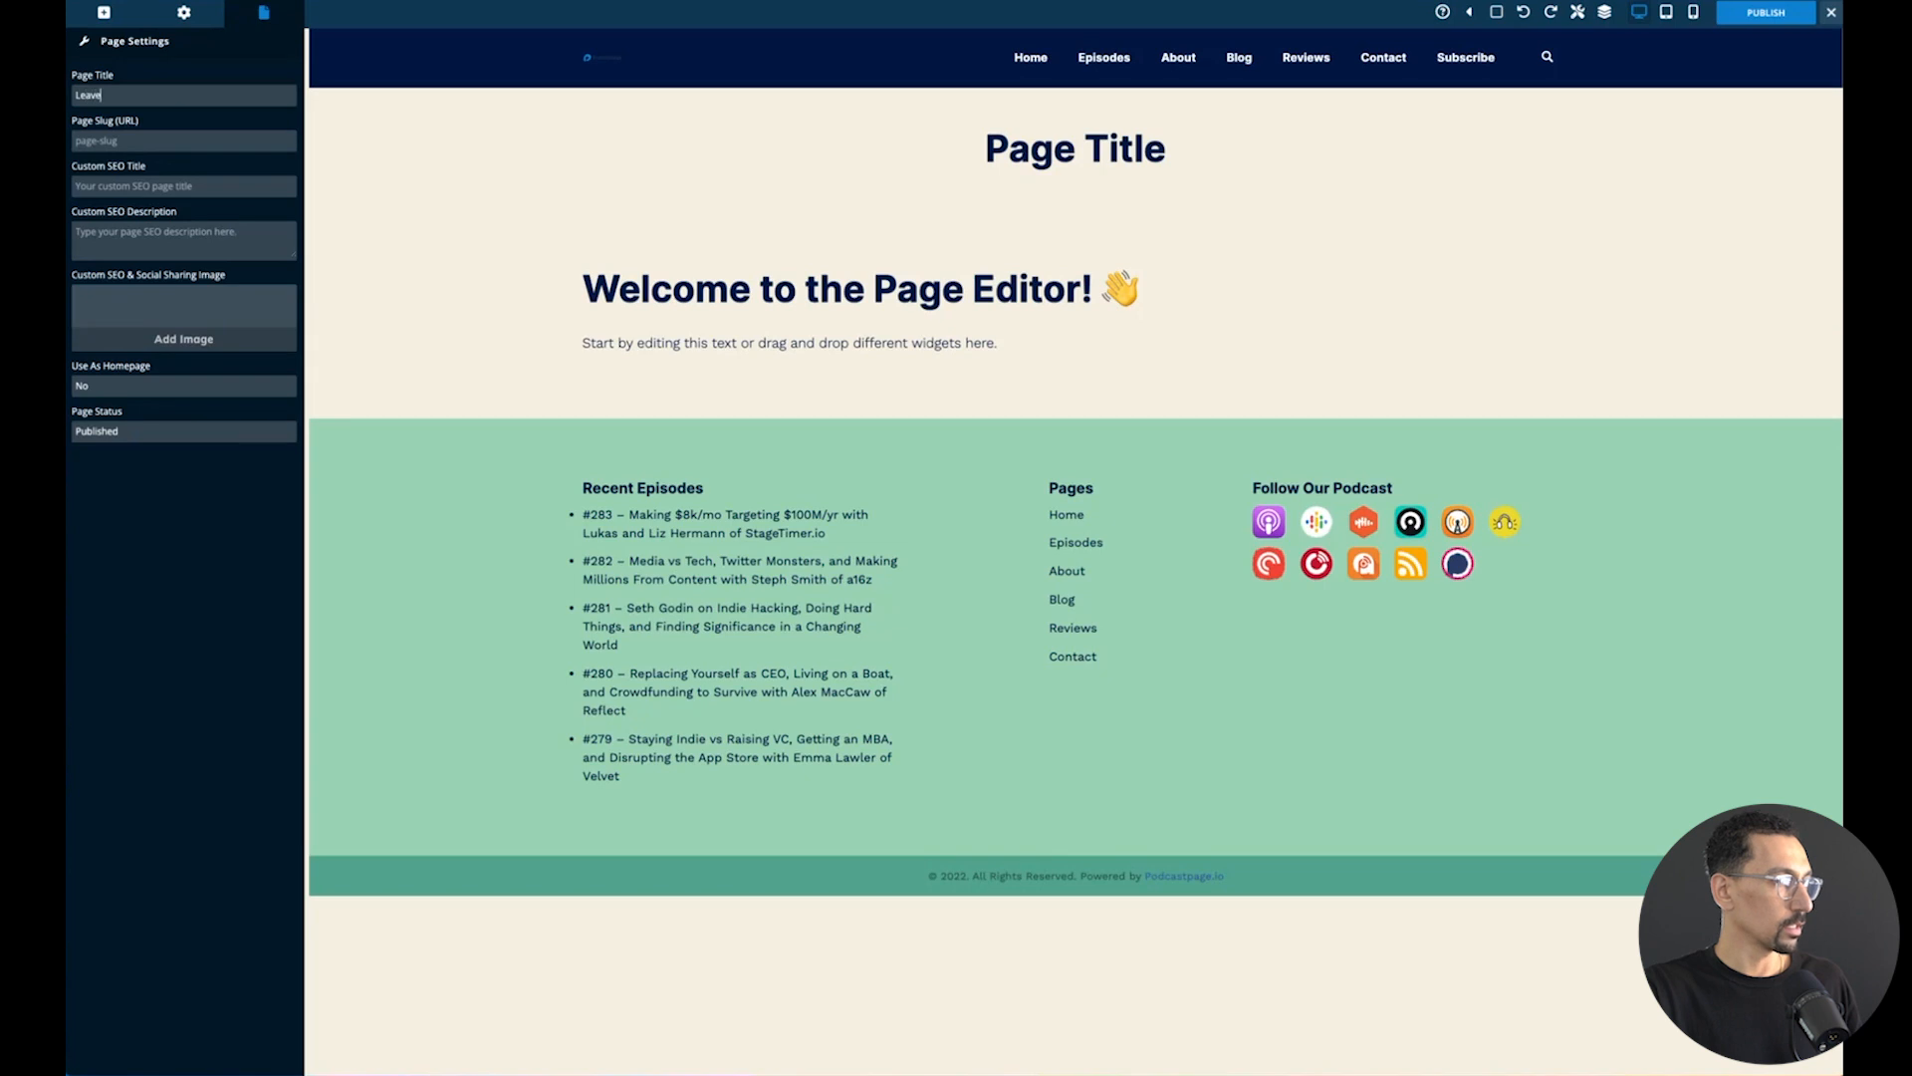
{"action": "type", "text": " A Review"}
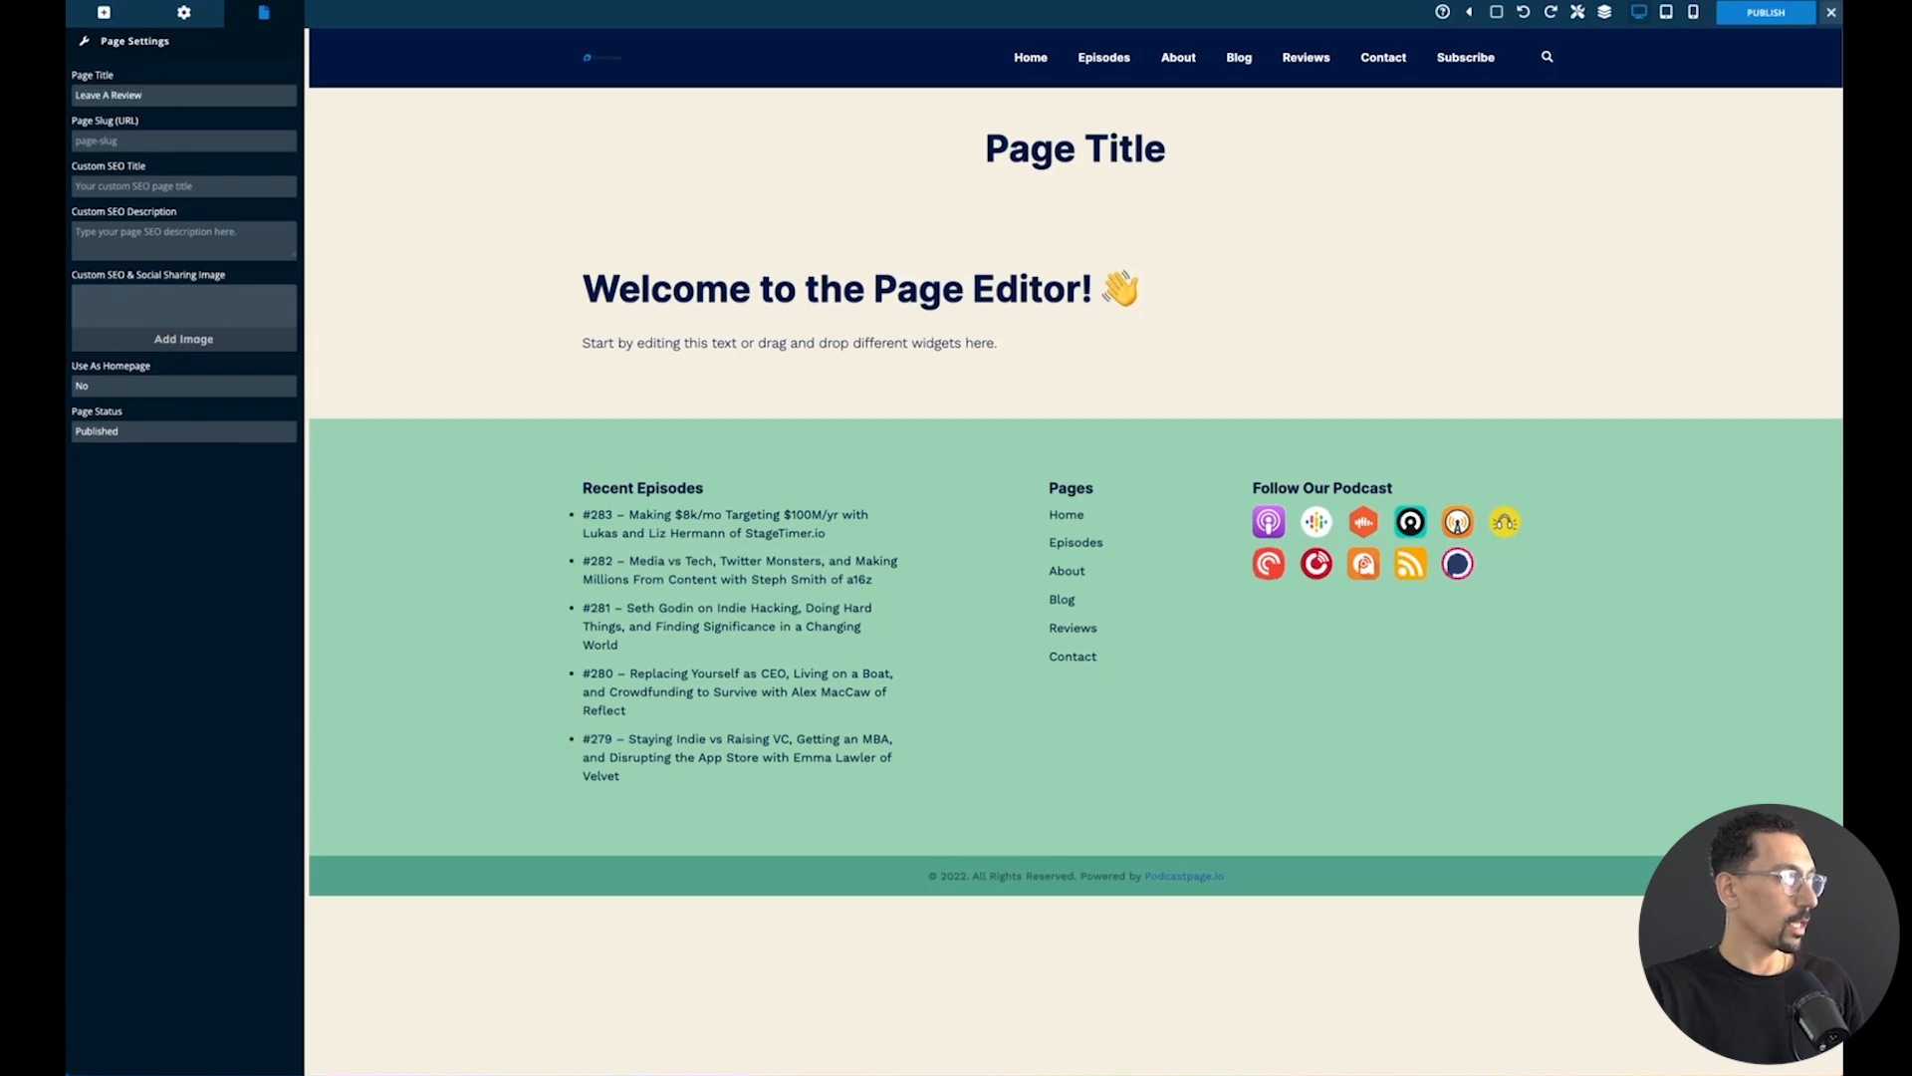
{"action": "type", "text": "lea"}
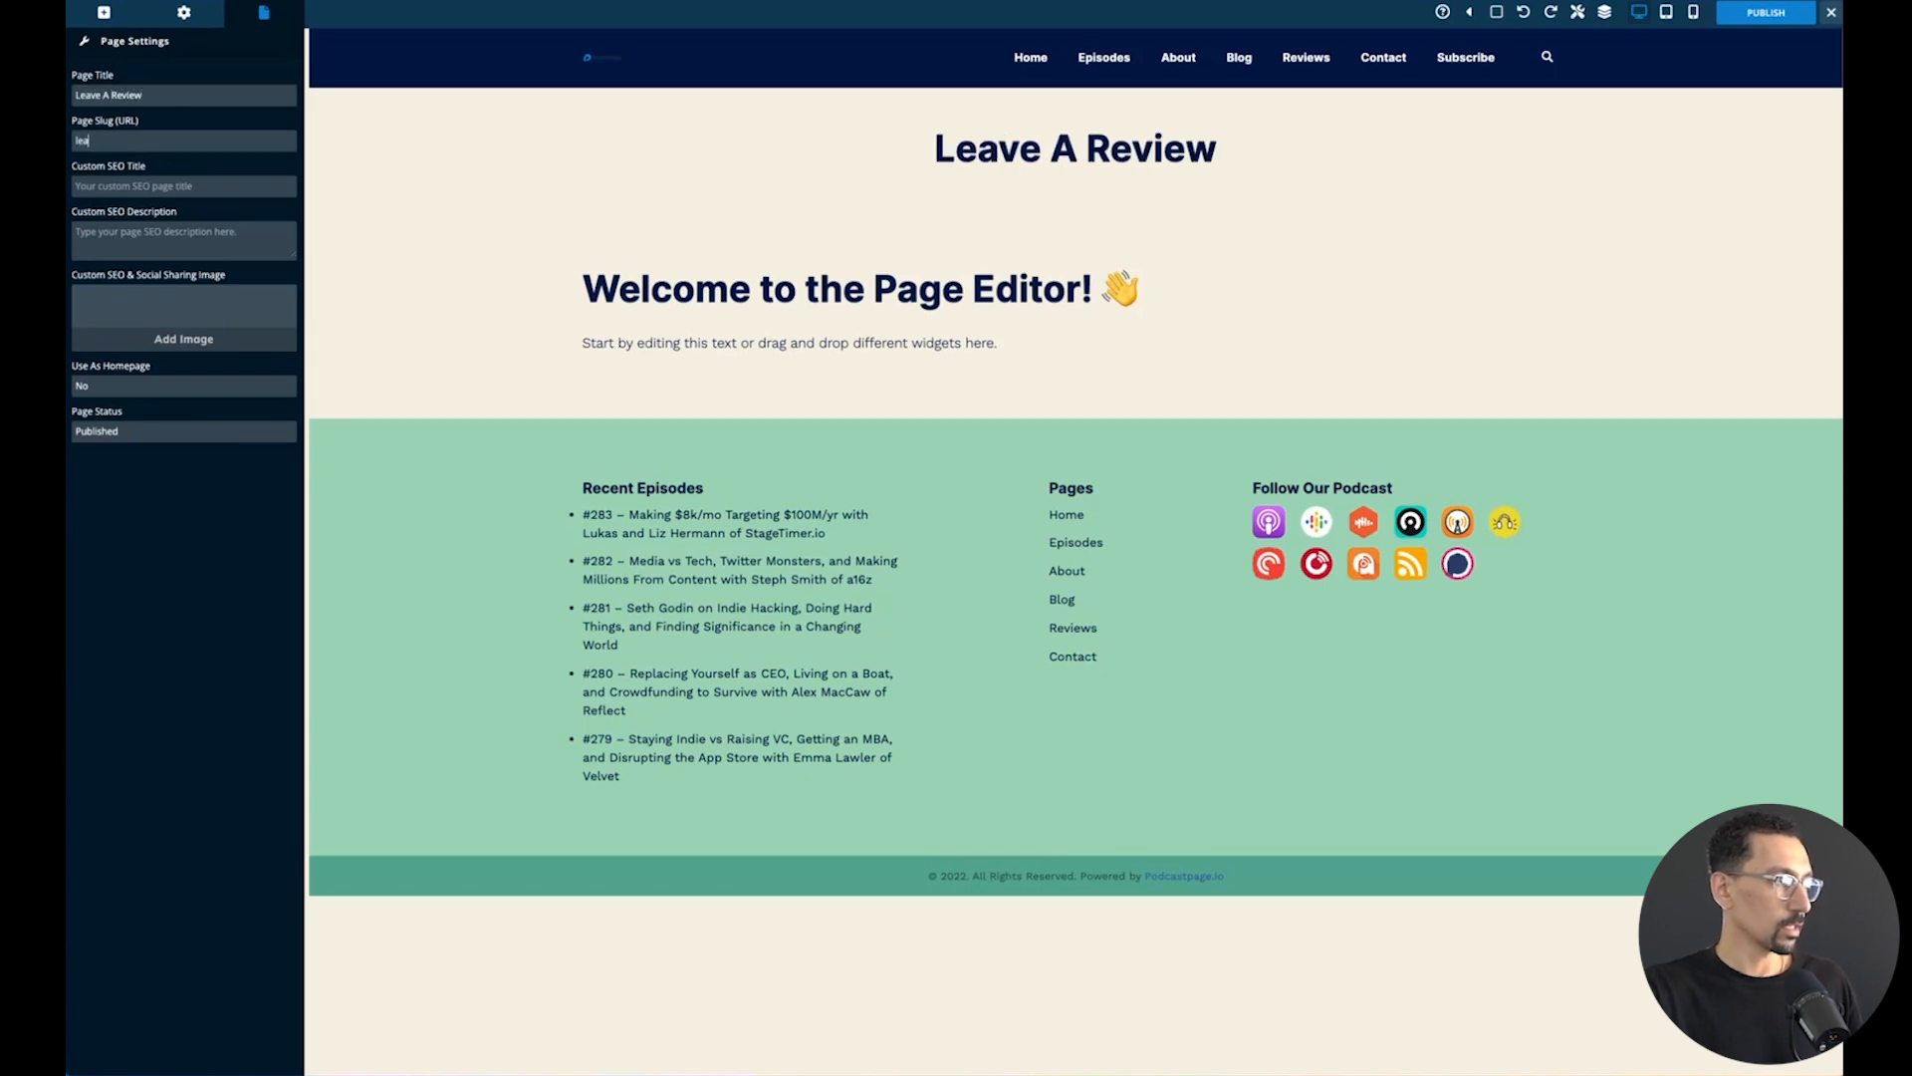
{"action": "type", "text": "ve-a-review"}
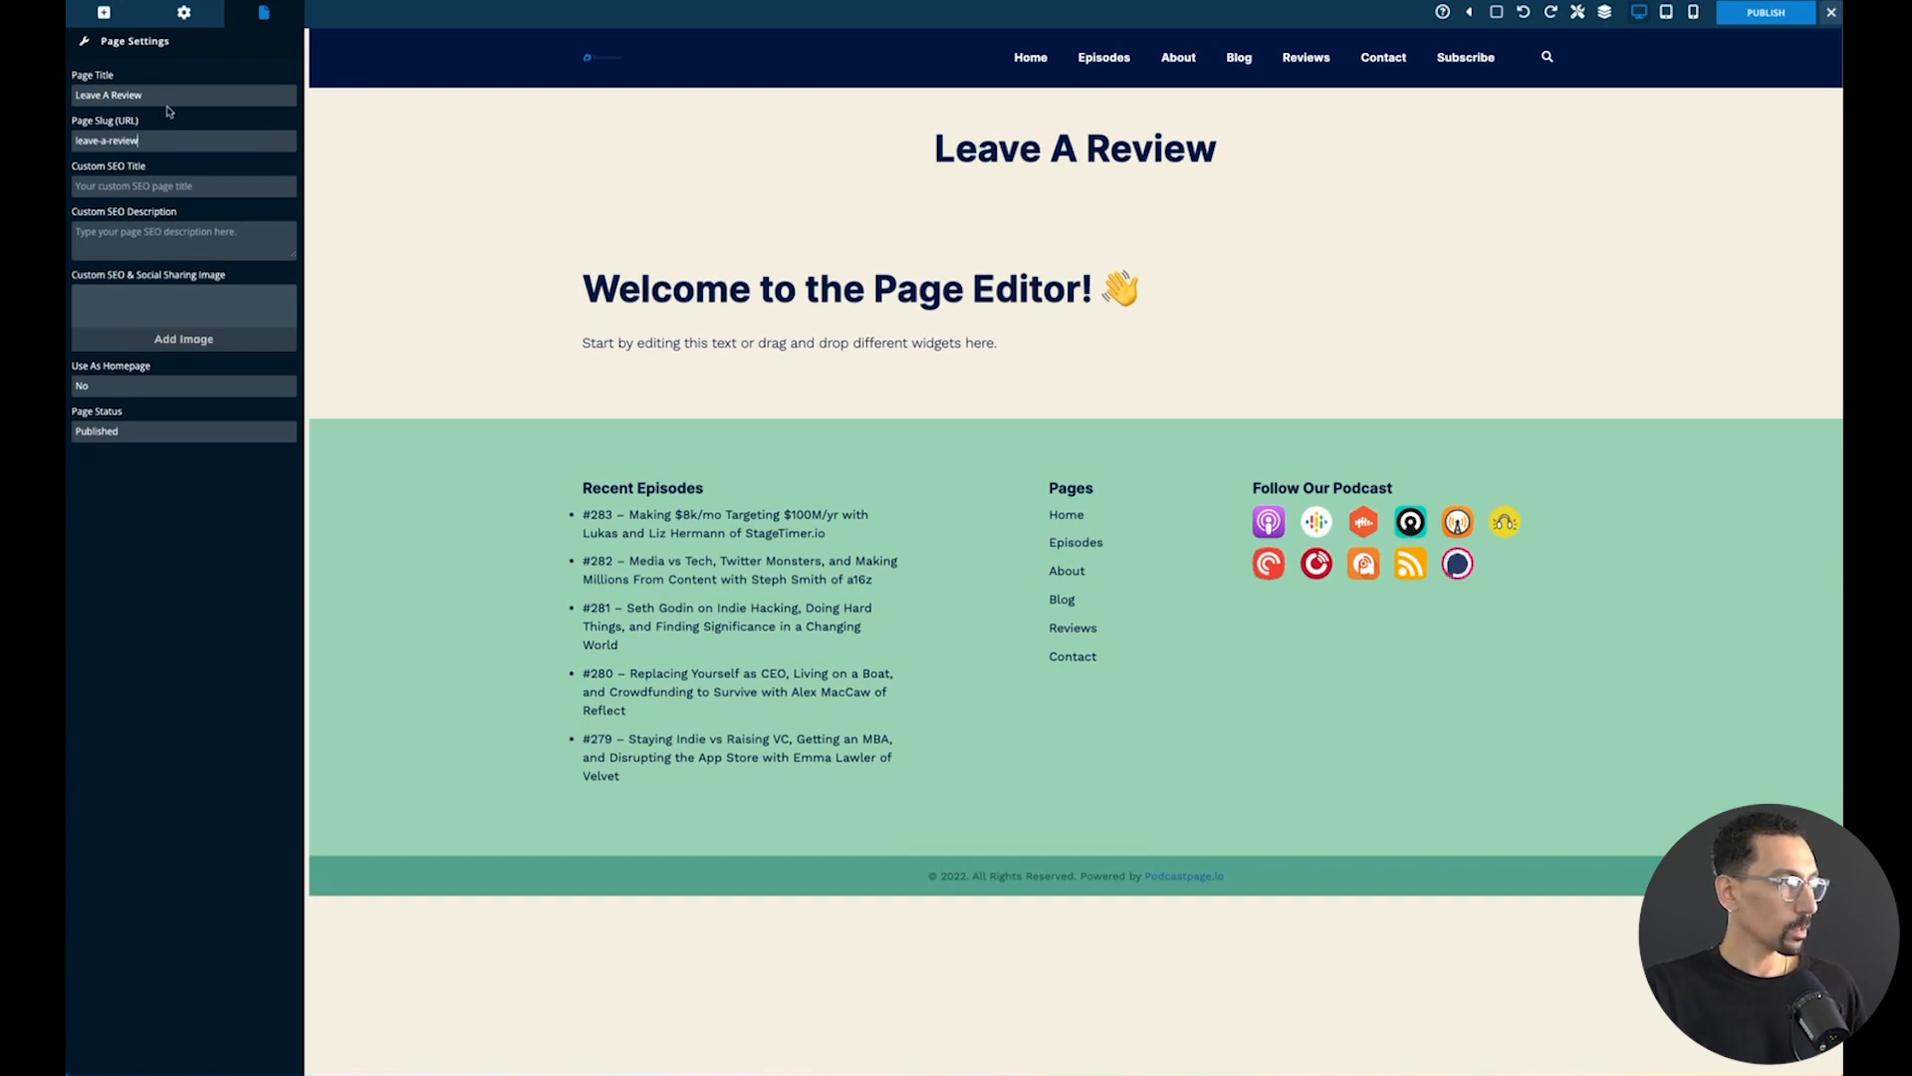
- Add a Review Form block below the placeholder text on the page
{"action": "left_click", "coordinate": [104, 13]}
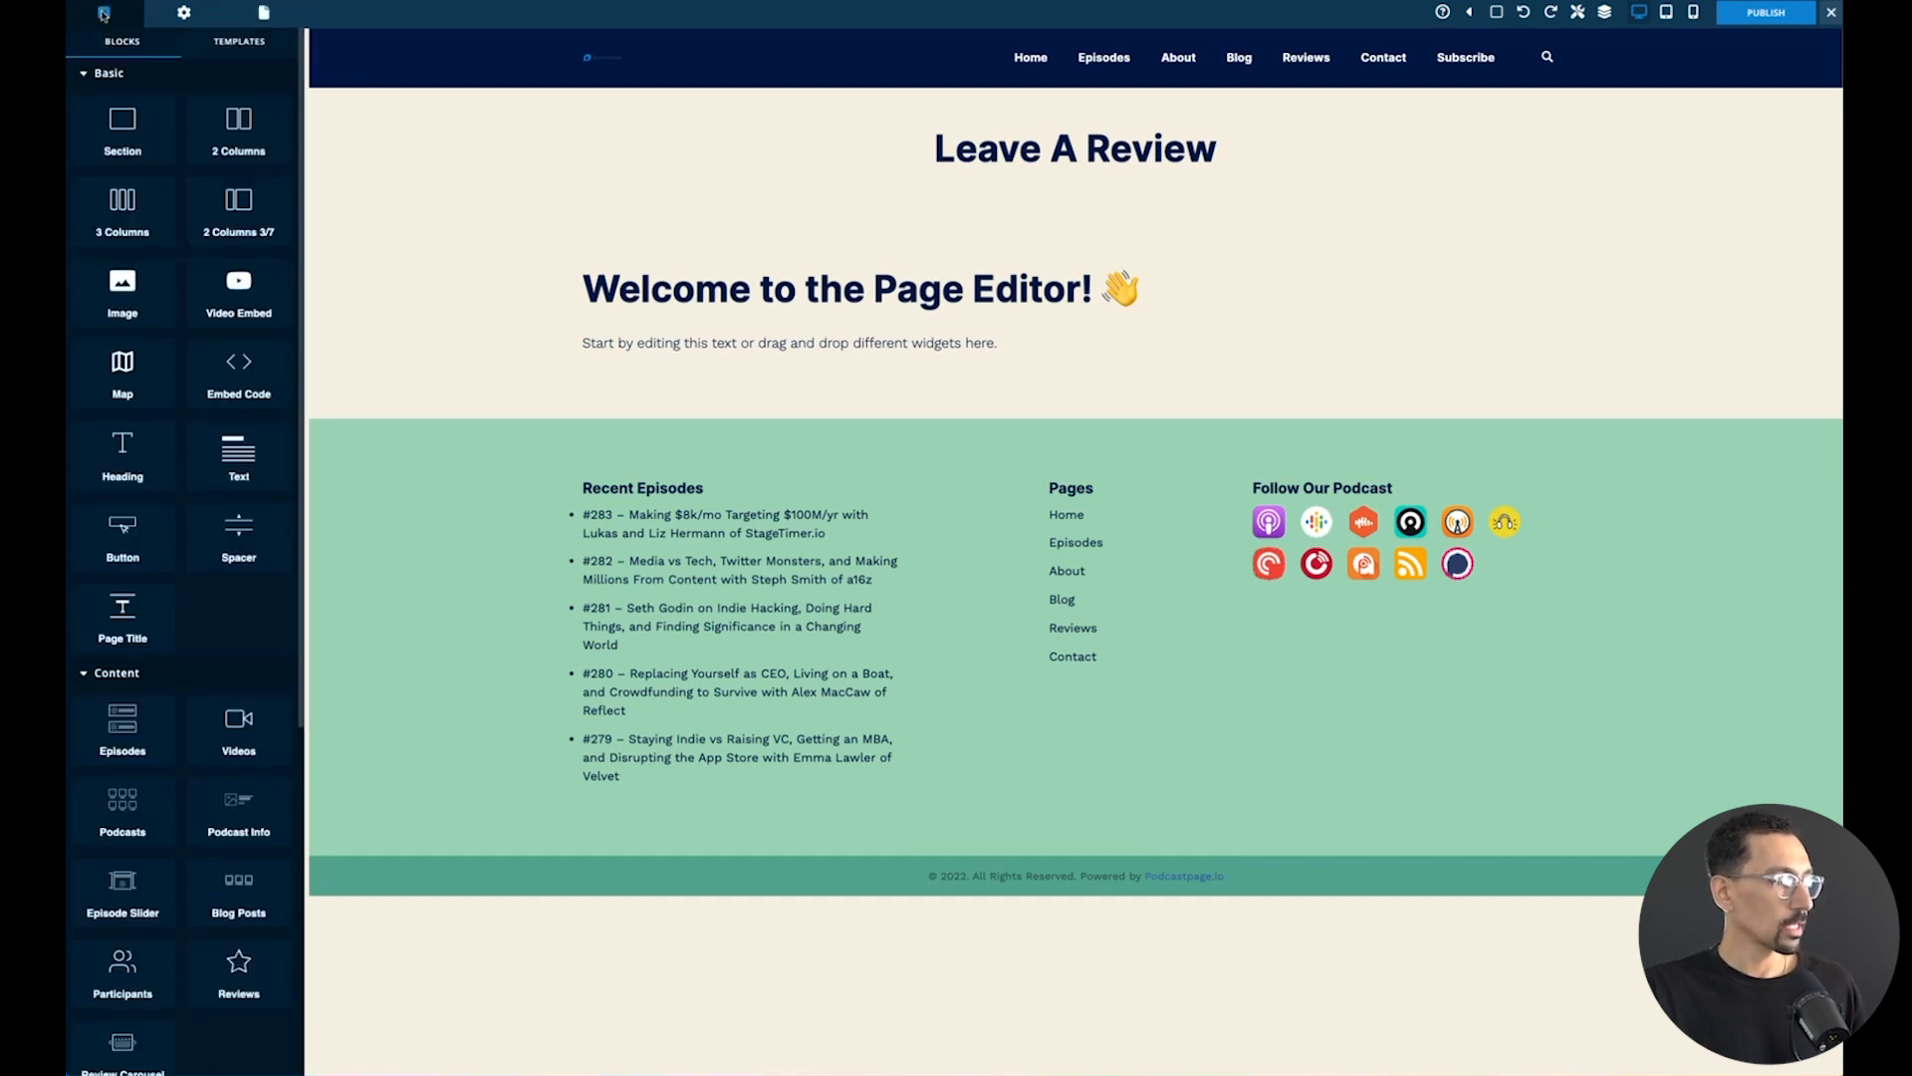
{"action": "scroll", "coordinate": [147, 339], "scroll_direction": "down", "scroll_amount": 5}
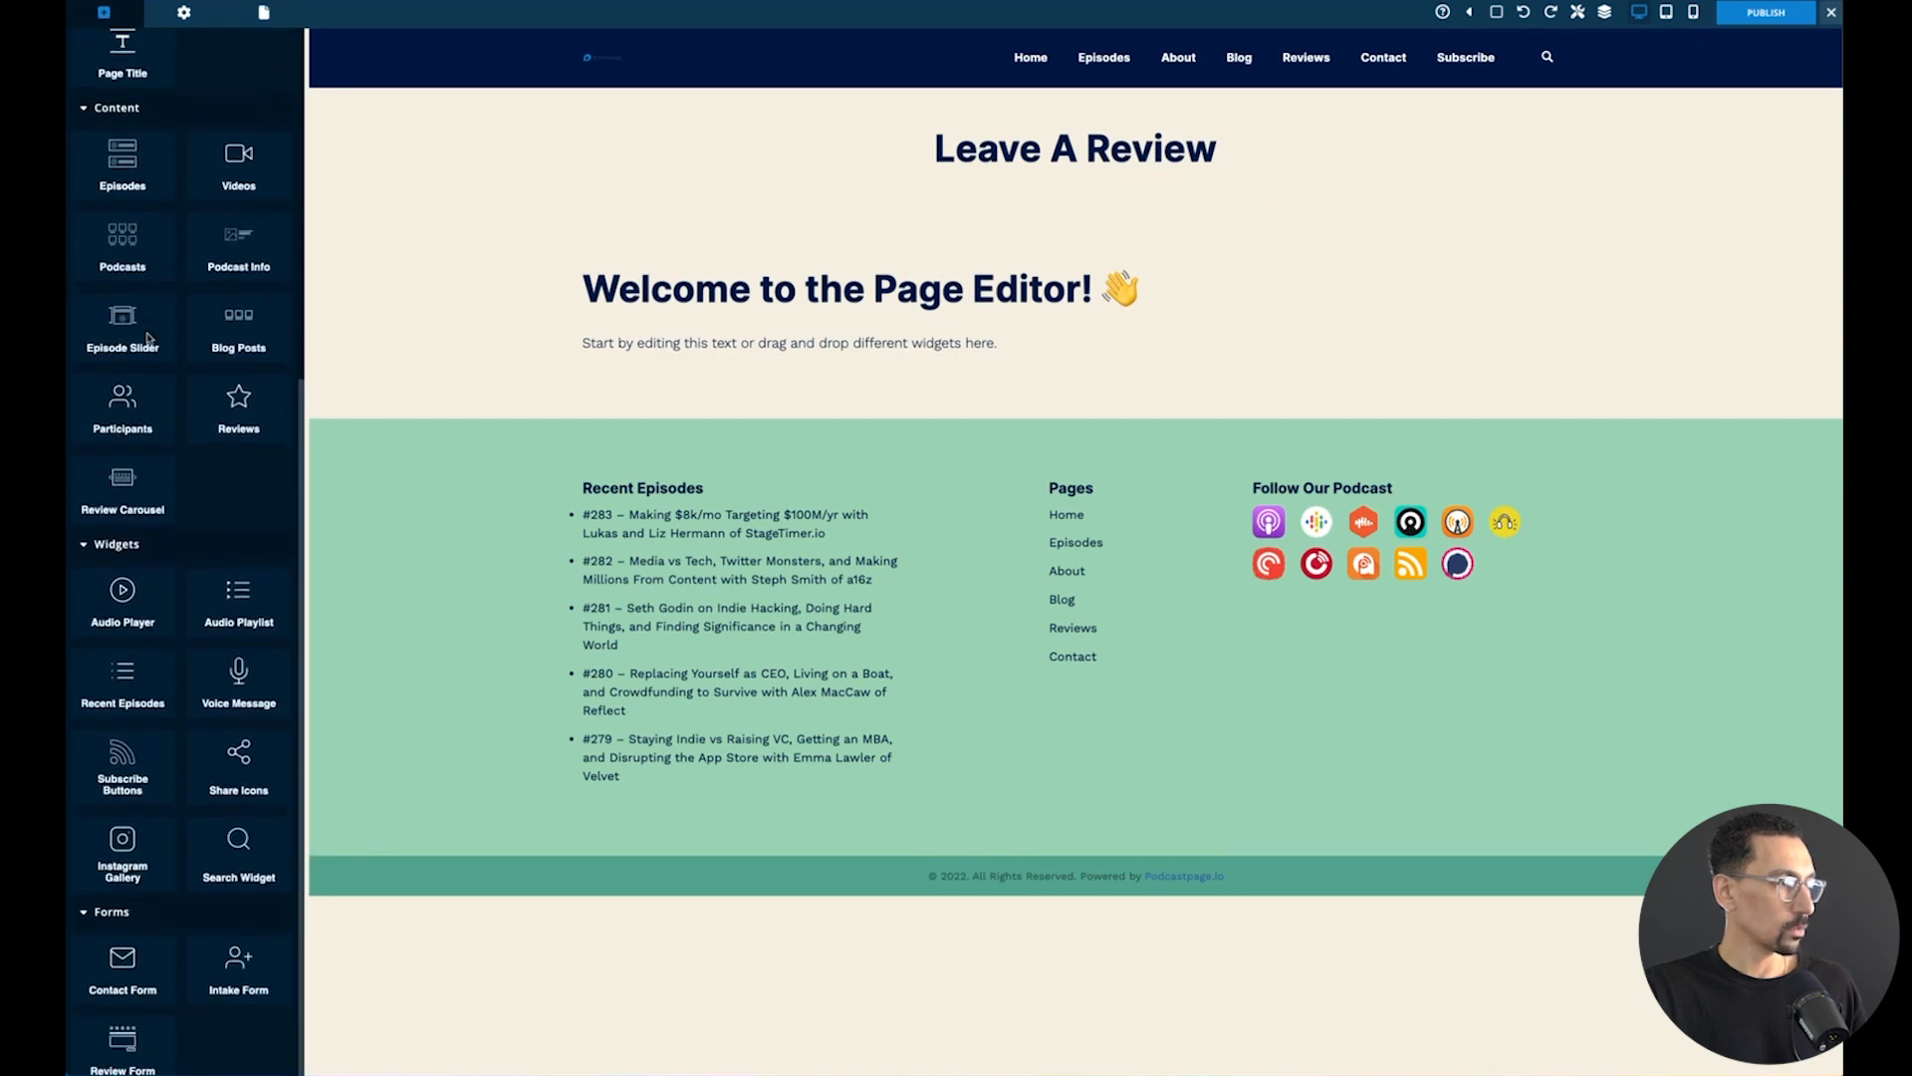
{"action": "scroll", "coordinate": [148, 338], "scroll_direction": "down", "scroll_amount": 1}
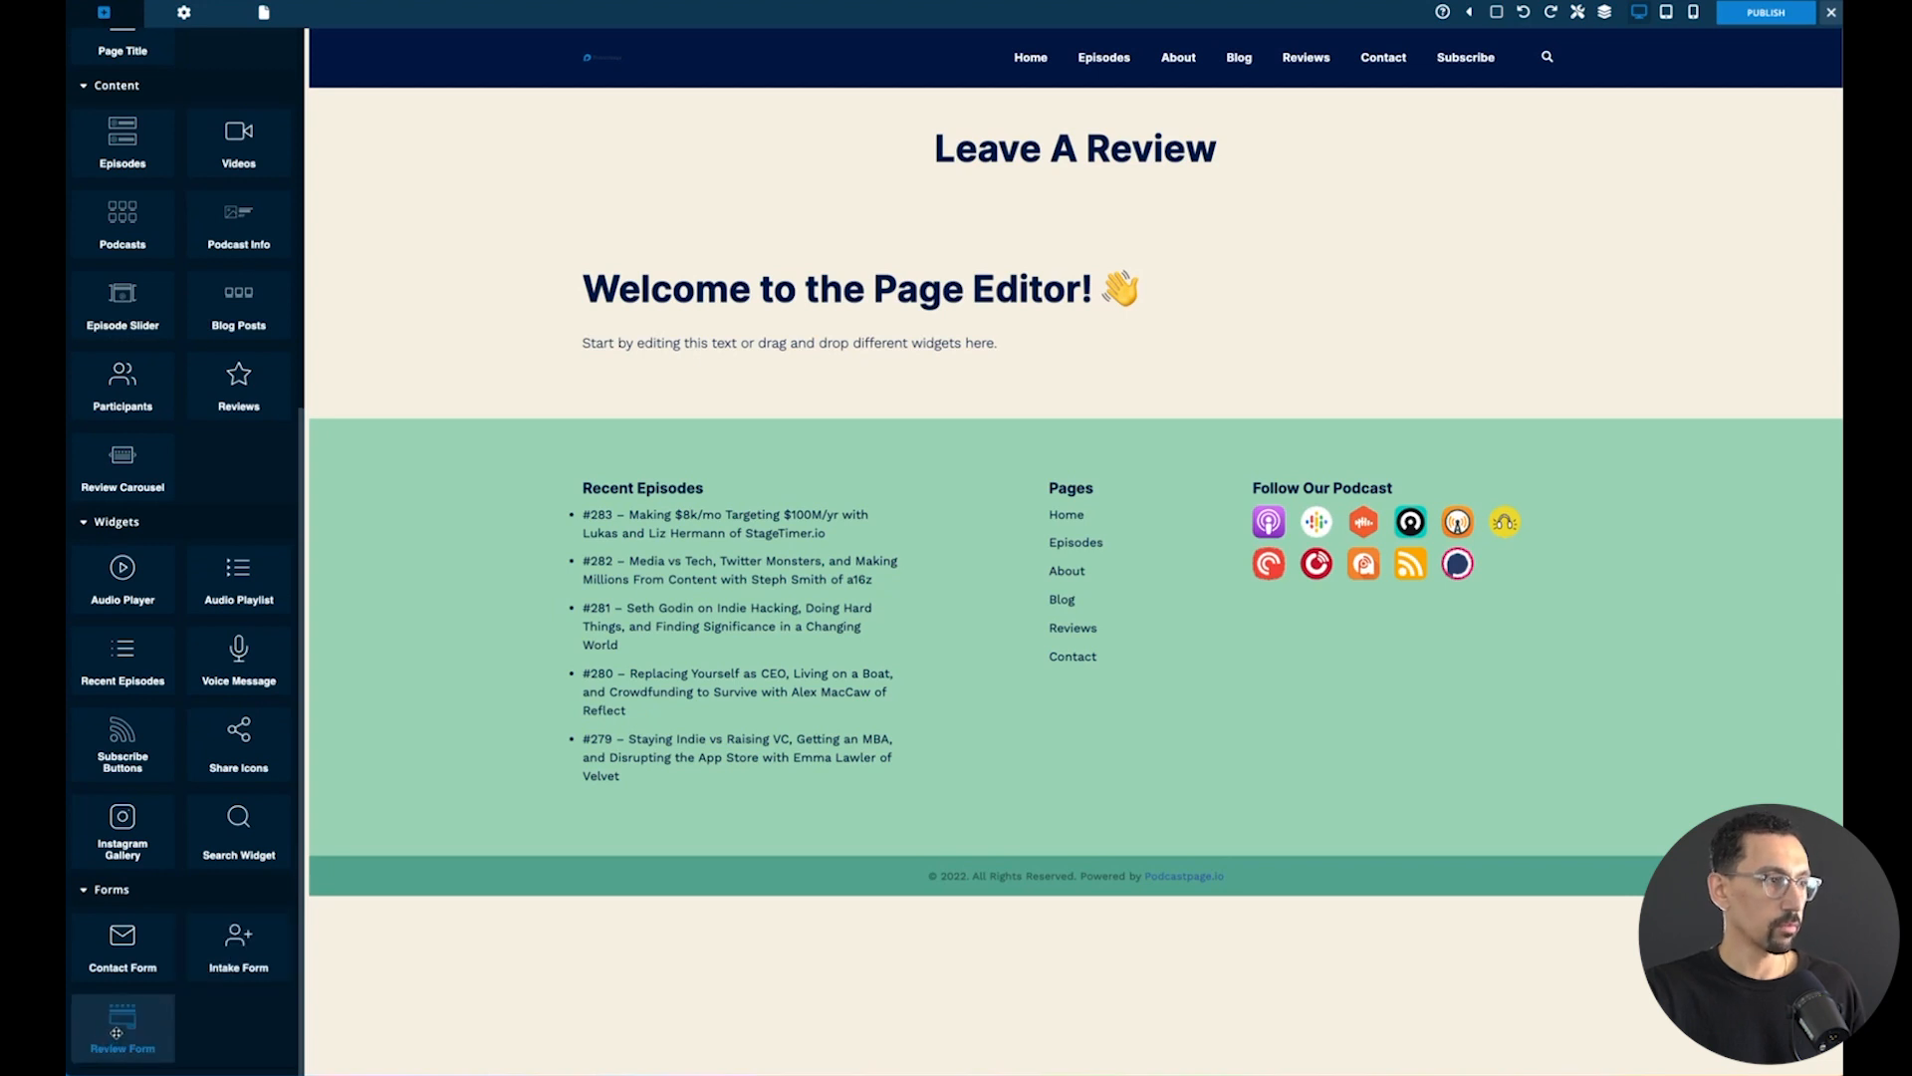
{"action": "left_click_drag", "start_coordinate": [117, 1032], "coordinate": [899, 389]}
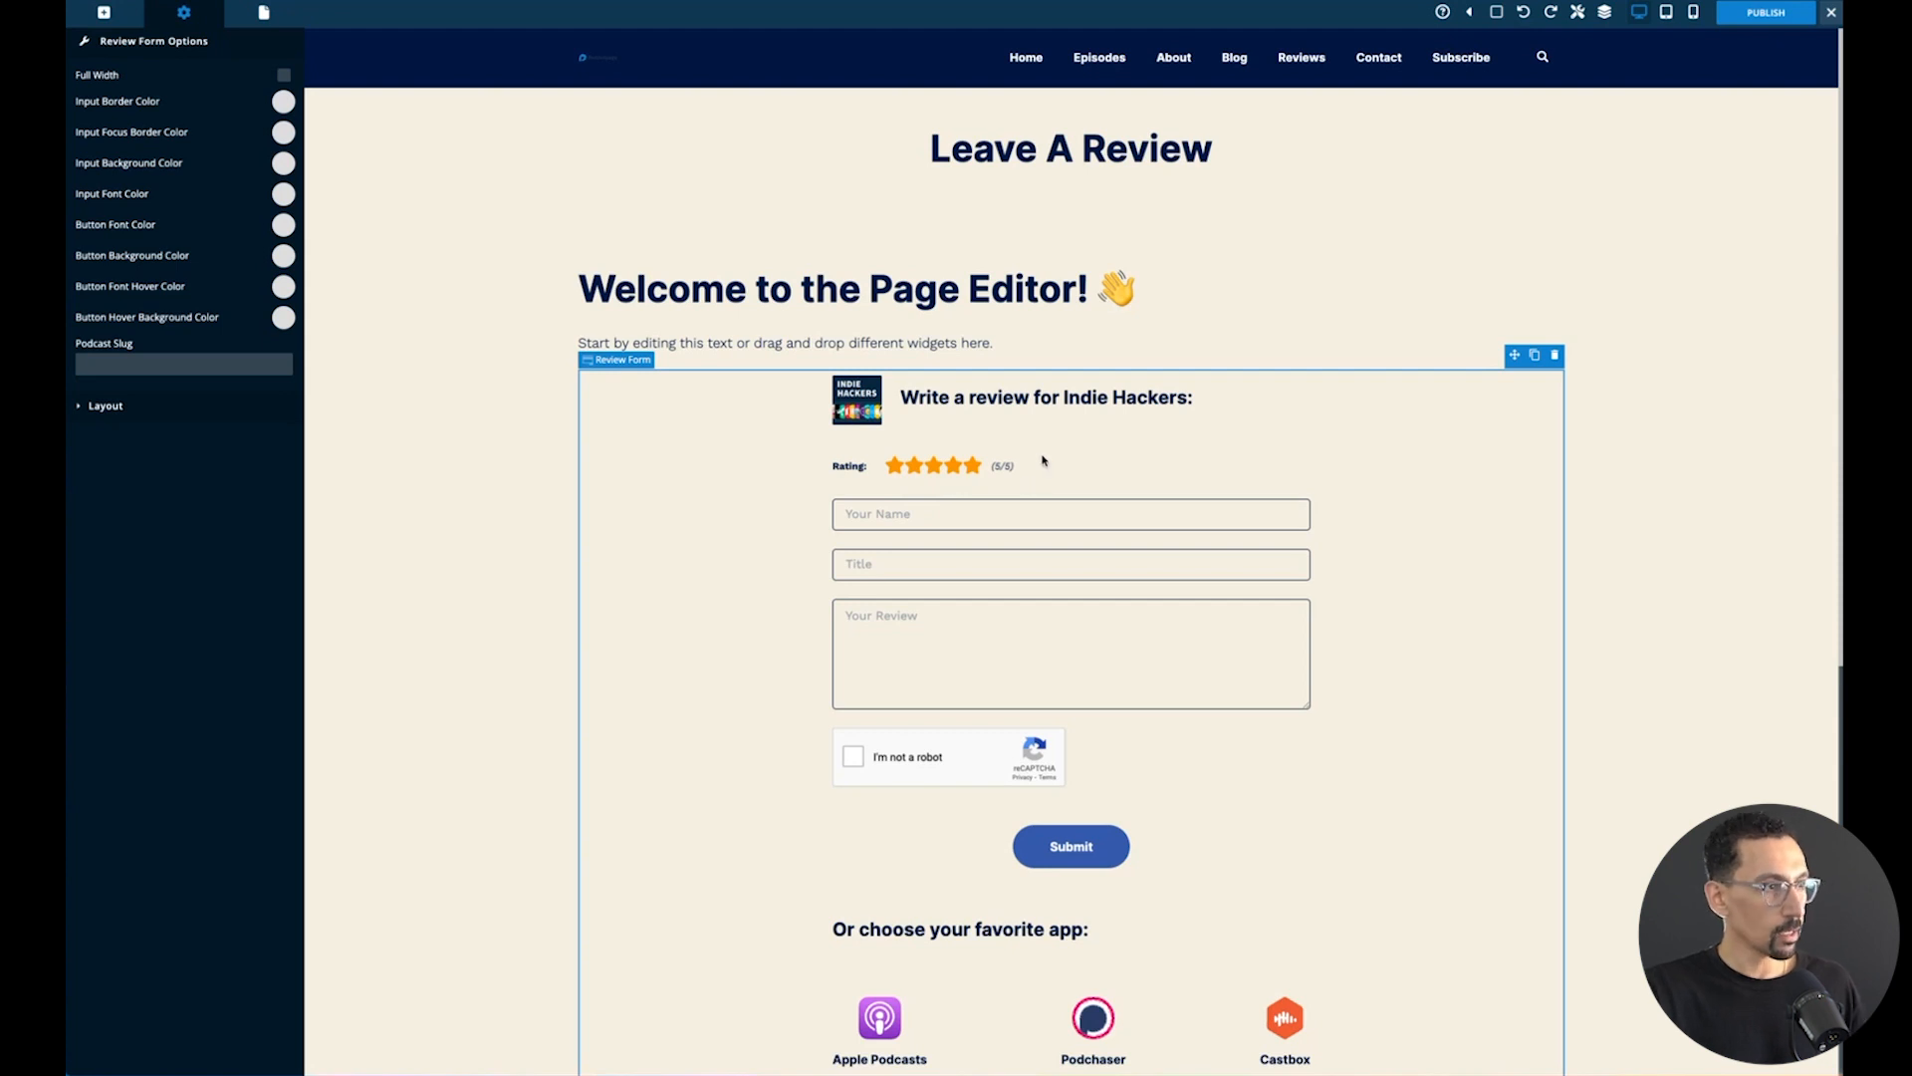
- Delete the "Welcome to the Page Editor!" heading and the placeholder text above the review form
{"action": "left_click", "coordinate": [1332, 306]}
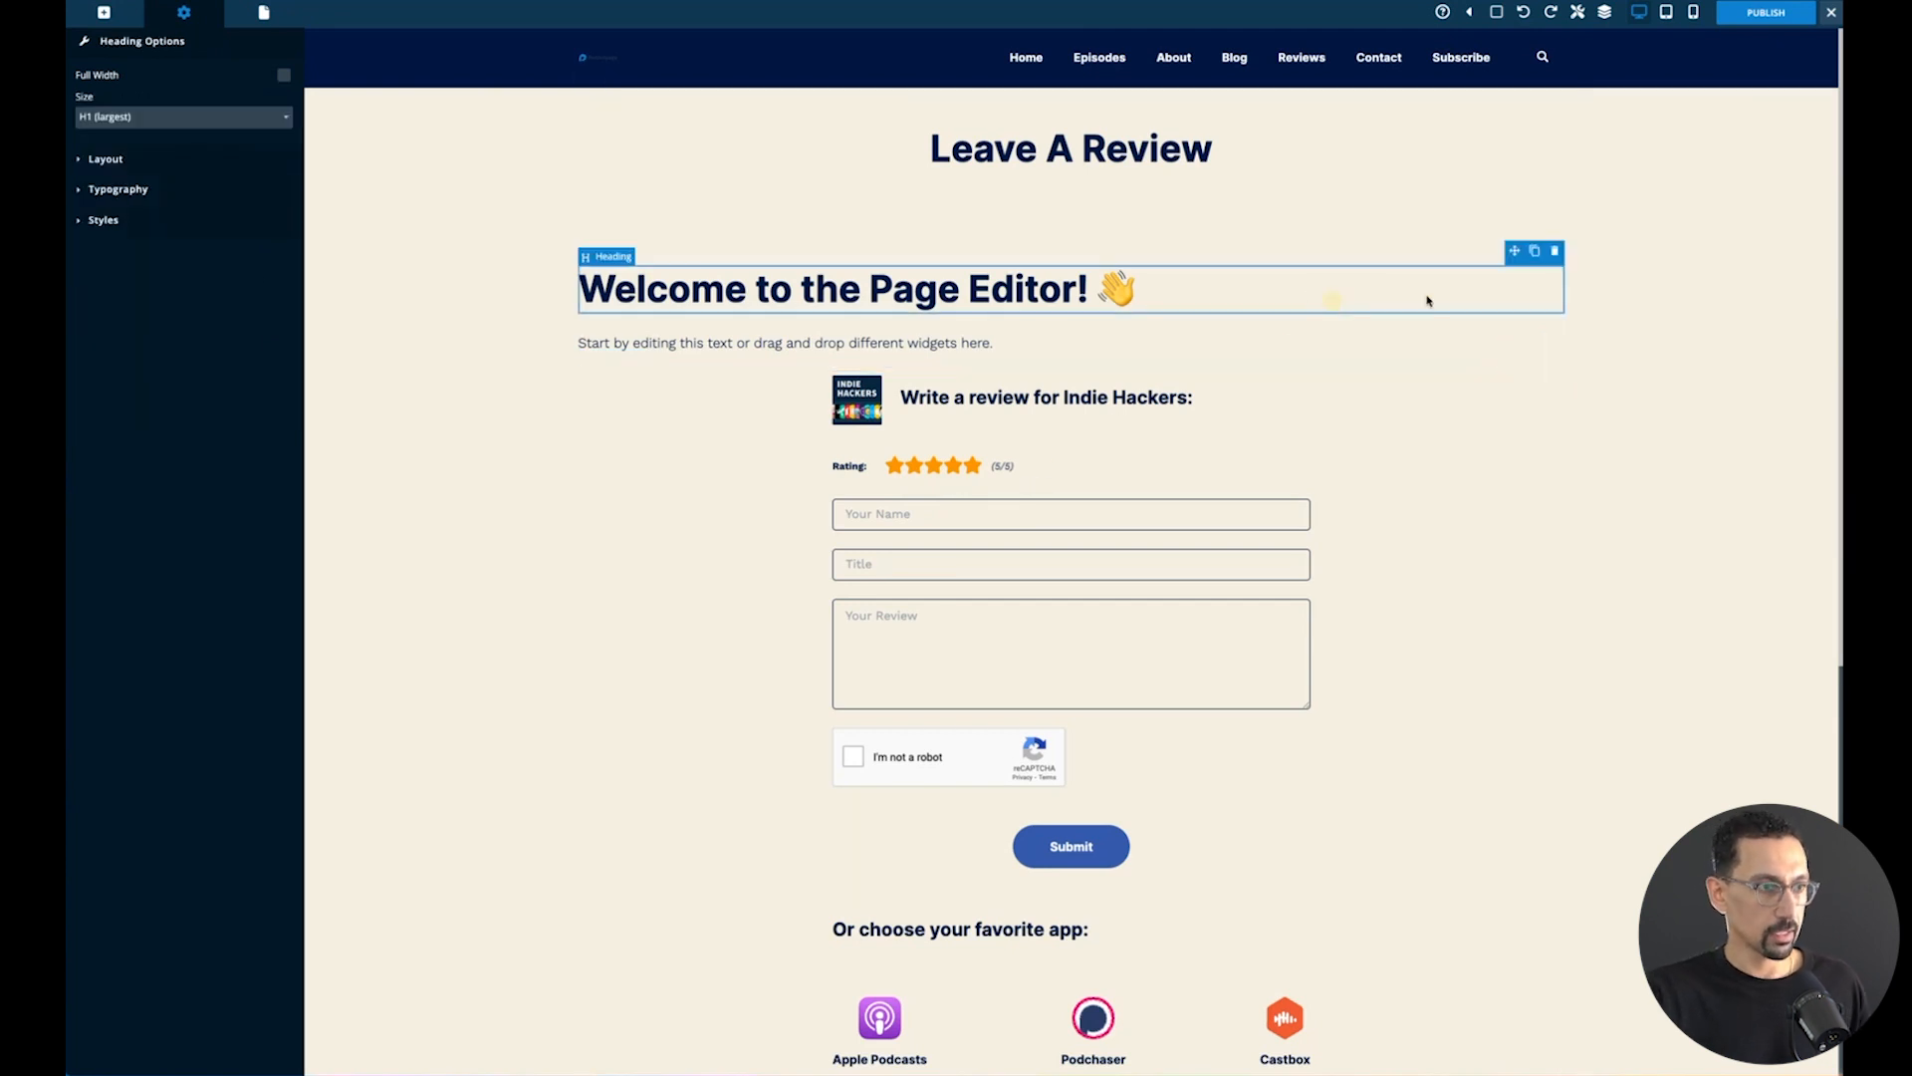
{"action": "left_click", "coordinate": [1558, 253]}
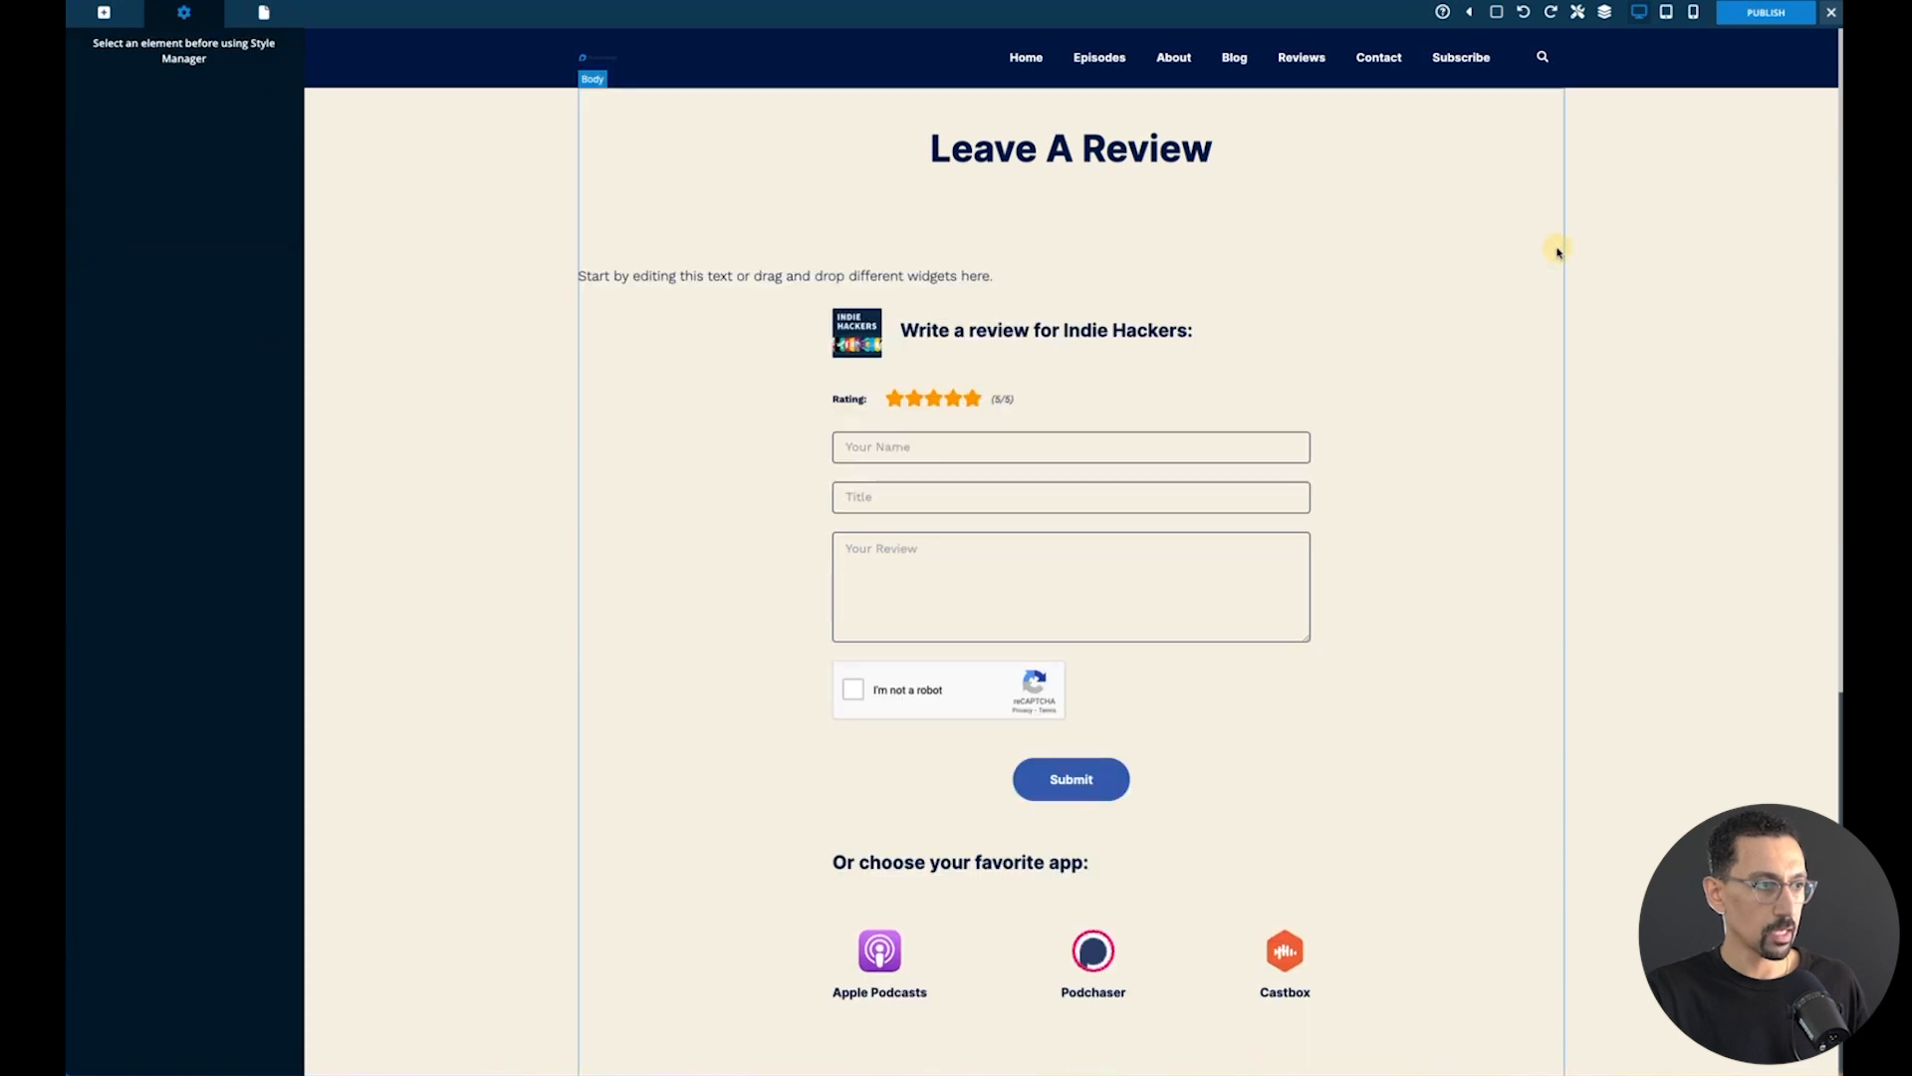
{"action": "left_click", "coordinate": [955, 278]}
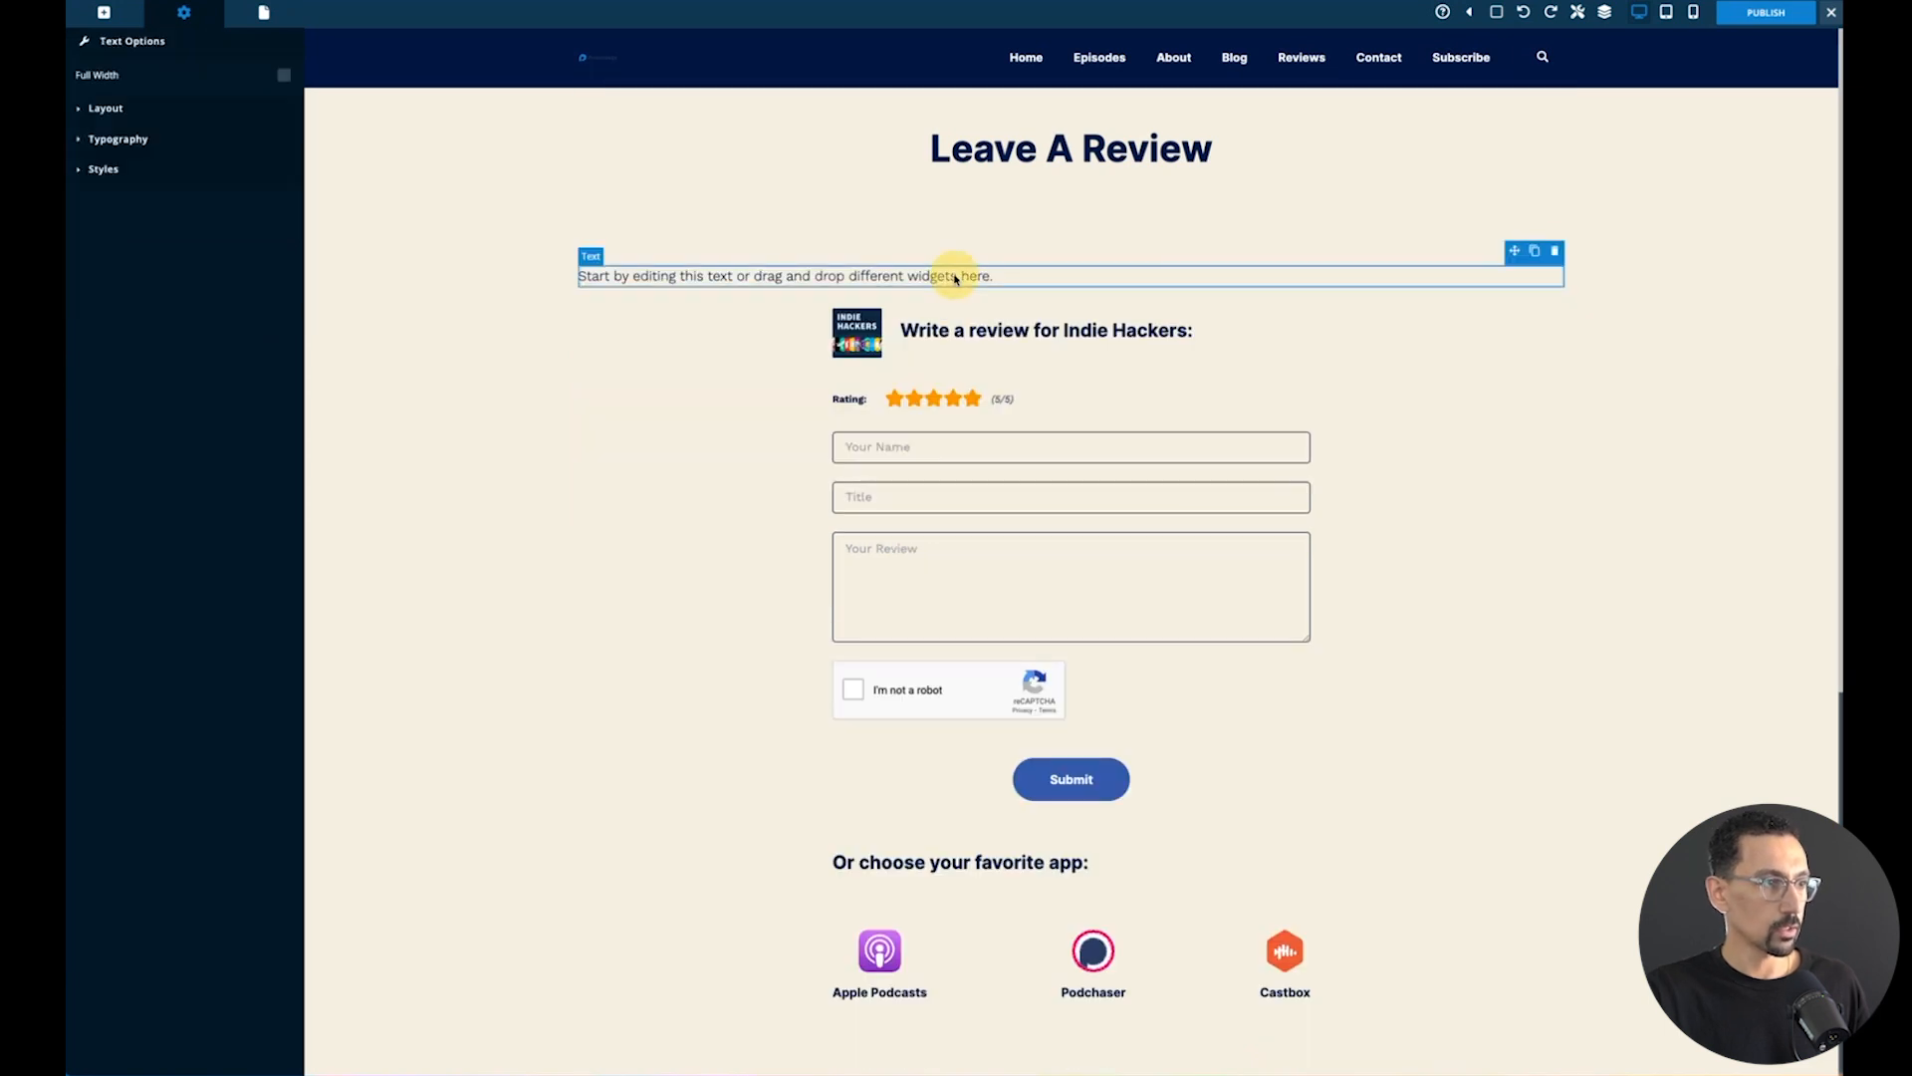
{"action": "left_click", "coordinate": [1555, 252]}
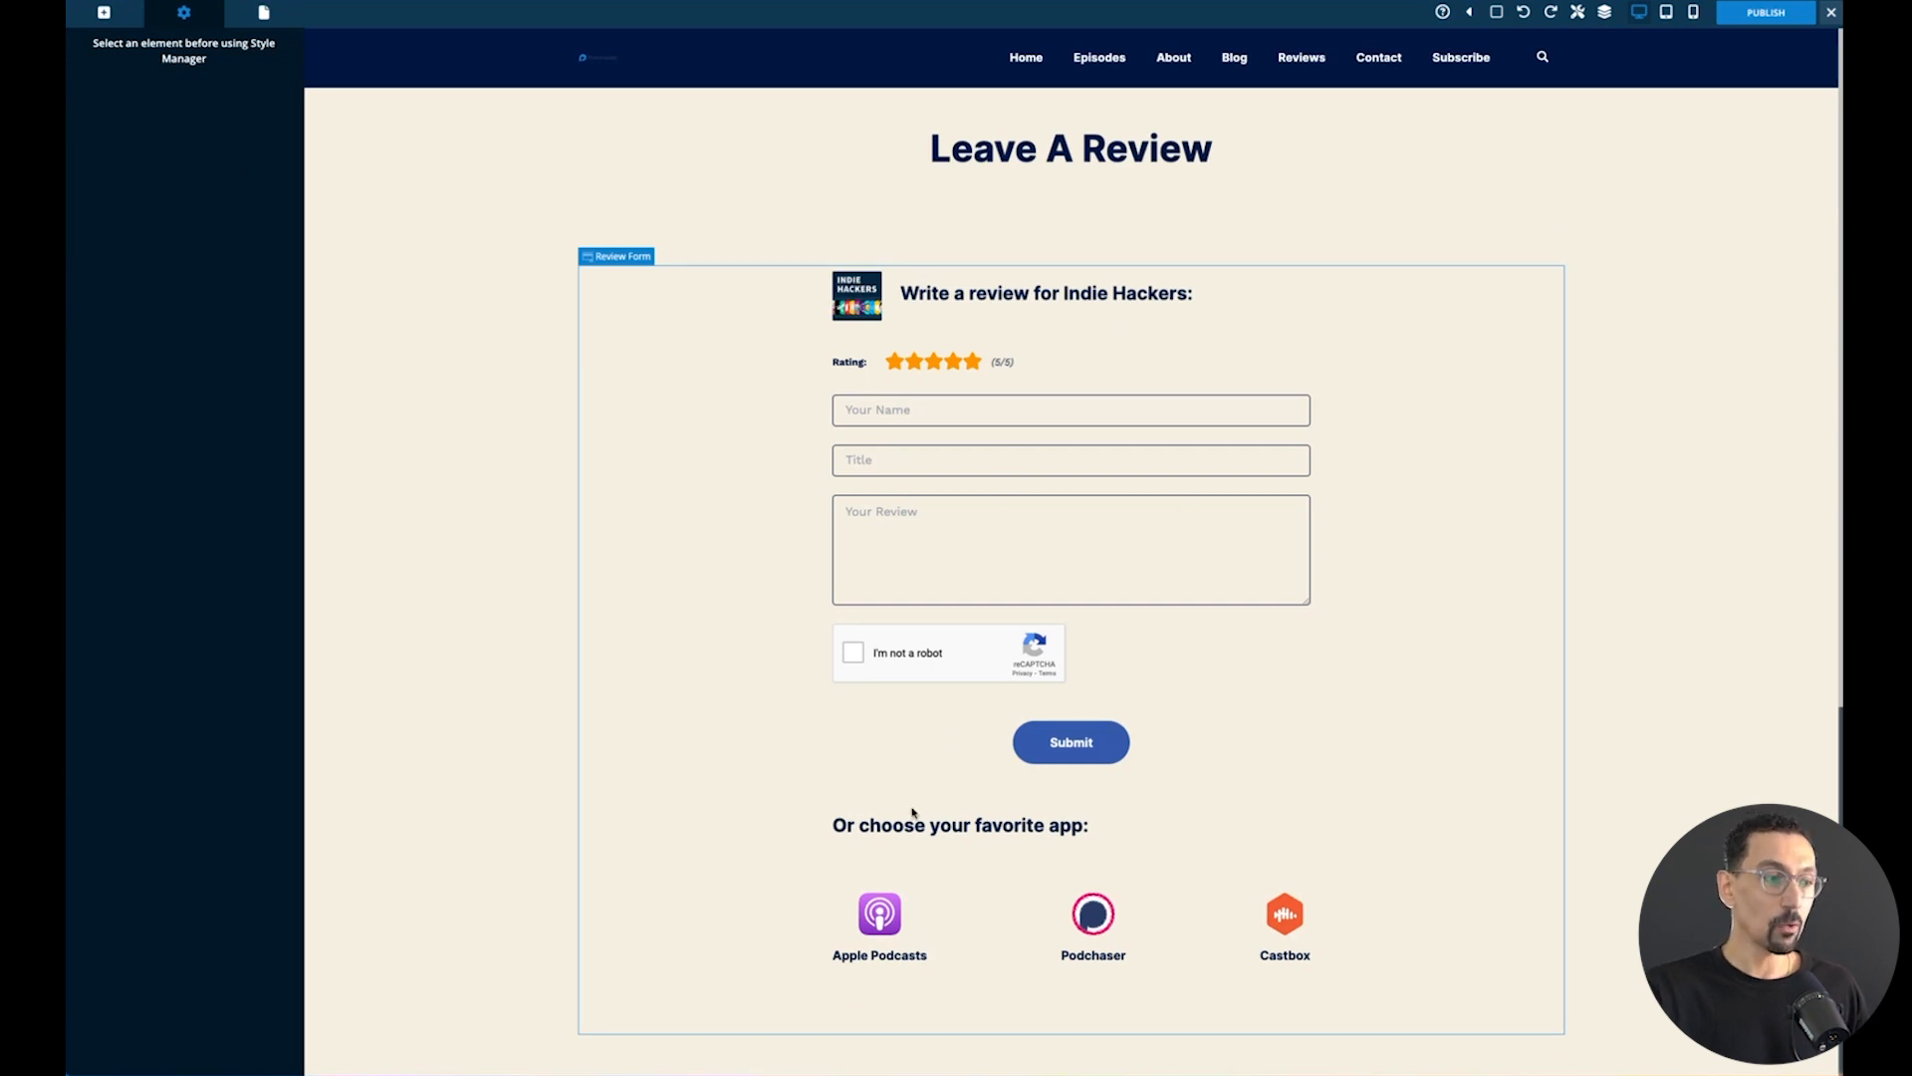
- Publish the Leave A Review page
{"action": "left_click", "coordinate": [1066, 944]}
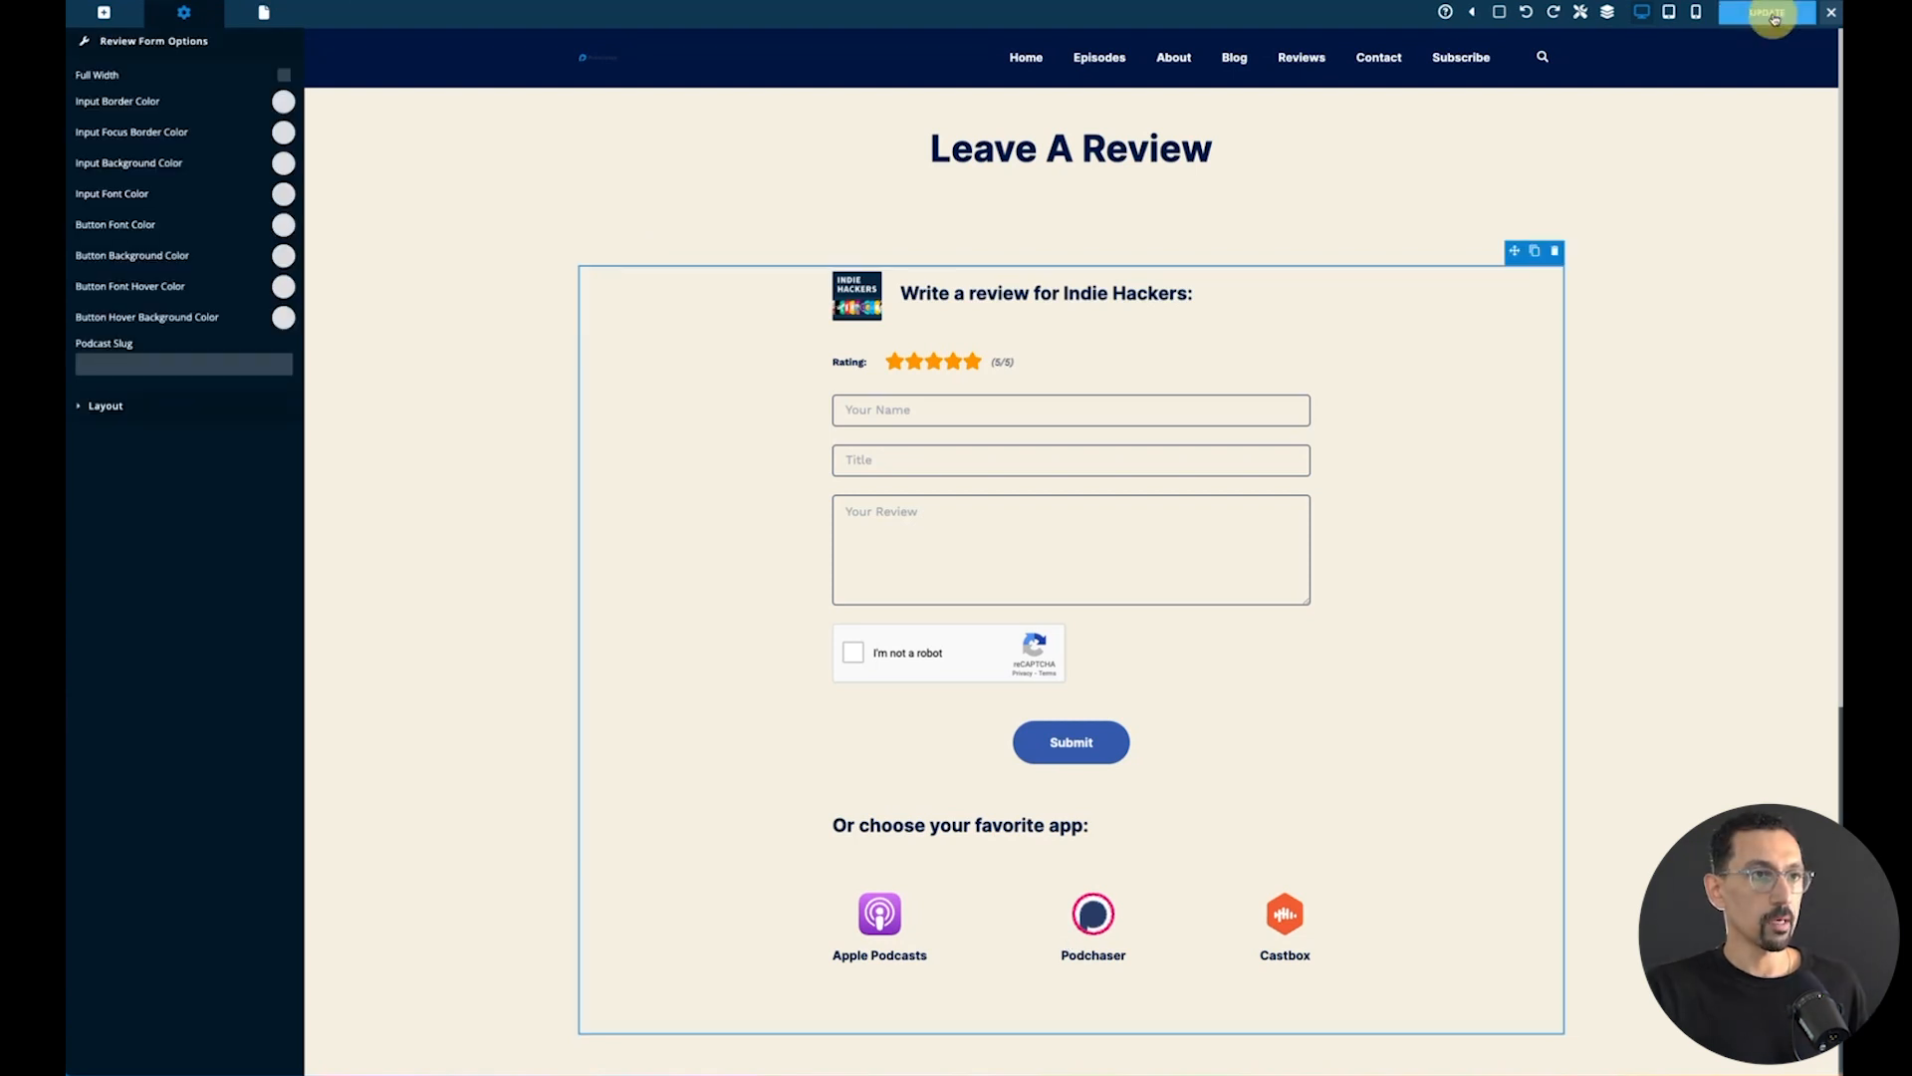
{"action": "left_click", "coordinate": [1771, 13]}
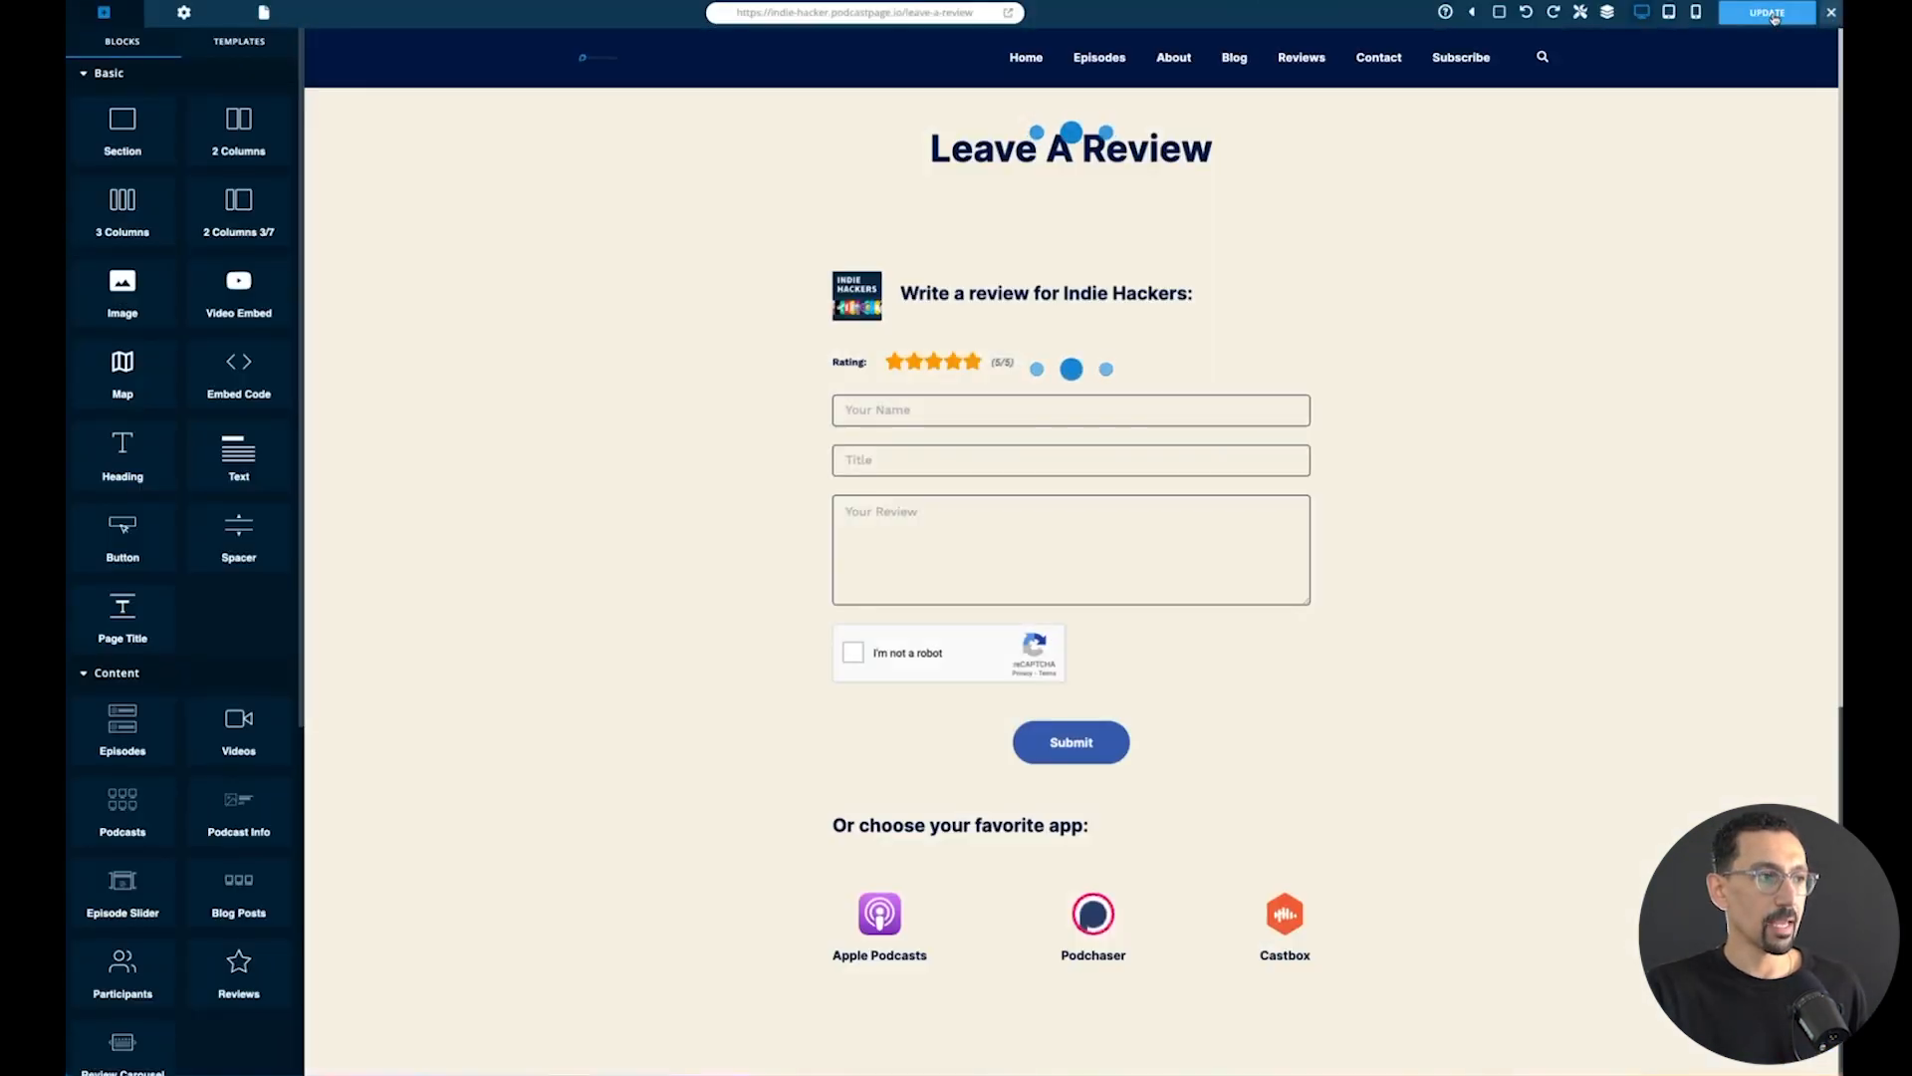